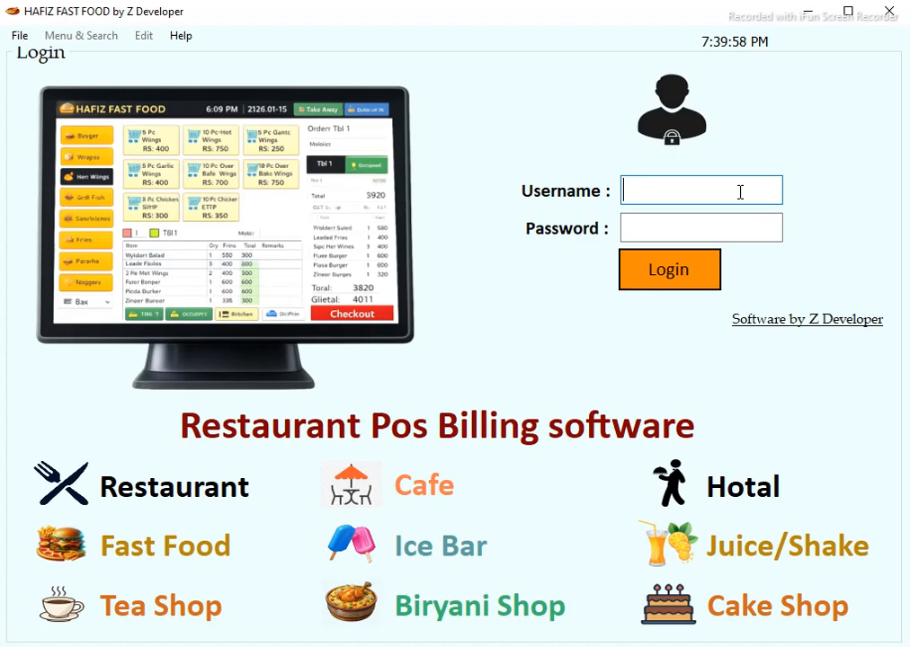
# Log in to the POS with the admin username and its password.
pyautogui.write('admin')
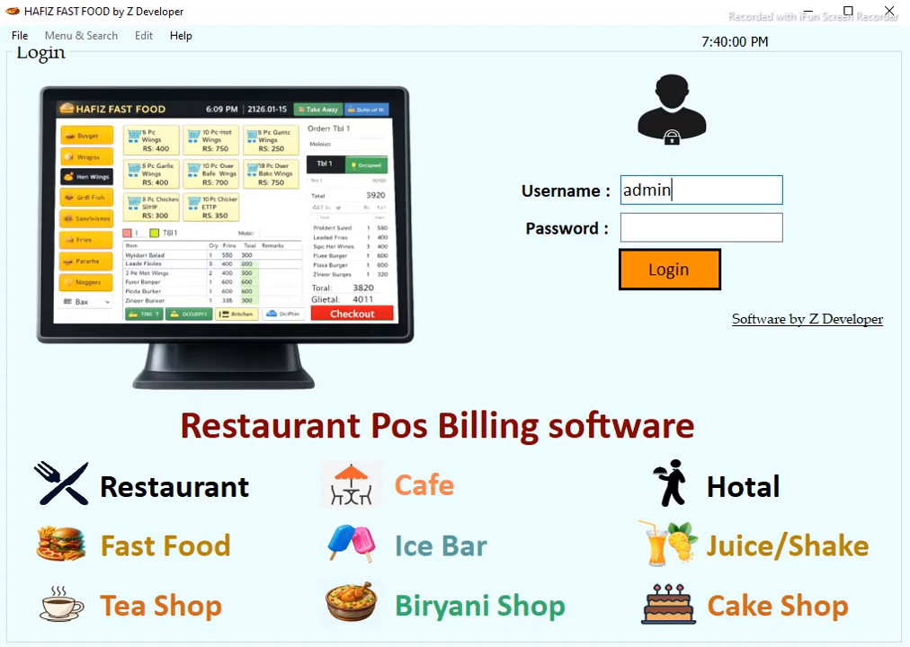
pyautogui.press('Tab')
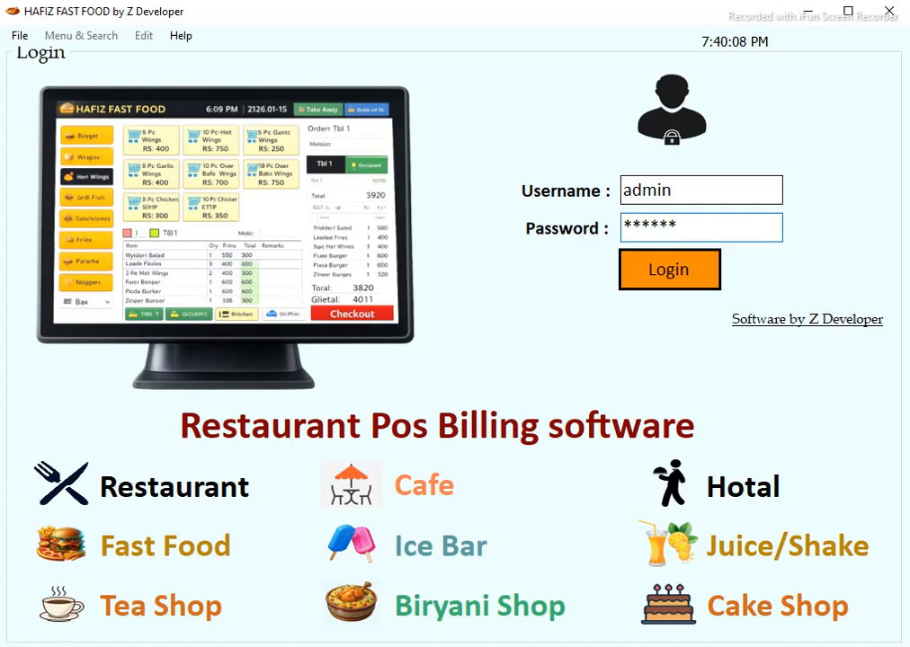
pyautogui.press('Return')
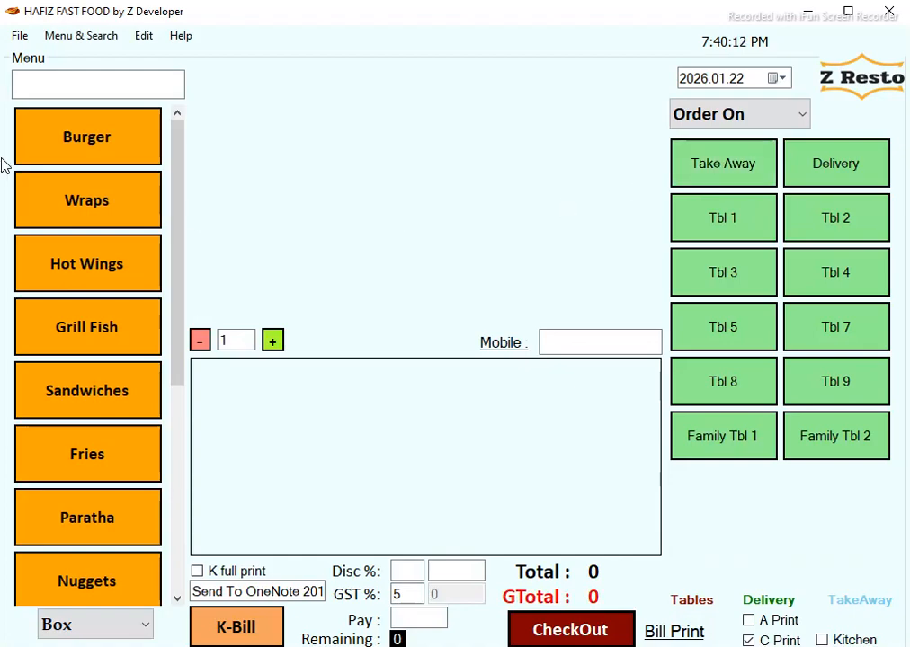
# Browse the Burger, Wraps and Hot Wings menu items.
pyautogui.click(118, 153)
pyautogui.click(107, 223)
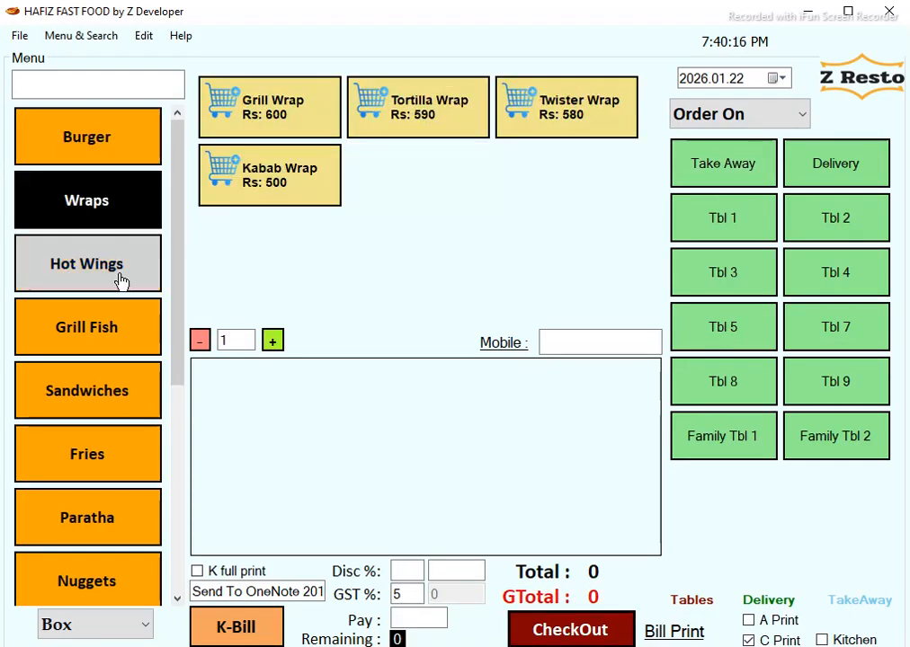
pyautogui.click(95, 267)
pyautogui.moveTo(176, 205); pyautogui.dragTo(144, 391)
pyautogui.scroll(5, 144, 391)
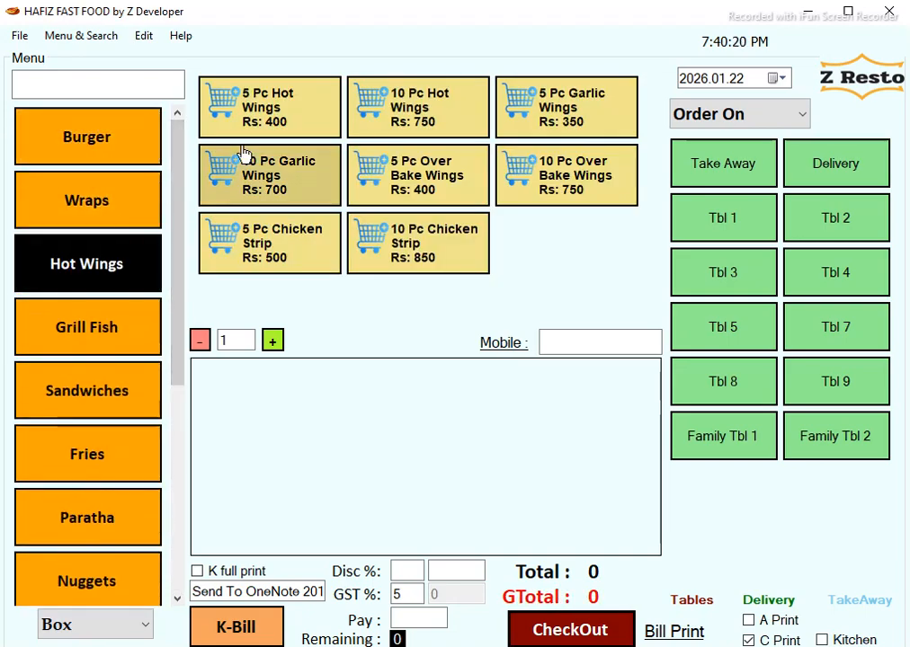
# Switch between Tbl 1, Tbl 4, Tbl 3 and Tbl 7, settling on Tbl 9.
pyautogui.click(743, 234)
pyautogui.click(823, 270)
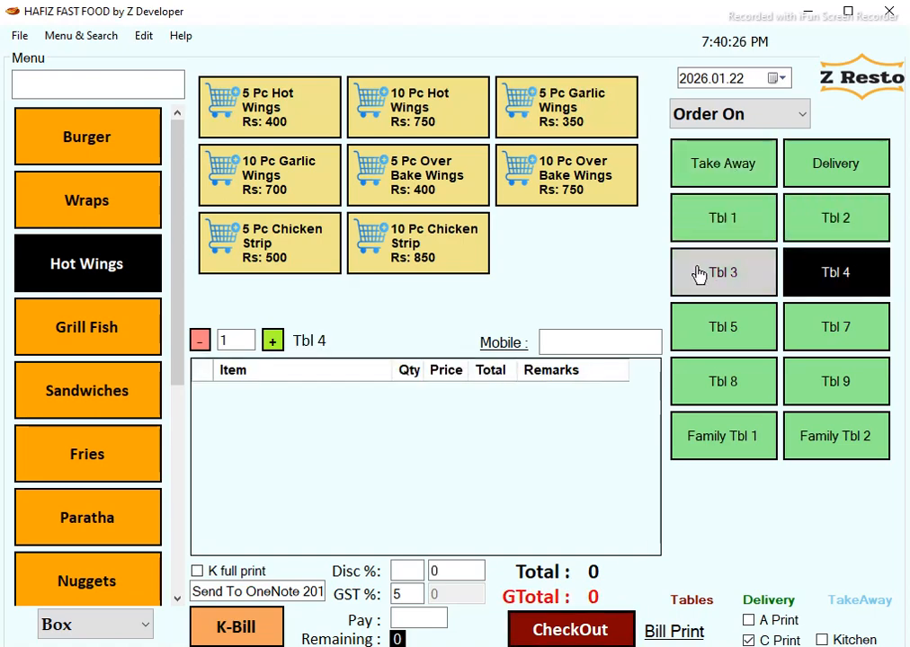
pyautogui.click(699, 274)
pyautogui.click(856, 338)
pyautogui.click(838, 394)
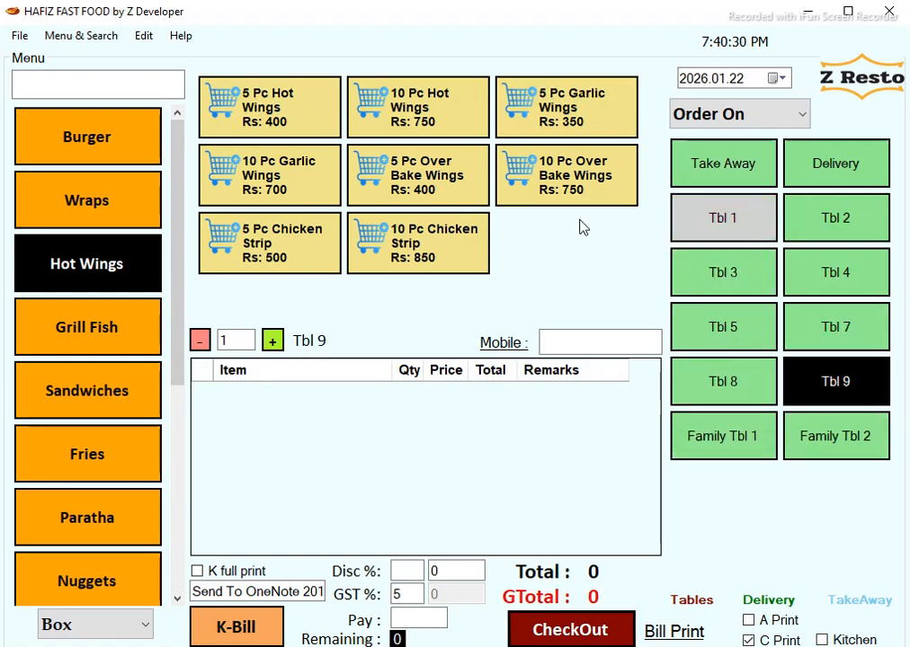
pyautogui.moveTo(181, 154); pyautogui.dragTo(193, 120)
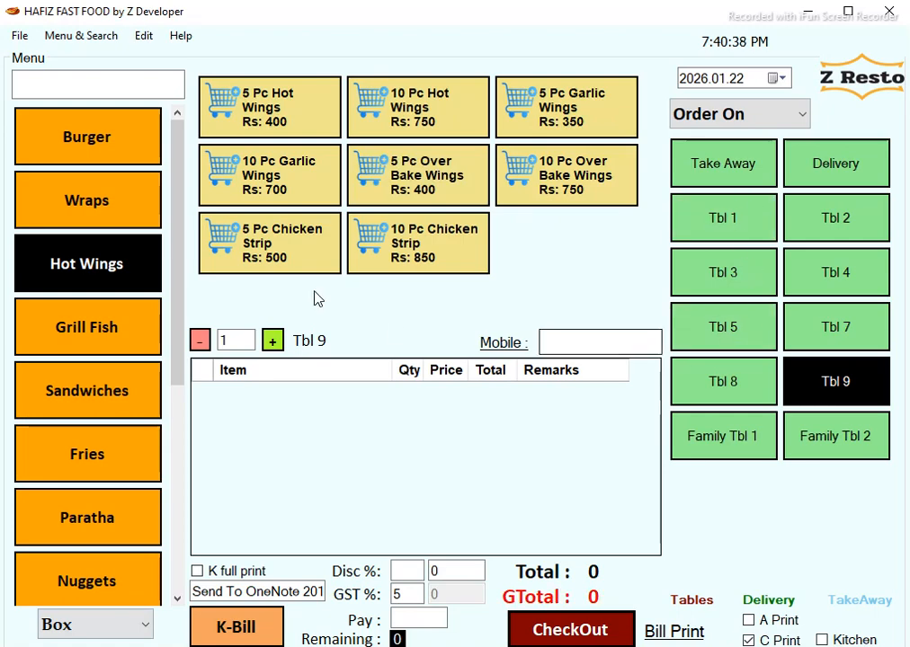
pyautogui.click(84, 627)
pyautogui.click(88, 576)
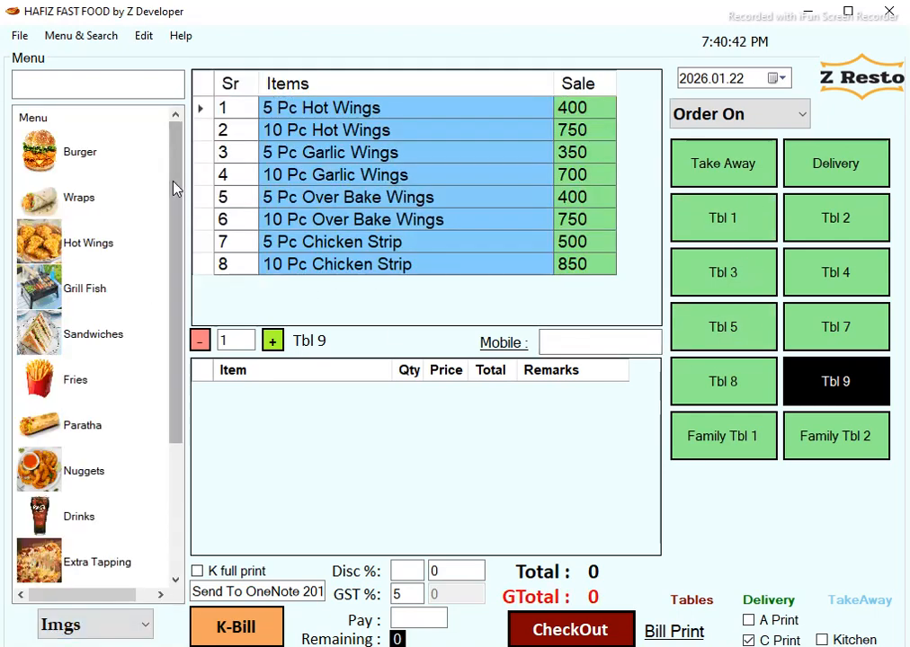
pyautogui.click(126, 158)
pyautogui.click(109, 199)
pyautogui.click(116, 243)
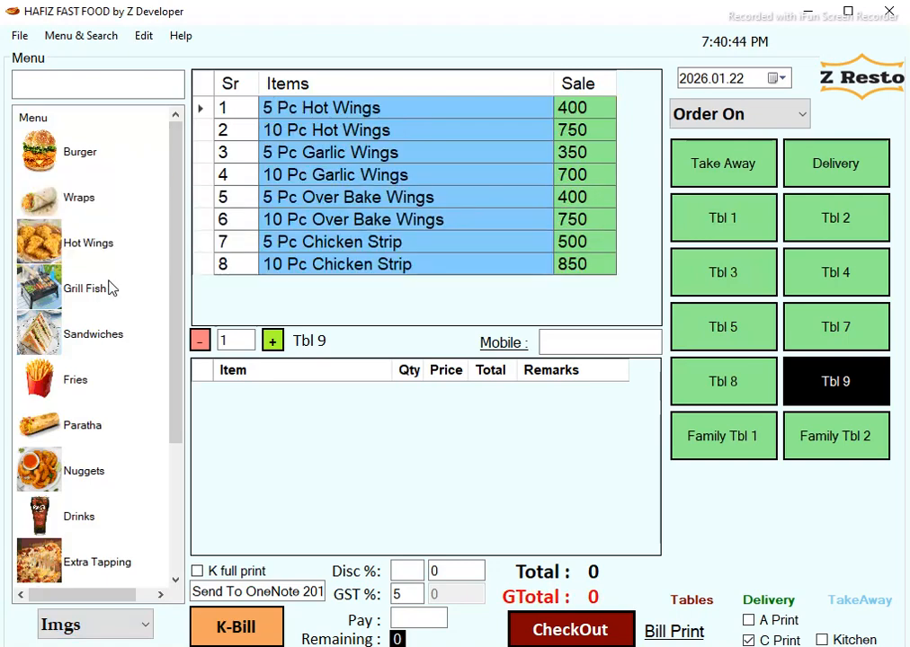
pyautogui.click(100, 293)
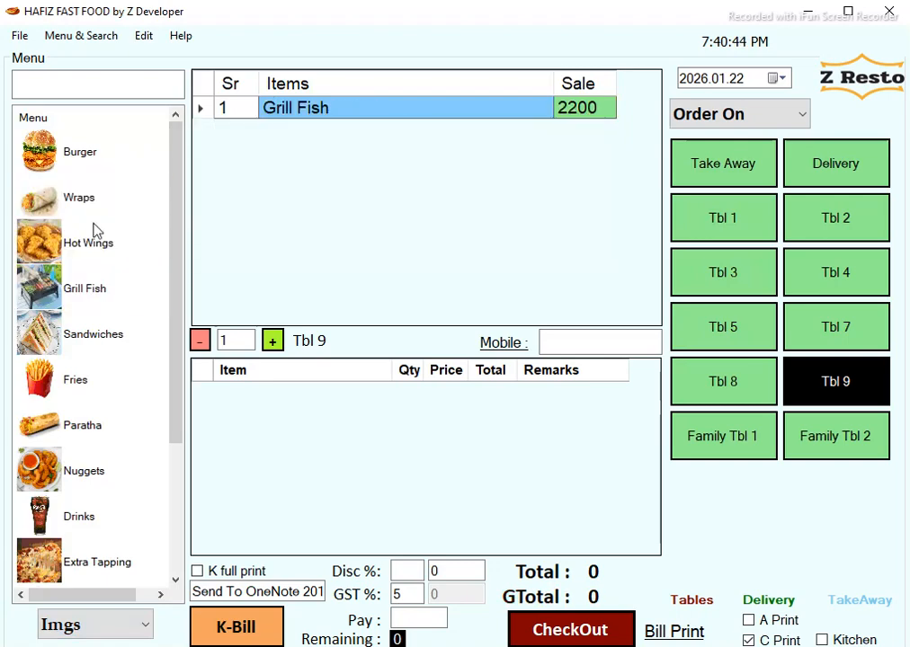
pyautogui.click(111, 170)
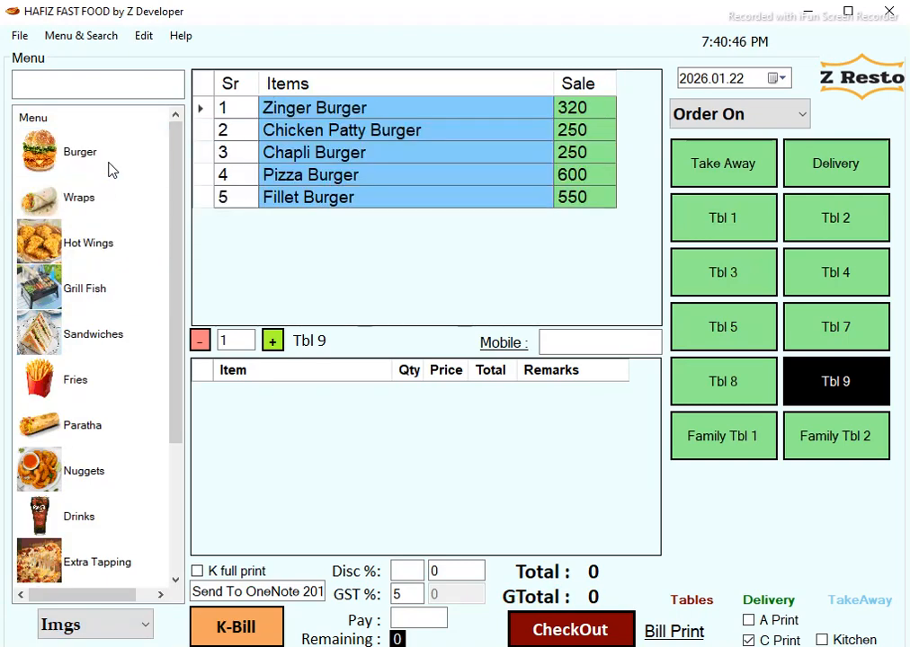
pyautogui.click(379, 135)
pyautogui.click(386, 158)
pyautogui.click(399, 182)
pyautogui.click(406, 203)
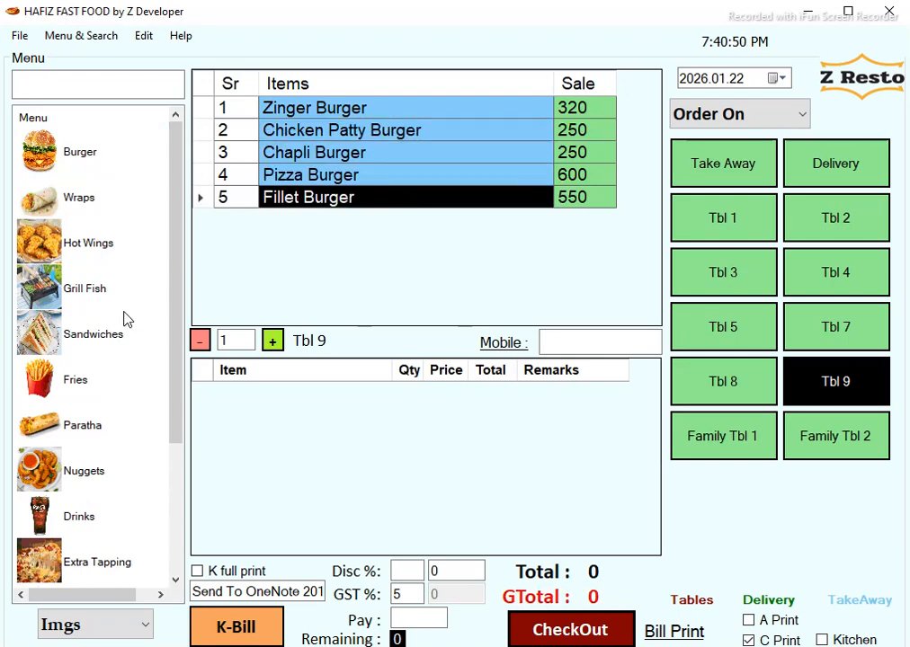
pyautogui.click(81, 624)
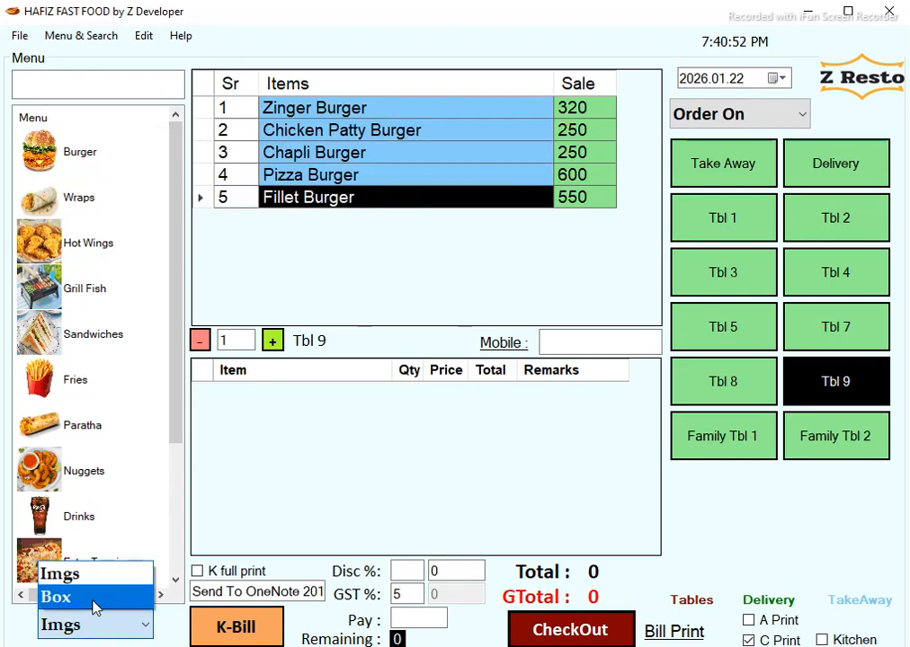
pyautogui.click(72, 598)
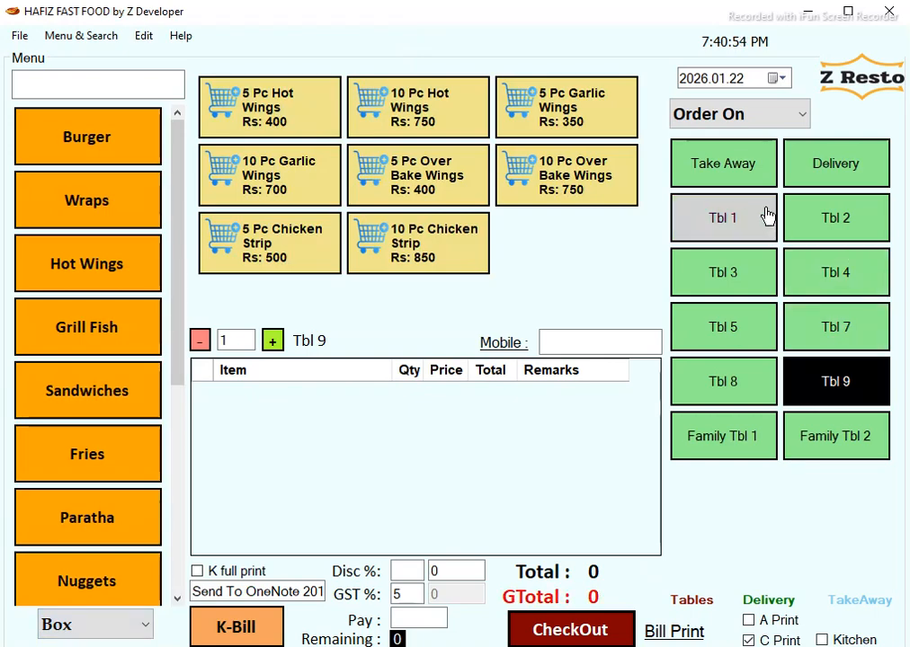
# Add a Zinger Burger and a Fillet Burger to Tbl 1's order, totalling 870.
pyautogui.click(730, 232)
pyautogui.click(54, 154)
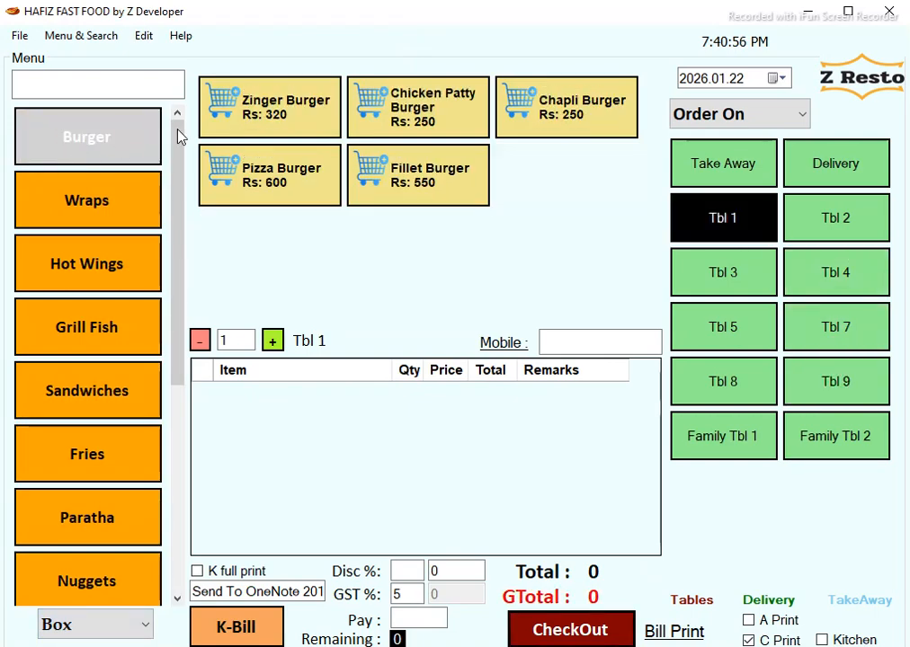
pyautogui.click(281, 120)
pyautogui.click(417, 173)
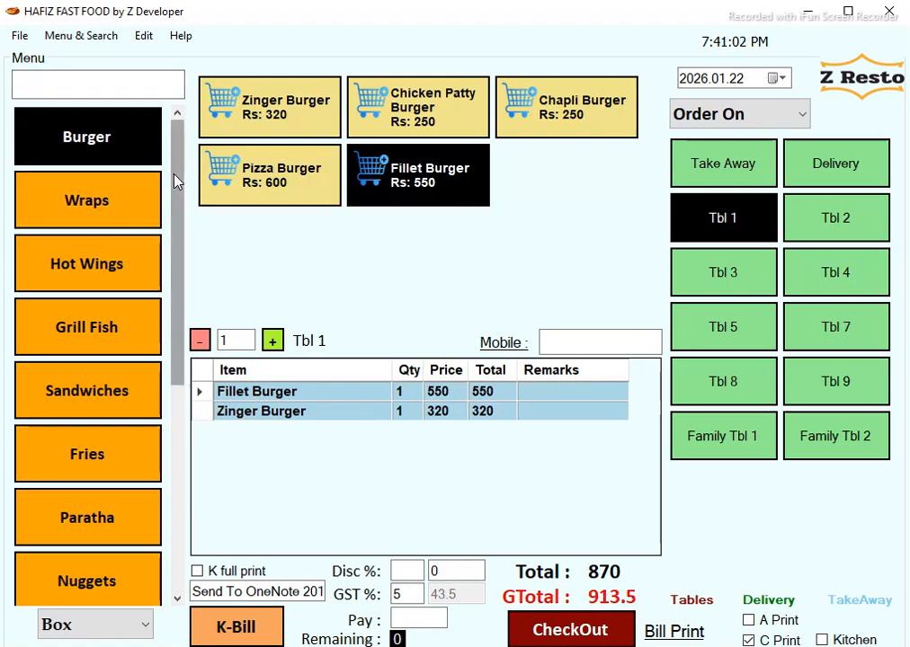
pyautogui.scroll(-5, 140, 339)
pyautogui.moveTo(132, 422); pyautogui.dragTo(174, 134)
pyautogui.click(142, 81)
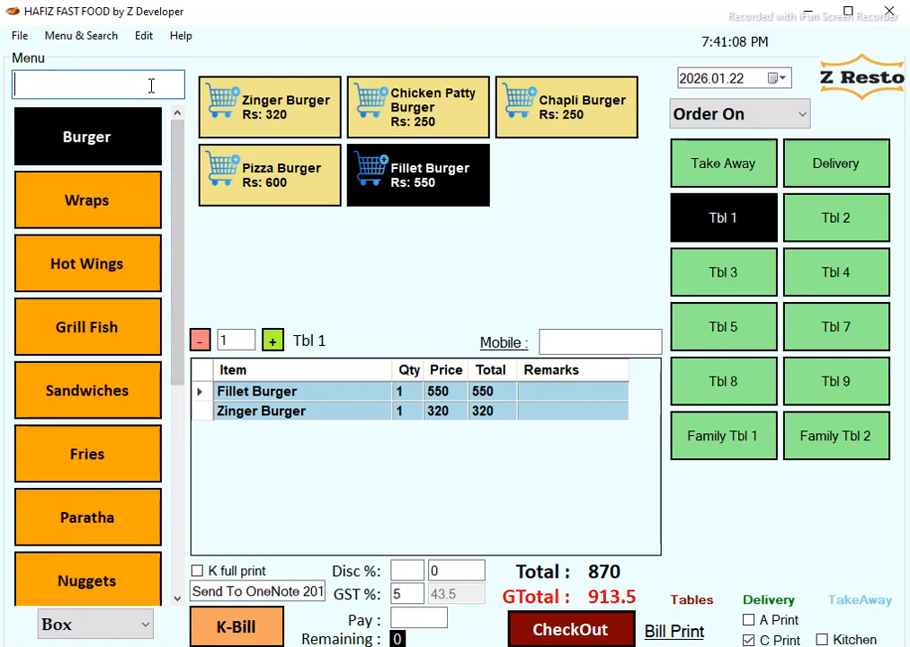
# Search the menu for 'zinge' and 'fish', view Grill Fish, then clear the search.
pyautogui.write('zinger')
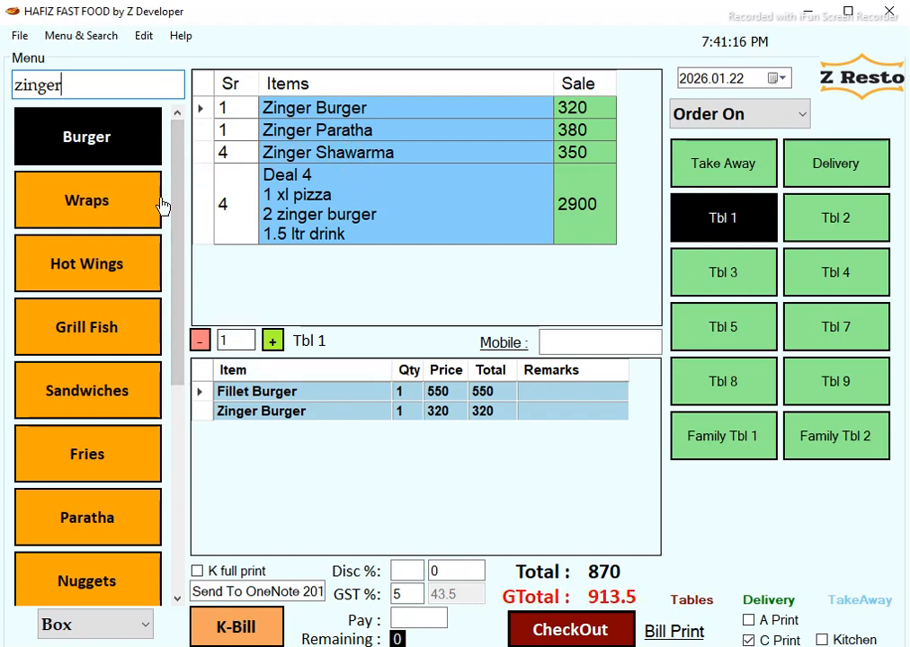
pyautogui.moveTo(99, 79); pyautogui.dragTo(3, 56)
pyautogui.write('fish')
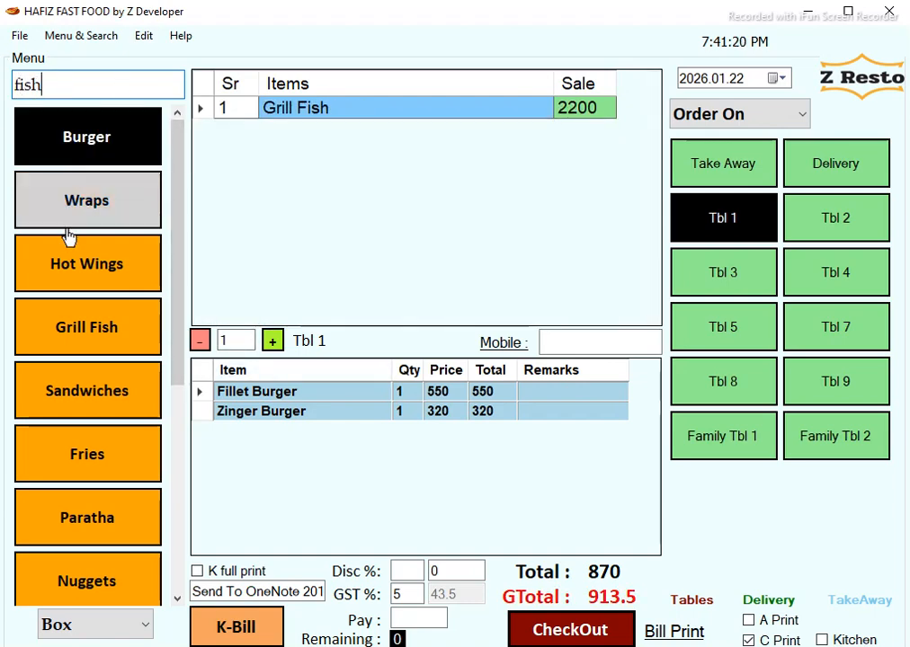
pyautogui.click(111, 340)
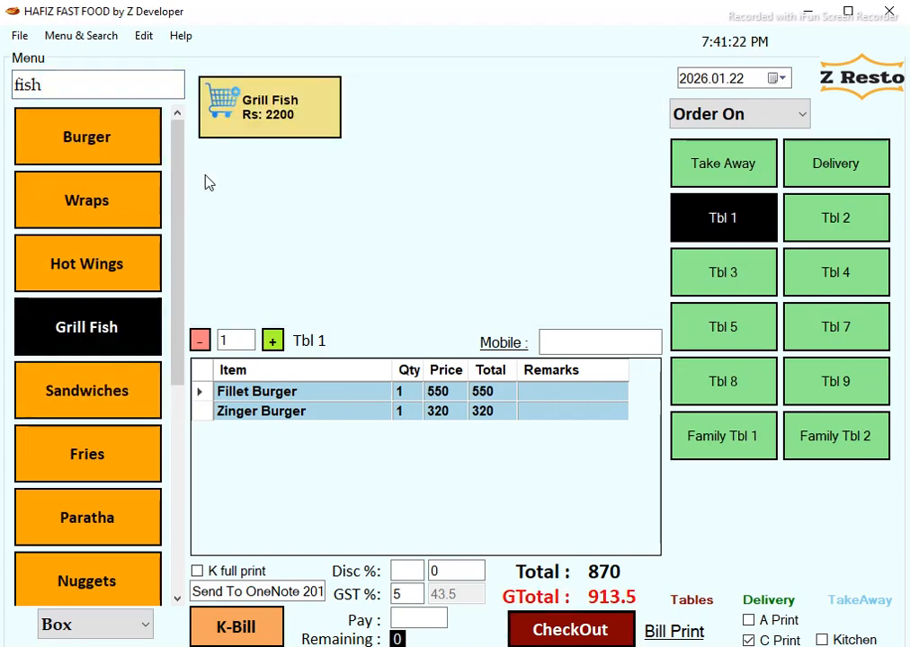
pyautogui.moveTo(114, 87); pyautogui.dragTo(3, 60)
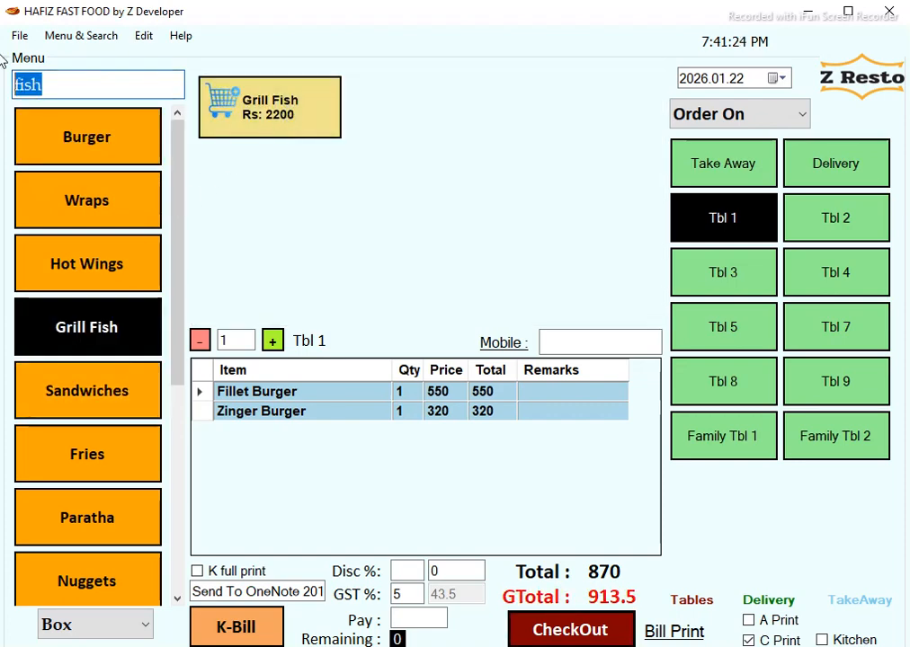
pyautogui.press('BackSpace')
# Search 'frie' and add Loaded Fries at 700, bringing the total to 1570.
pyautogui.write('frie')
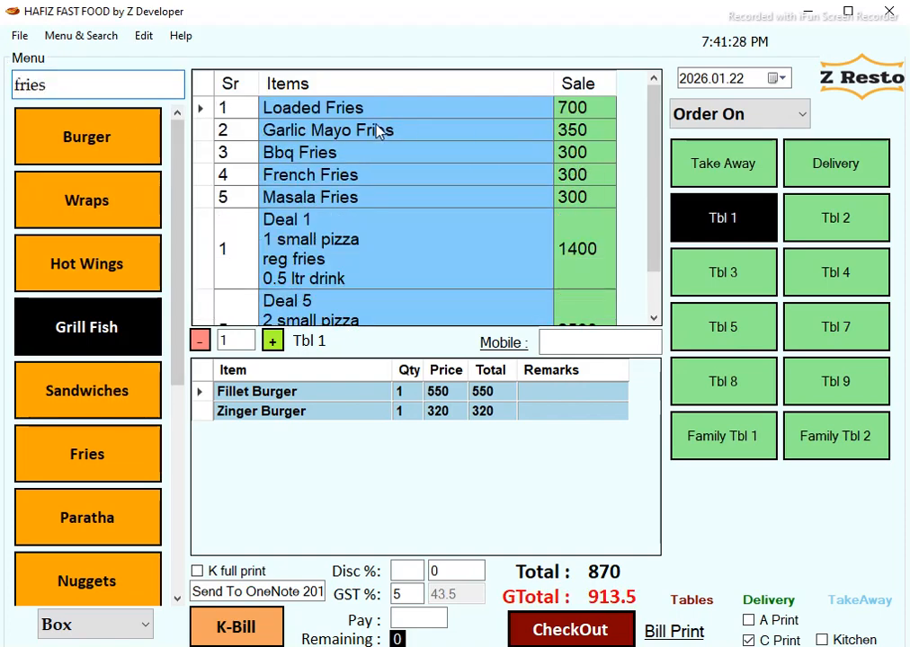
pyautogui.moveTo(652, 122); pyautogui.dragTo(485, 129)
pyautogui.click(351, 115)
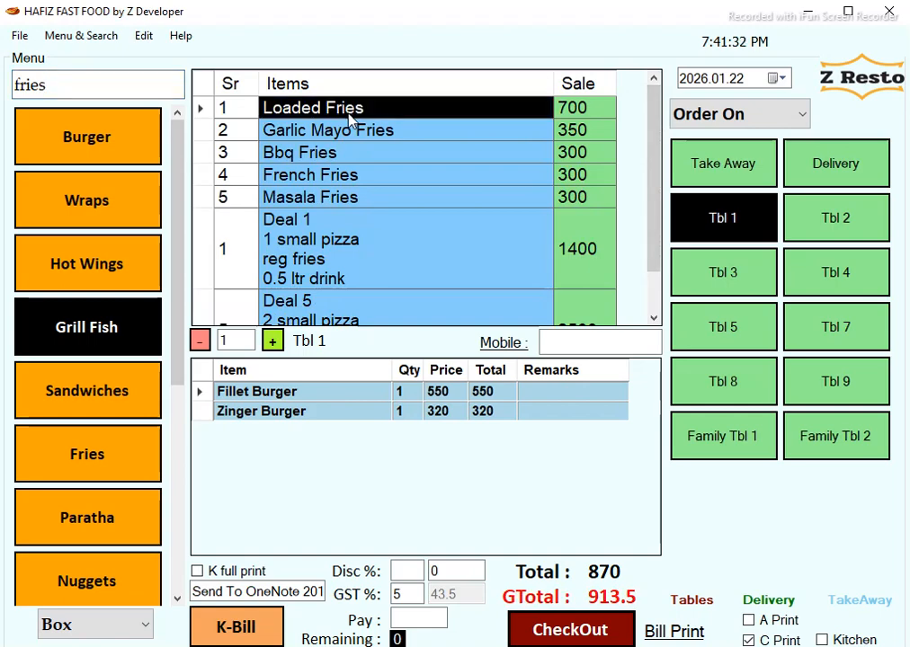
pyautogui.doubleClick(351, 115)
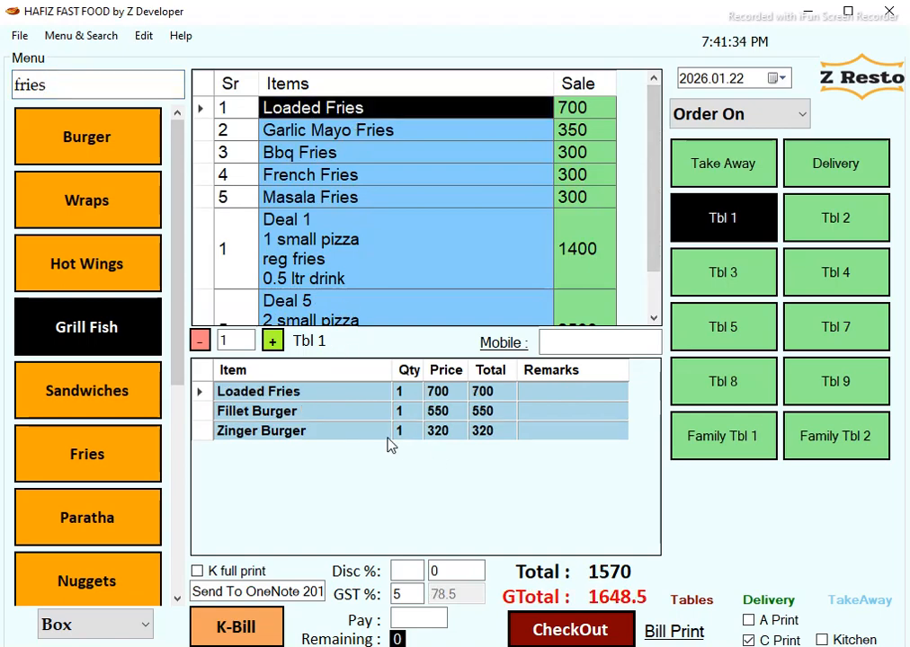
pyautogui.click(95, 149)
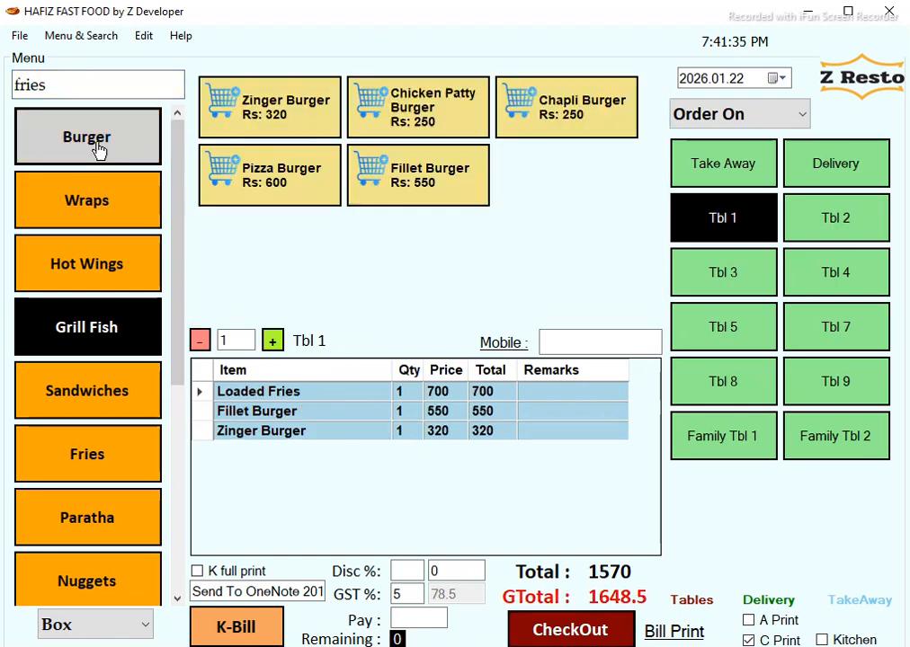
# Change the Zinger Burger line to quantity 2 at price 300.
pyautogui.click(407, 433)
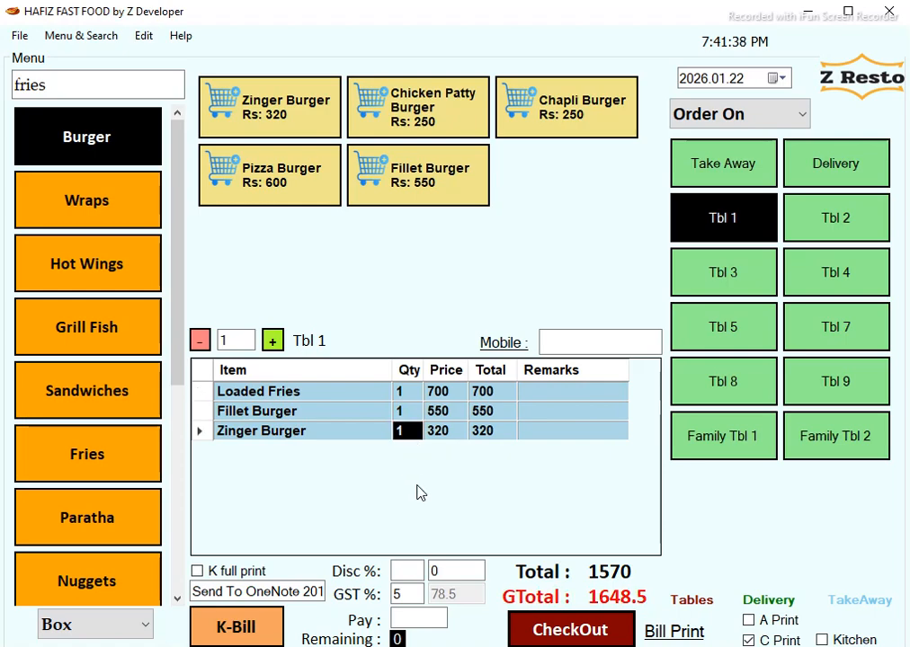
pyautogui.write('2')
pyautogui.press('Tab')
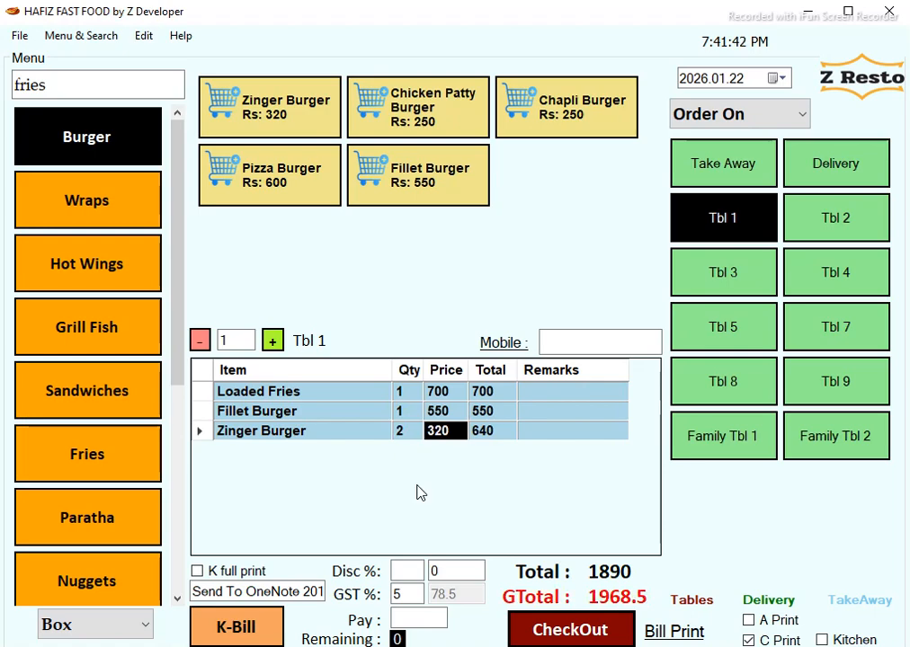
pyautogui.write('300')
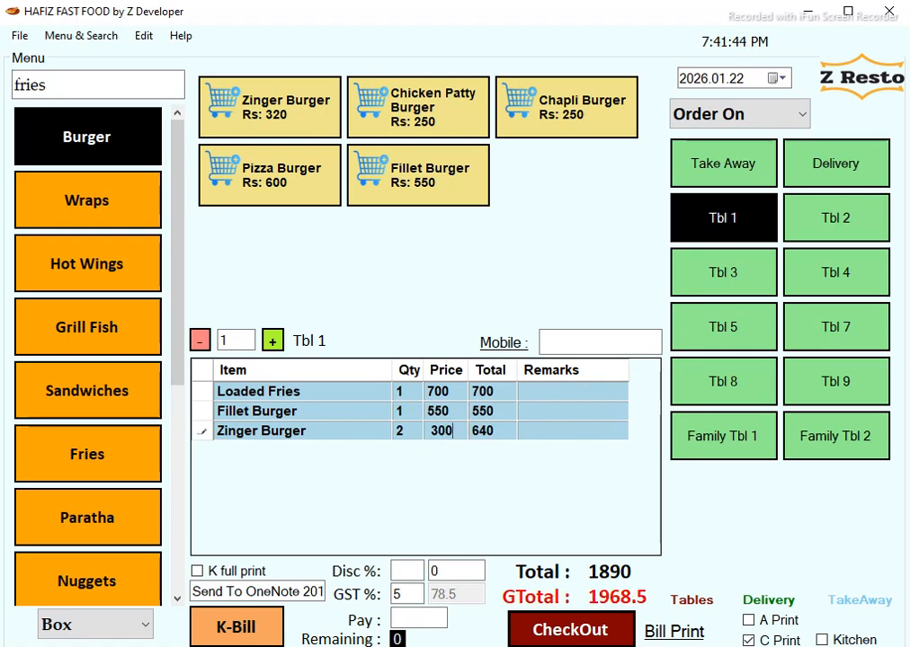
pyautogui.press('Return')
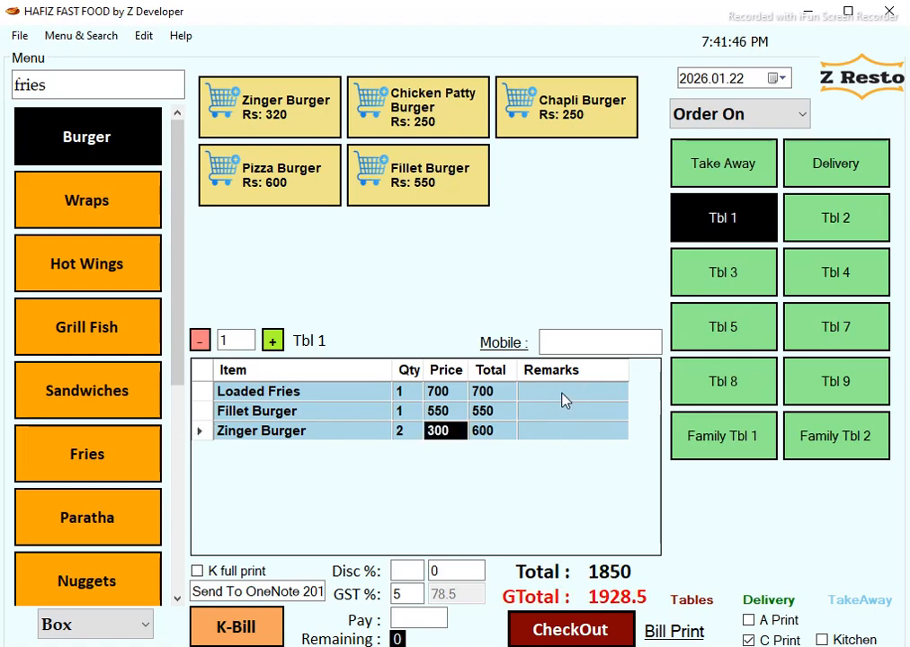
# Mark Loaded Fries 'extra spicy' and print Tbl 1's kitchen bill to OneNote.
pyautogui.click(561, 397)
pyautogui.write('exyta')
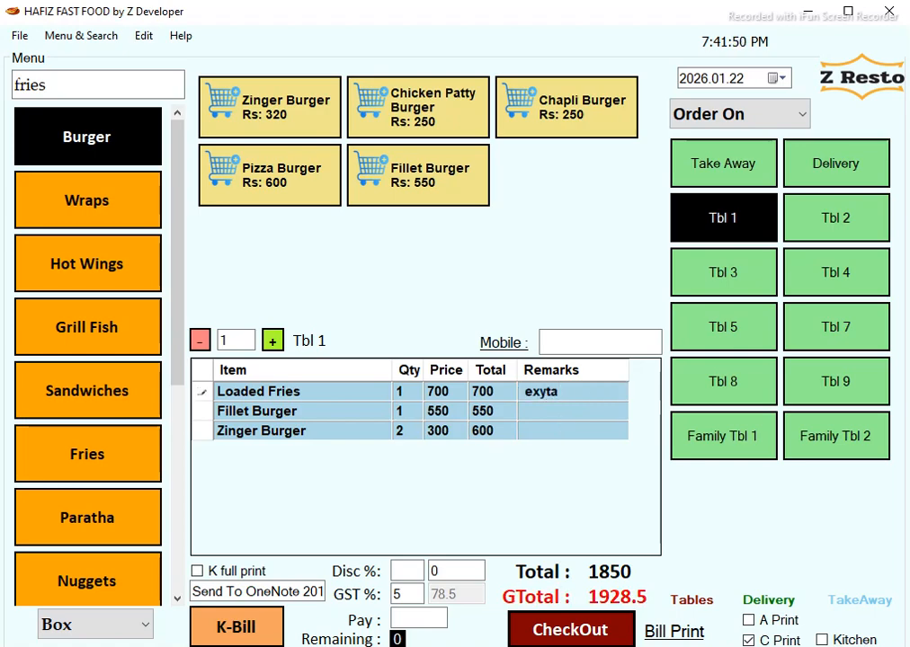
pyautogui.press('BackSpace')
pyautogui.press('BackSpace')
pyautogui.press('BackSpace')
pyautogui.write('tra spicy')
pyautogui.click(560, 414)
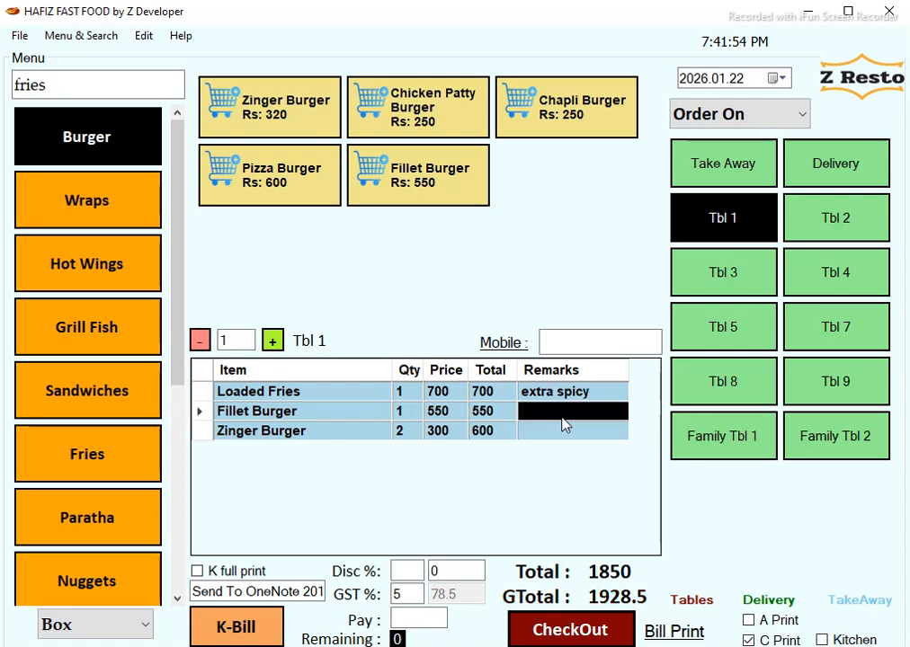
pyautogui.click(406, 395)
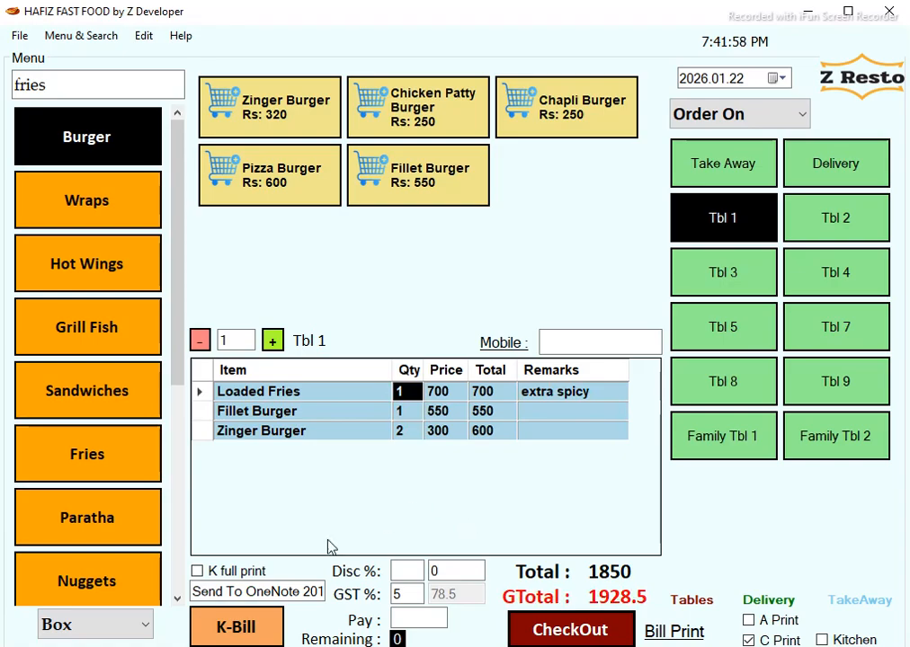
pyautogui.click(238, 631)
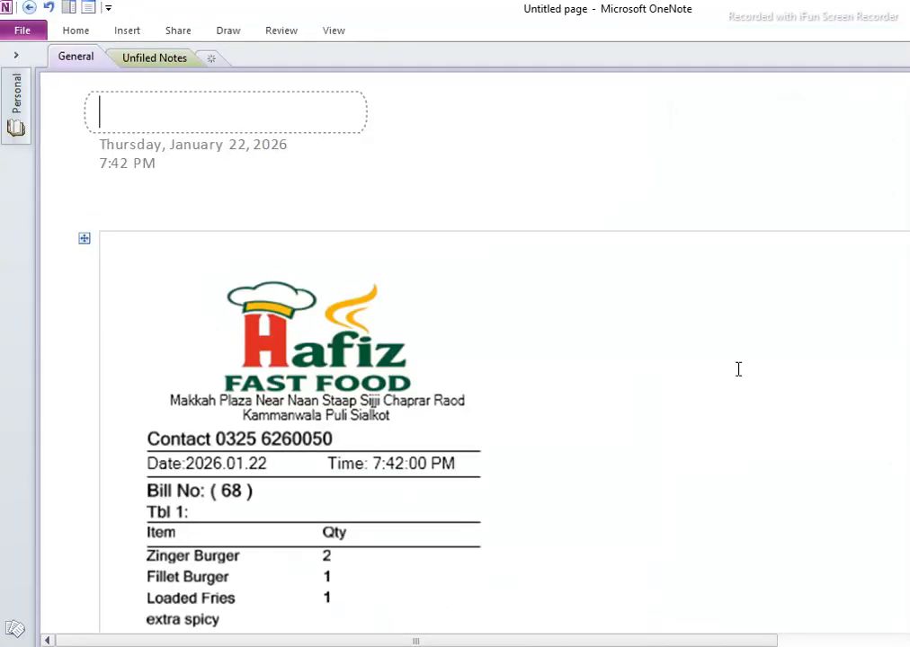
# Scroll kitchen bill No. 68 to its footer and switch back to the POS.
pyautogui.scroll(-3, 474, 352)
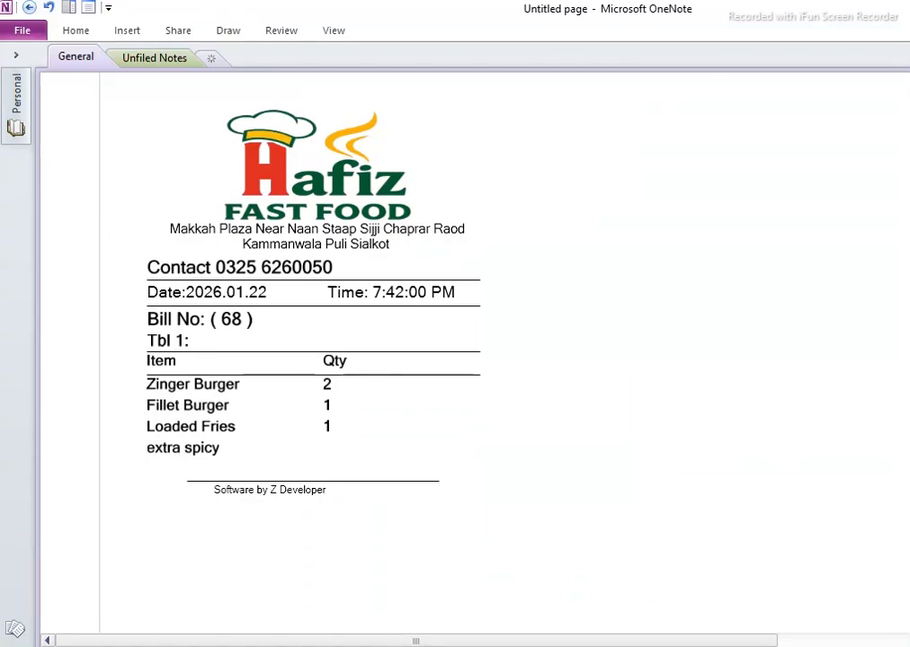
pyautogui.hotkey('alt', 'Tab')
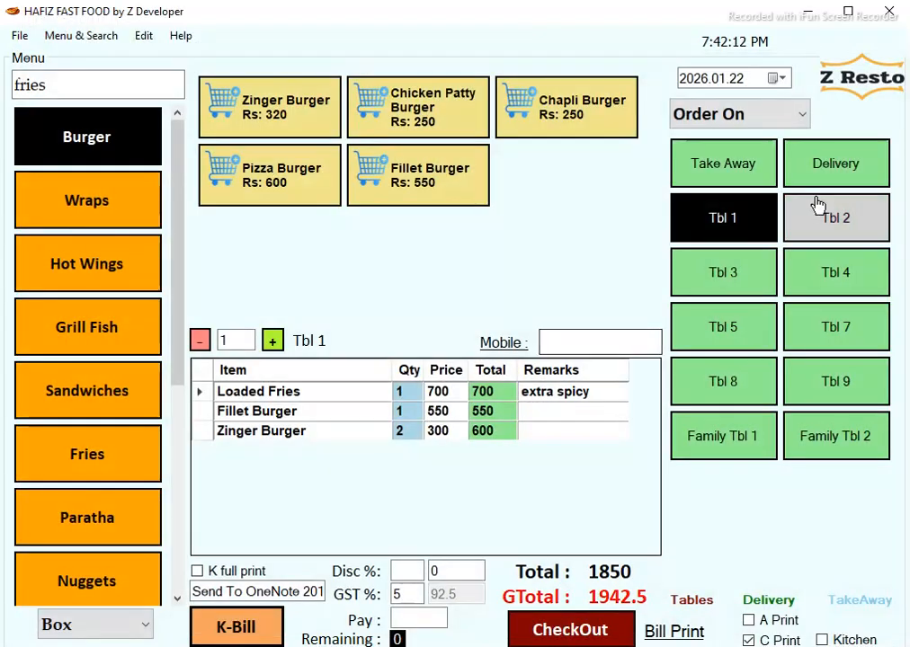
# Add Zinger Burger, Fillet Burger, Grill Wrap and Grill Fish to Tbl 4's order.
pyautogui.click(863, 288)
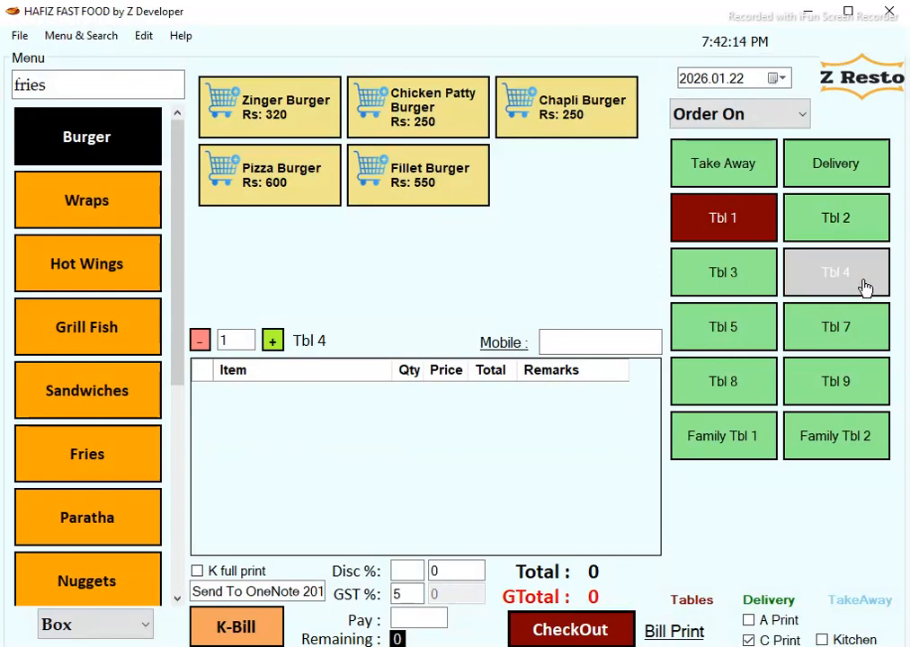
pyautogui.click(308, 119)
pyautogui.click(415, 180)
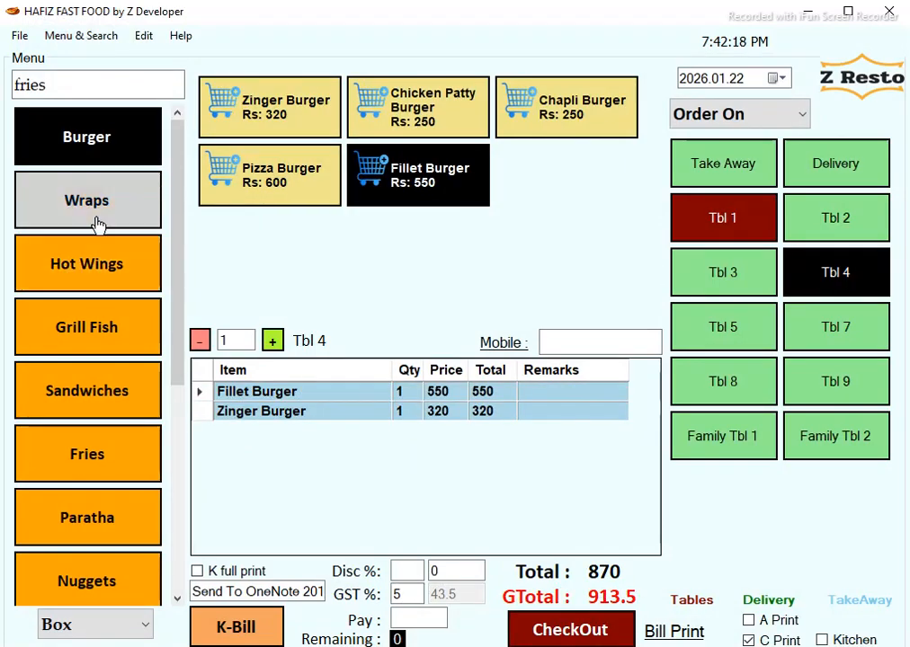
pyautogui.click(86, 200)
pyautogui.click(272, 110)
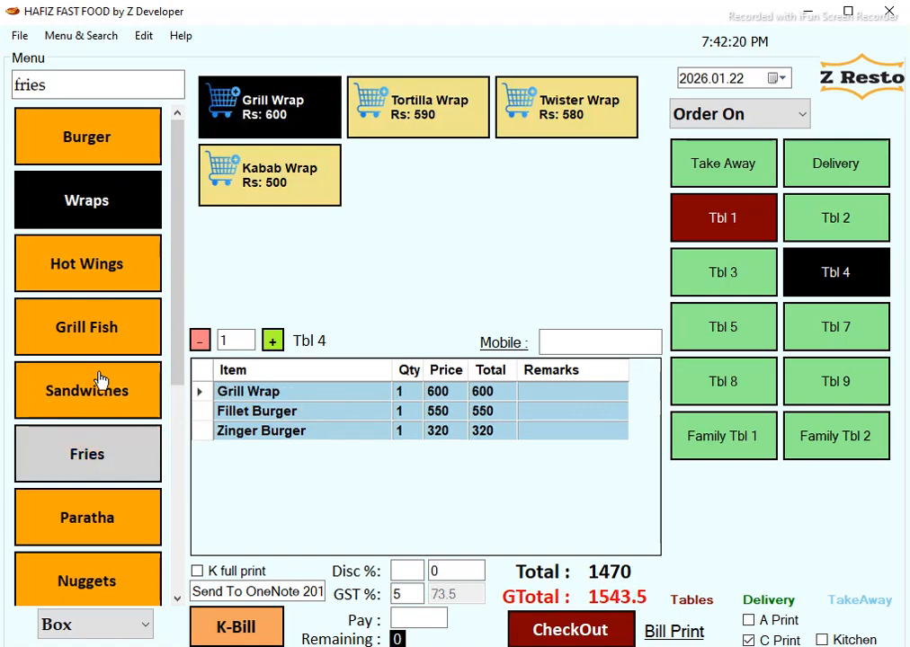
pyautogui.click(116, 328)
pyautogui.click(282, 122)
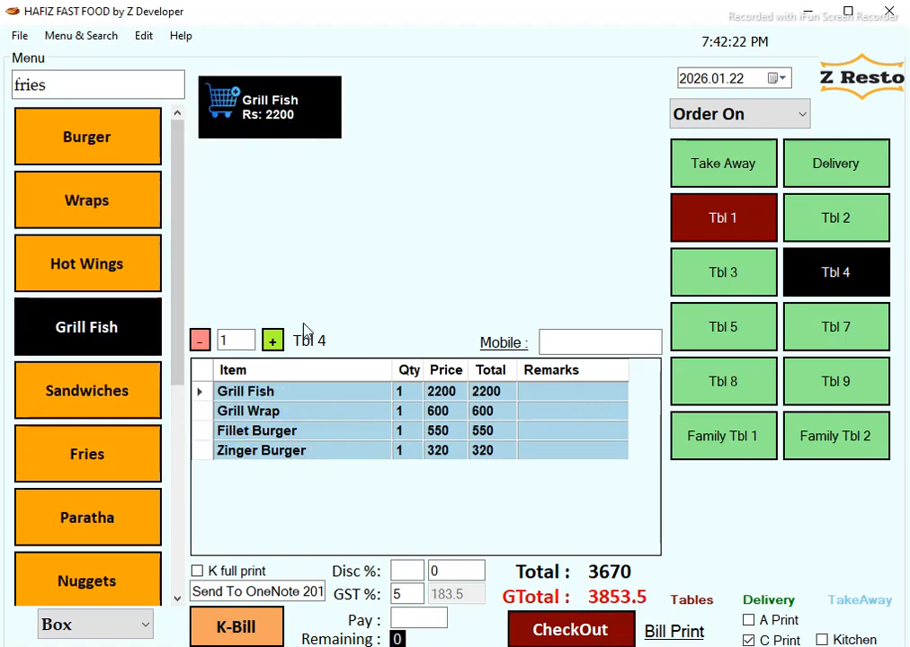
# Set Grill Fish to quantity 2 at 2000 and note 'extra cheese' on Zinger Burger.
pyautogui.click(406, 396)
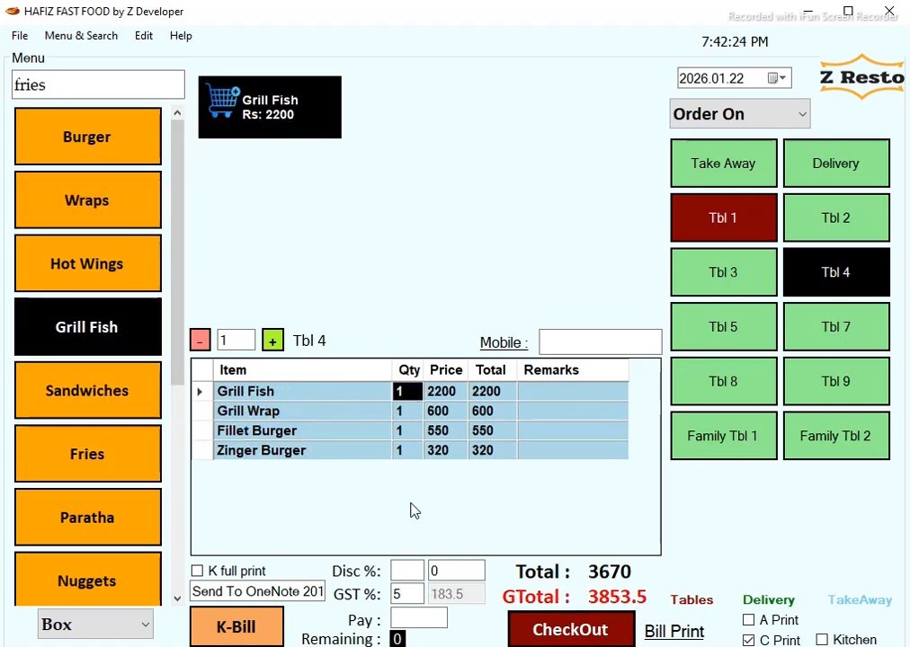
pyautogui.write('2')
pyautogui.press('Tab')
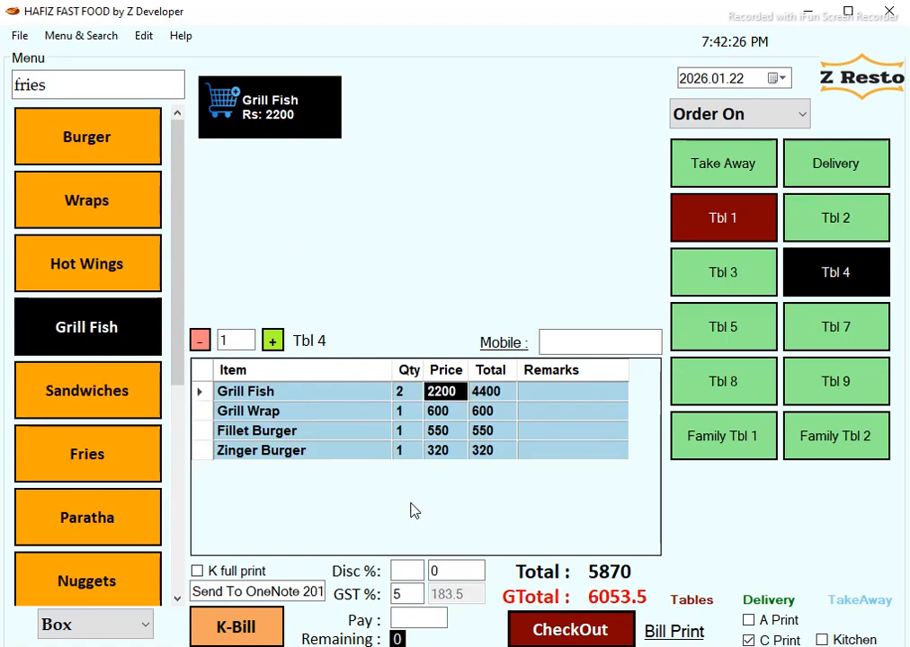
pyautogui.write('2')
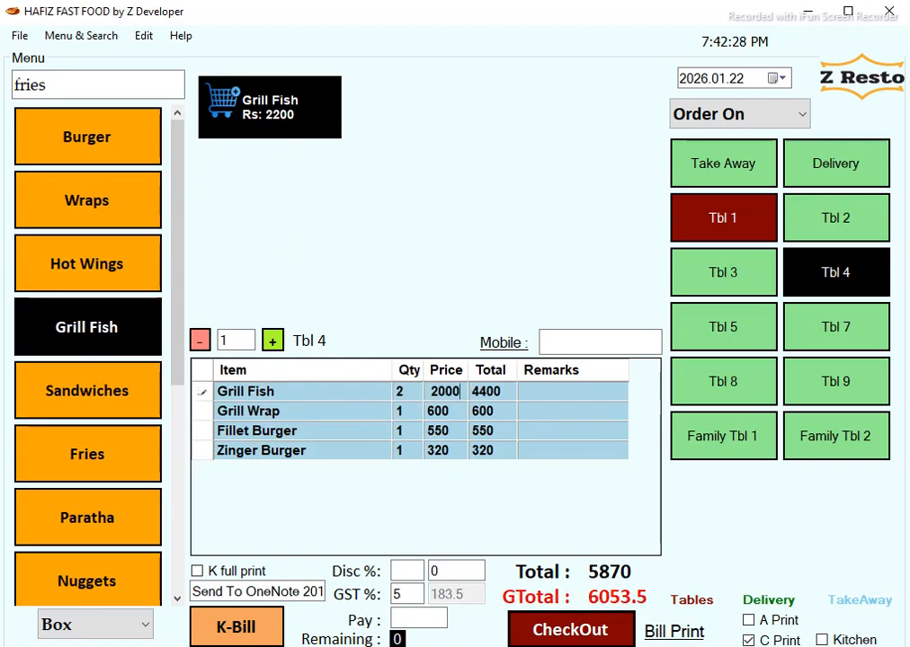
pyautogui.press('Return')
pyautogui.press('Tab')
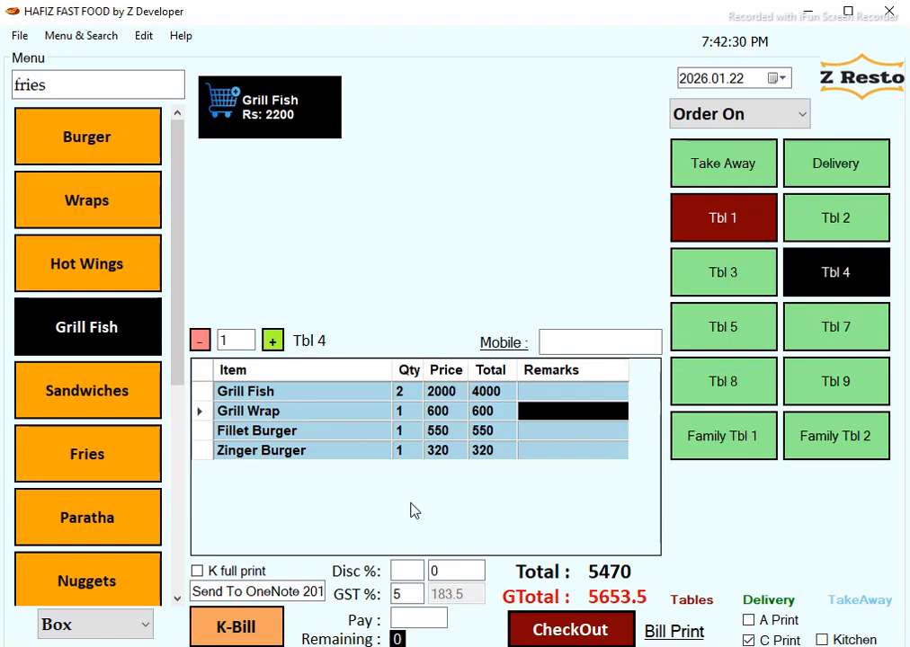
pyautogui.press('Down')
pyautogui.press('Down')
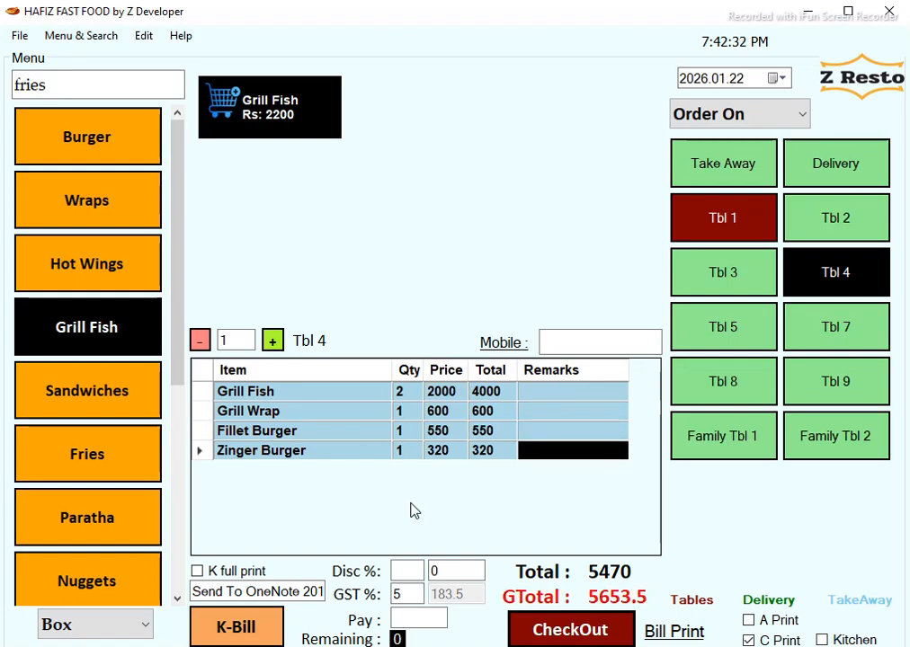
pyautogui.write('extra')
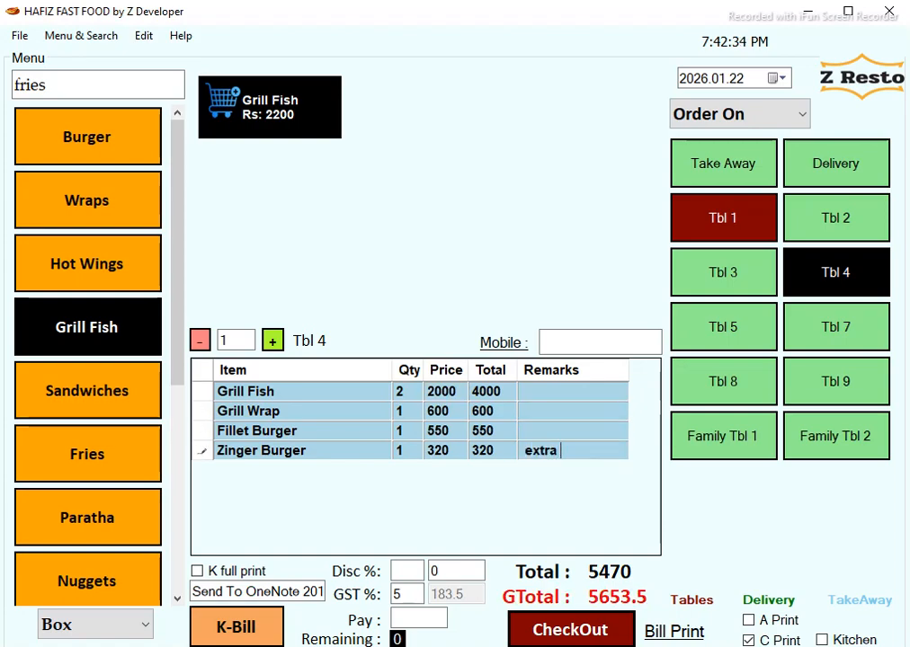
pyautogui.write(' cheese')
pyautogui.press('Return')
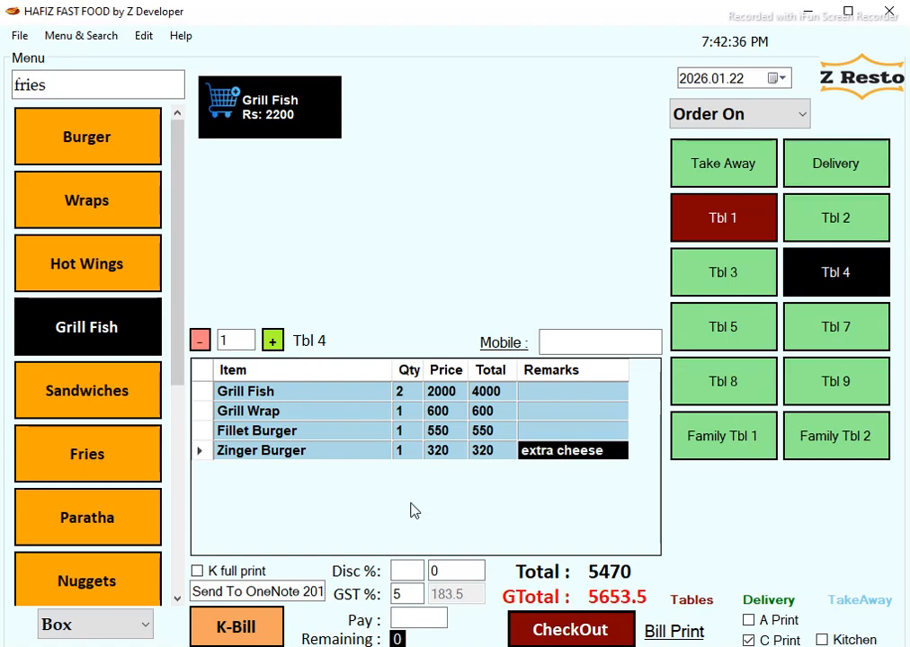
# Print Tbl 4's kitchen bill No. 69, glance at Tbl 1, and review the bill.
pyautogui.click(282, 634)
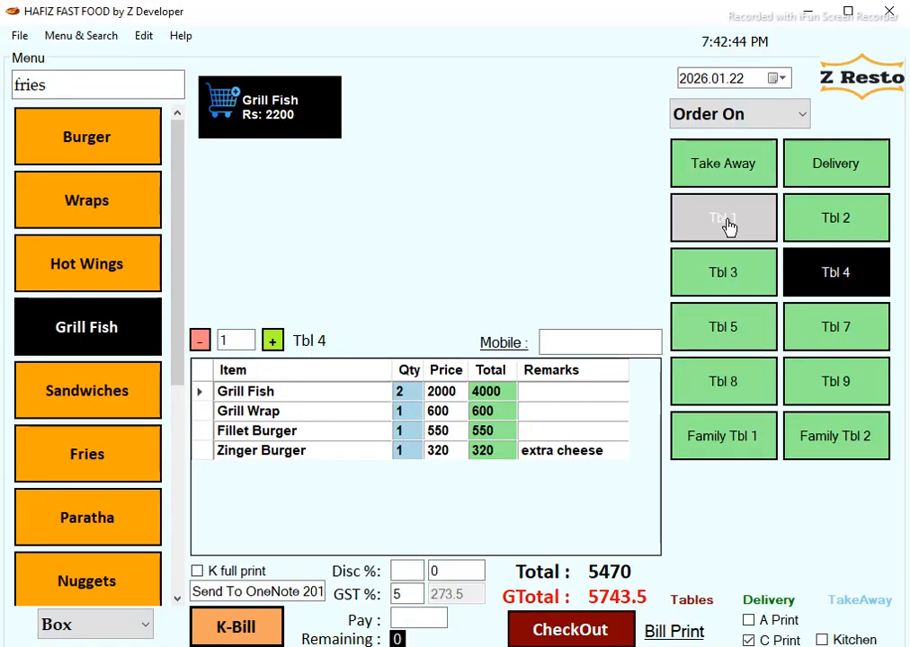
pyautogui.click(727, 224)
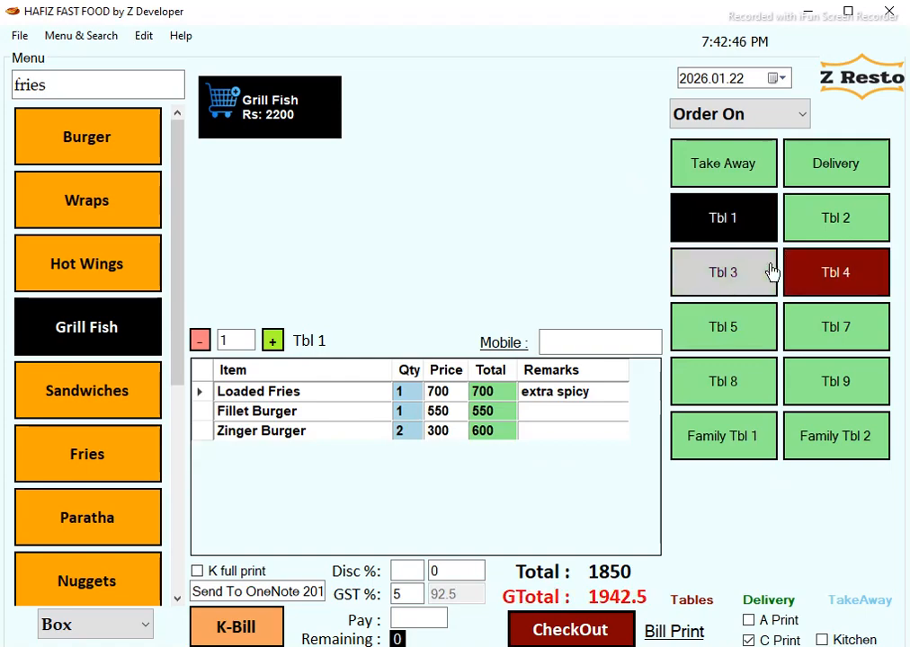
pyautogui.click(848, 274)
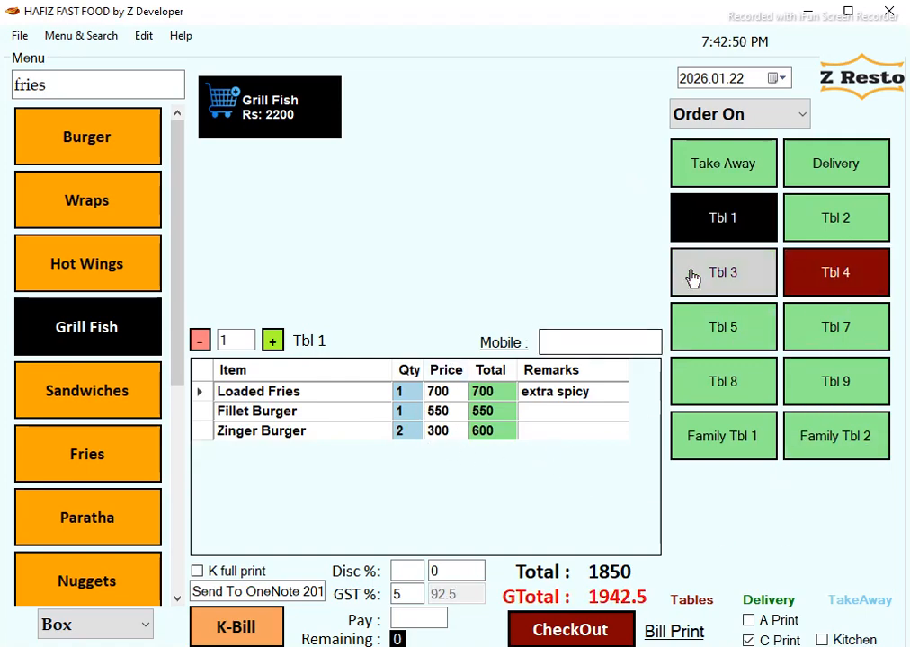
pyautogui.click(829, 270)
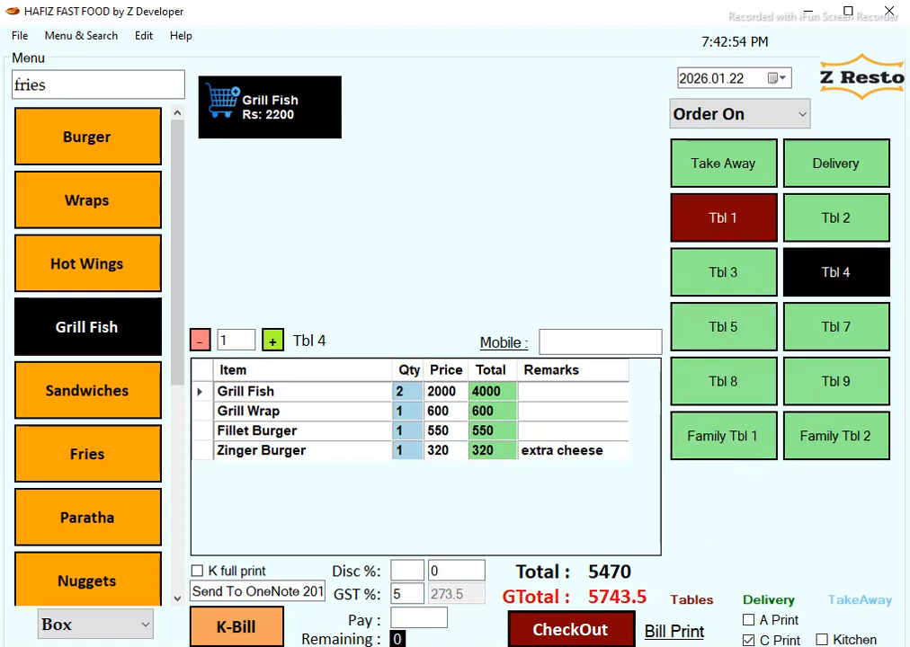
pyautogui.scroll(-4, 512, 295)
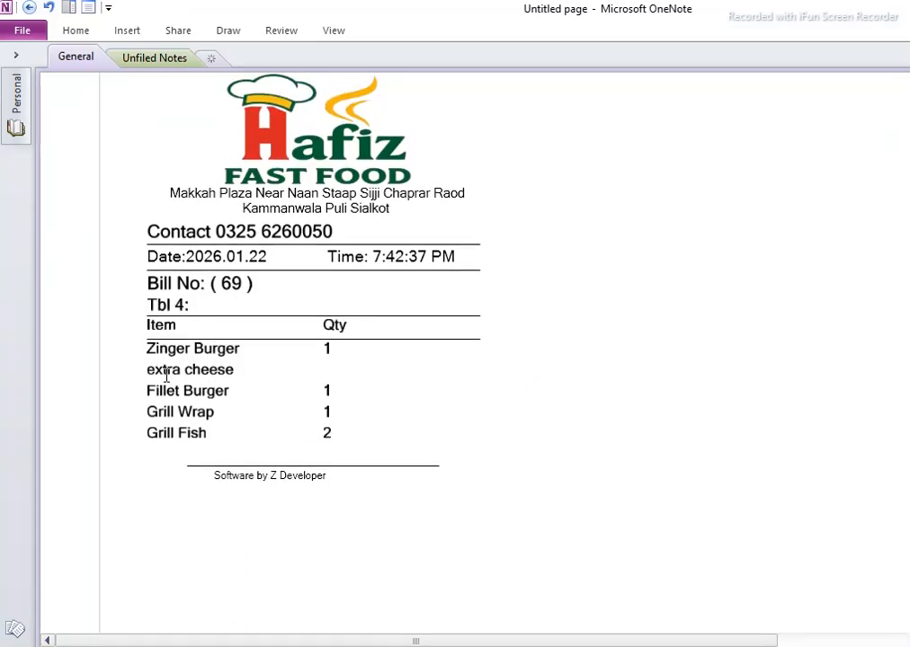
pyautogui.hotkey('alt', 'Tab')
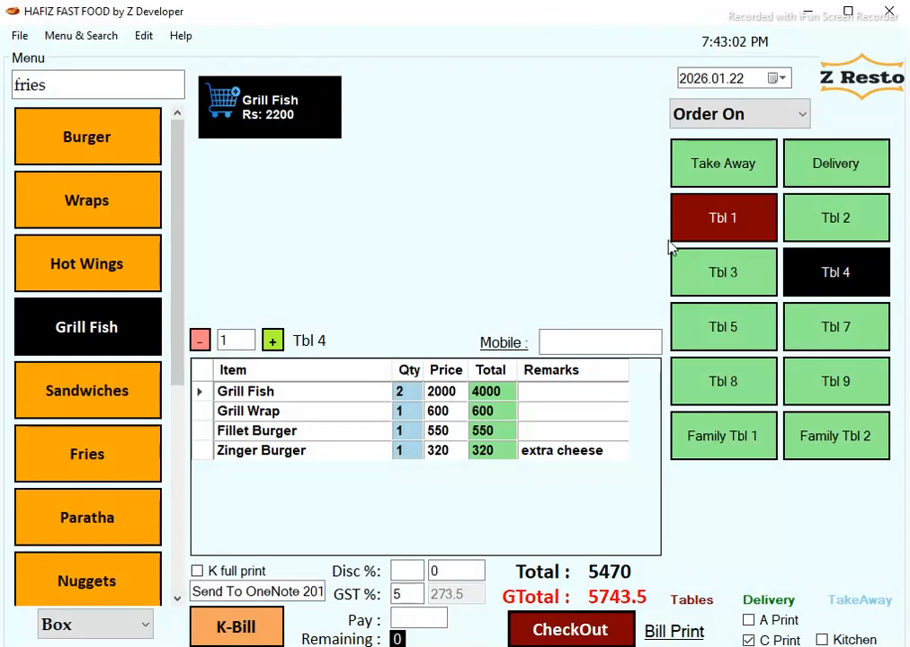
# Inspect the Grill Fish and Grill Wrap cells on Tbl 4's order.
pyautogui.click(755, 227)
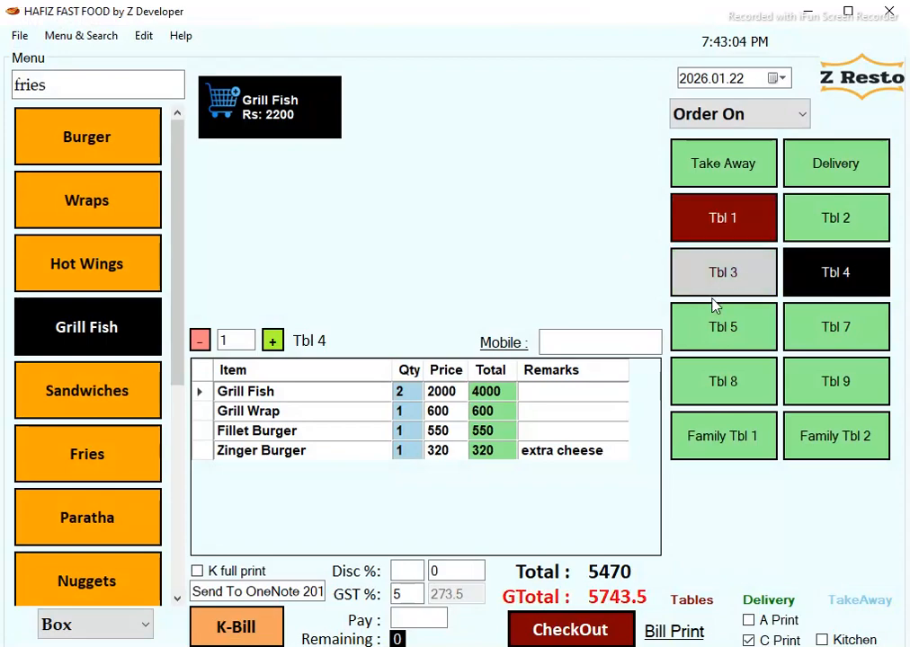
pyautogui.click(359, 414)
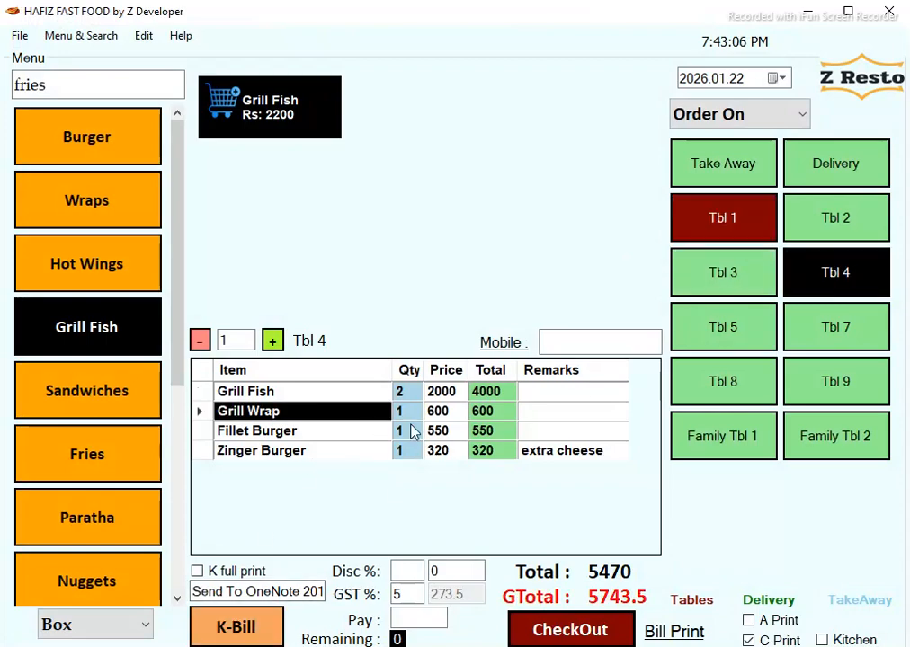
pyautogui.click(404, 397)
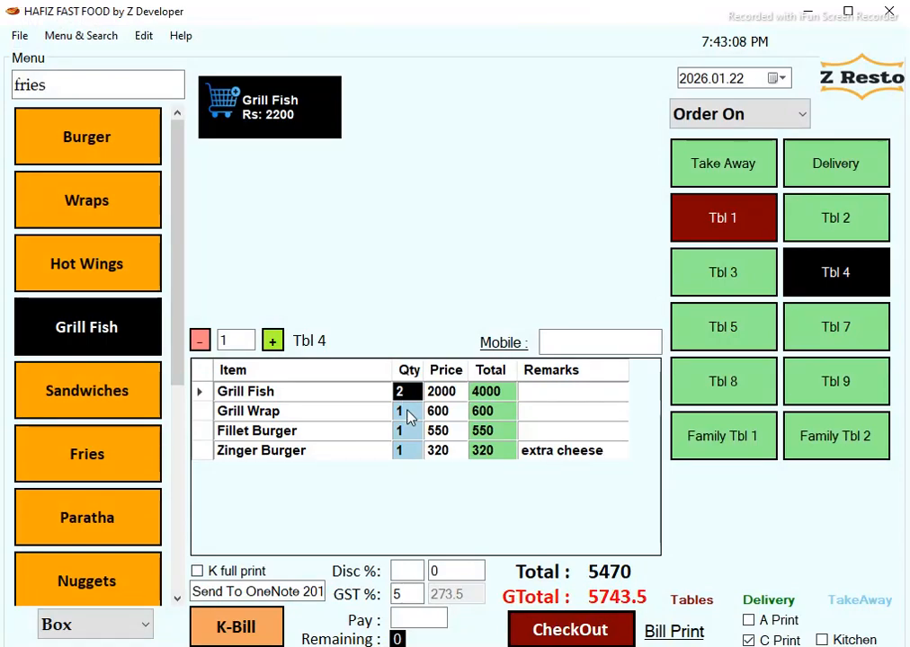
pyautogui.click(406, 412)
pyautogui.click(443, 414)
pyautogui.click(549, 413)
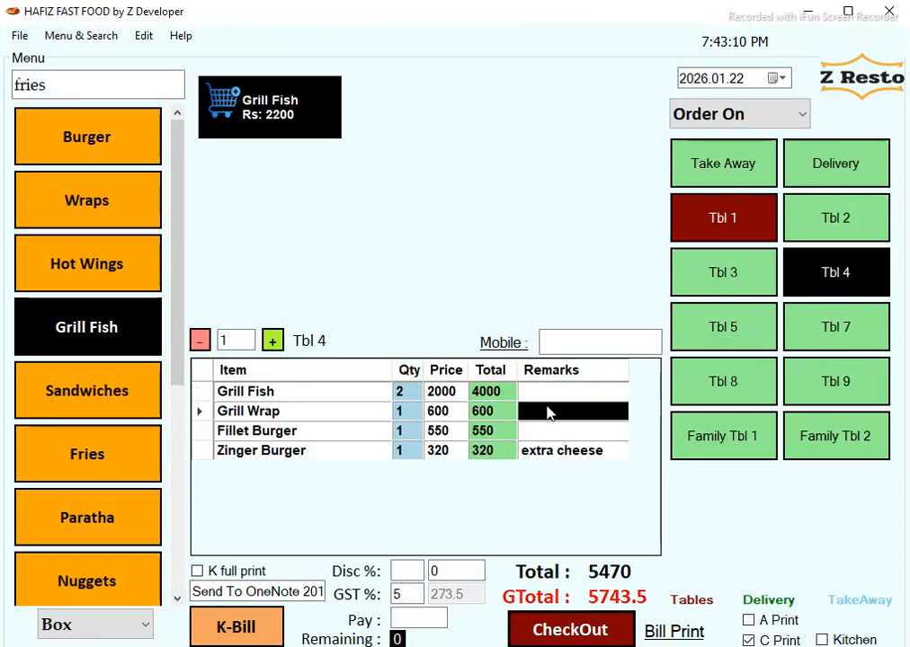
# Add 5 Pc Nuggets to Tbl 1's order and check its quantity, price and remarks.
pyautogui.click(724, 217)
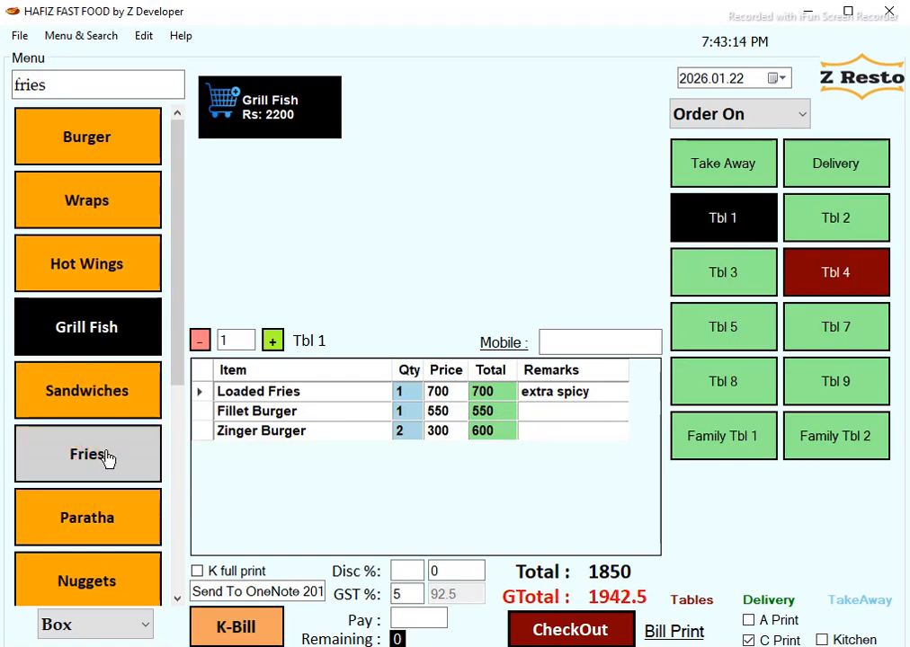
pyautogui.click(119, 586)
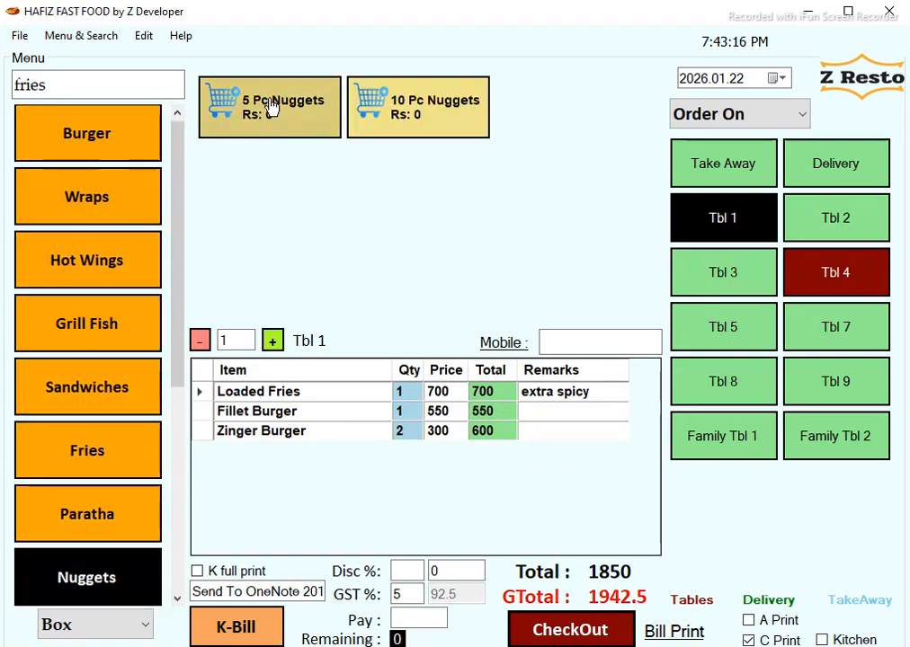
pyautogui.click(271, 115)
pyautogui.click(401, 393)
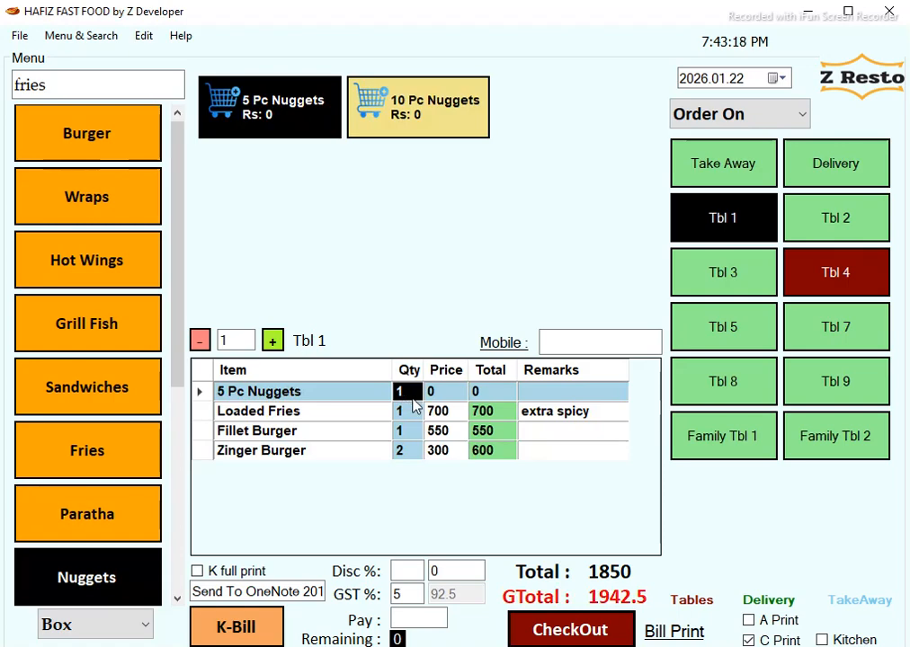
pyautogui.click(455, 392)
pyautogui.click(498, 392)
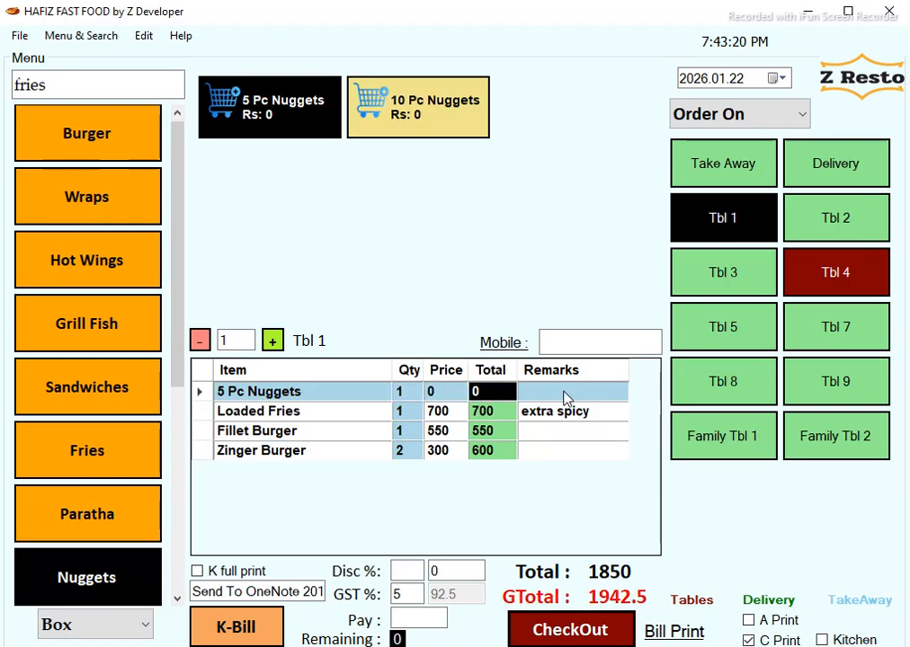
pyautogui.click(566, 391)
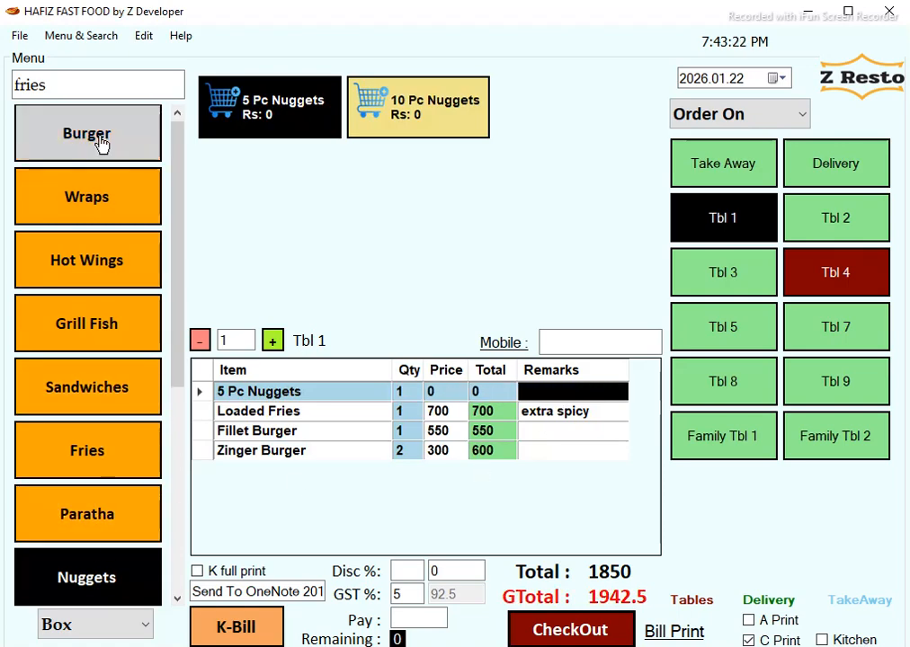
pyautogui.scroll(-5, 132, 305)
# Add two Alferdo Baked Pasta and print the kitchen ticket, then close OneNote.
pyautogui.click(118, 572)
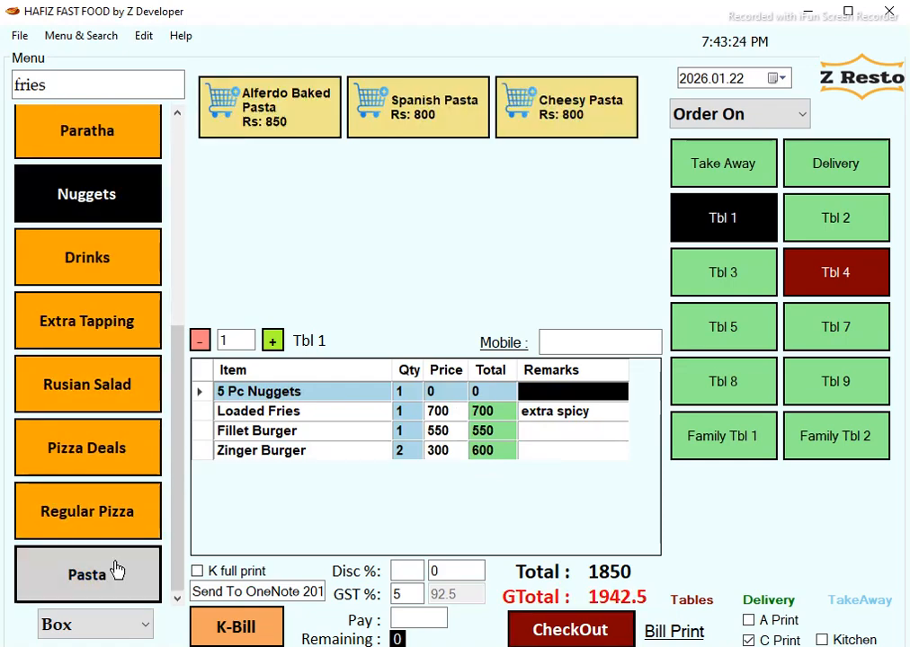
pyautogui.click(239, 101)
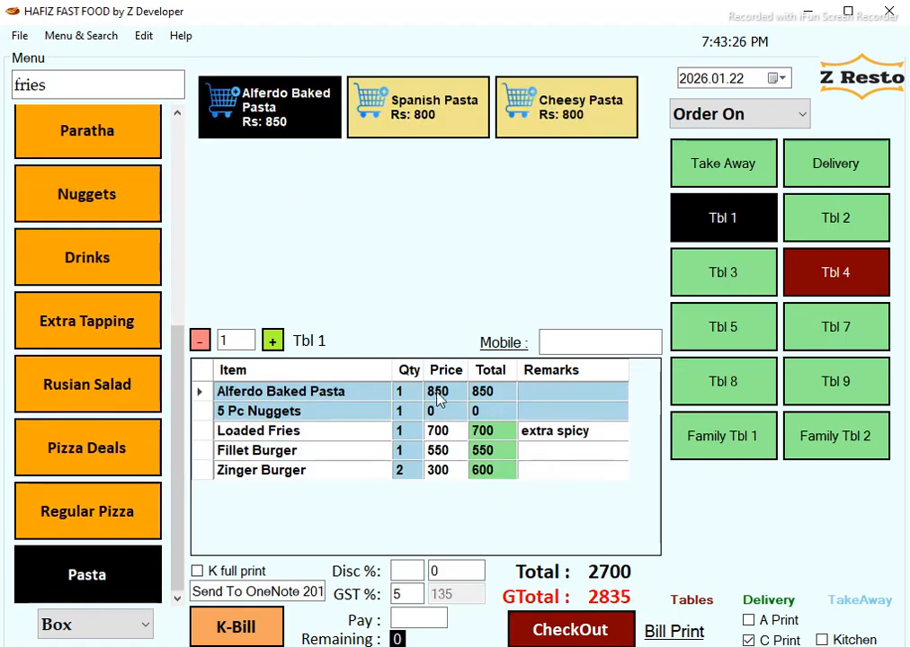
pyautogui.click(407, 392)
pyautogui.write('2')
pyautogui.press('Return')
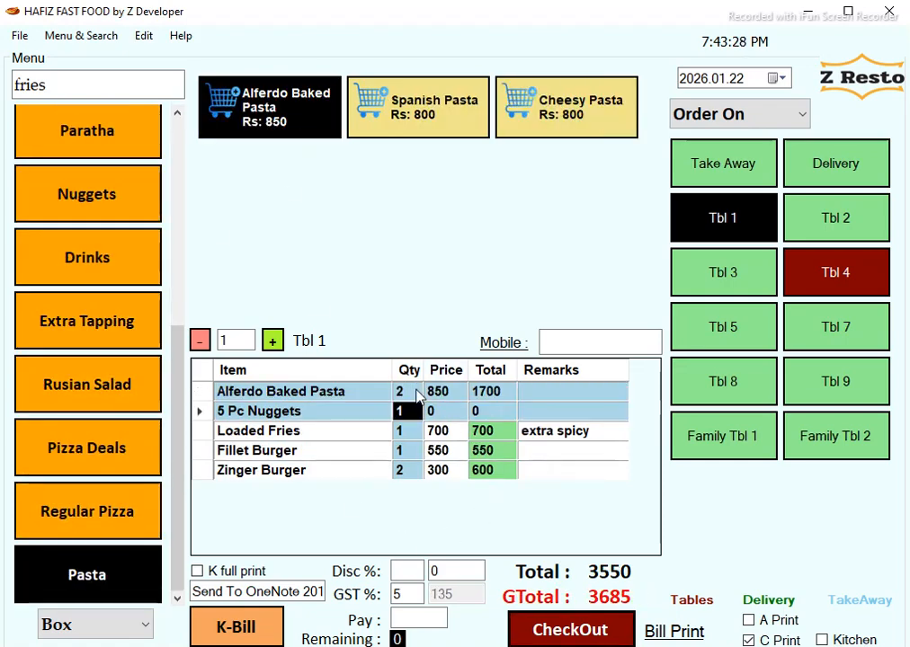
pyautogui.click(256, 632)
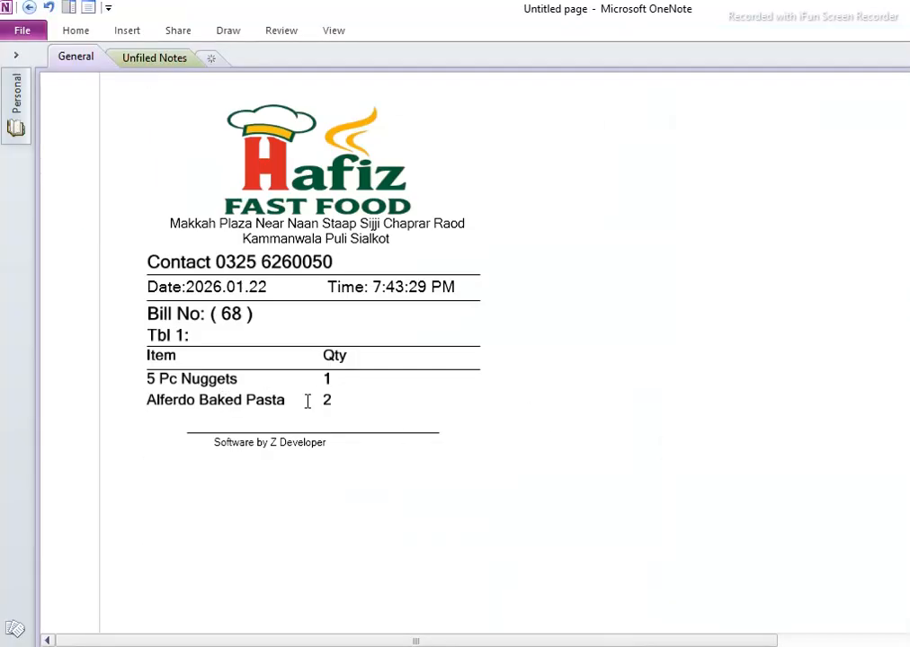
pyautogui.click(906, 9)
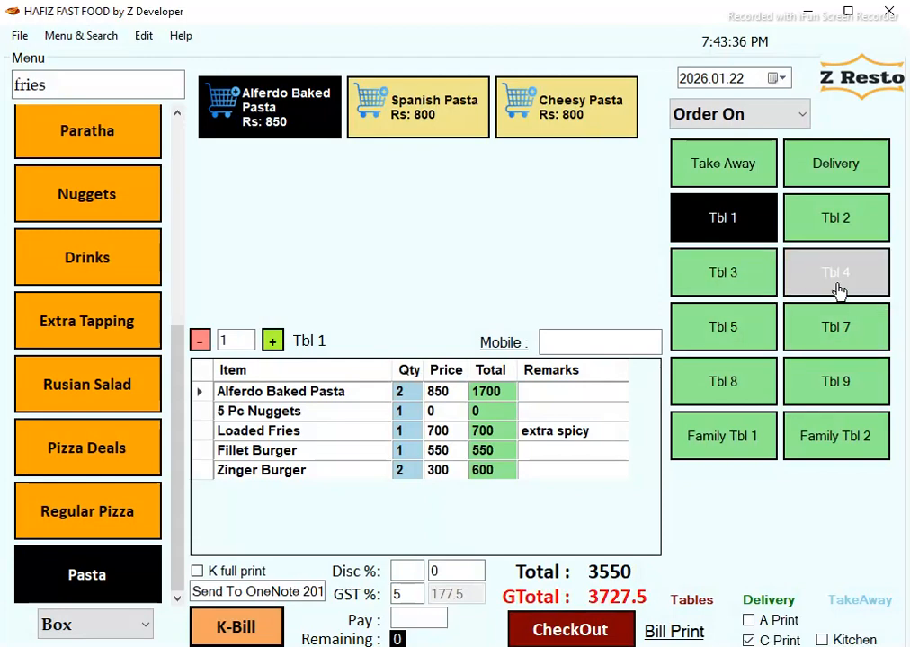
# Print Tbl 1's customer bill to OneNote 2010, grand total 3727.5.
pyautogui.click(836, 289)
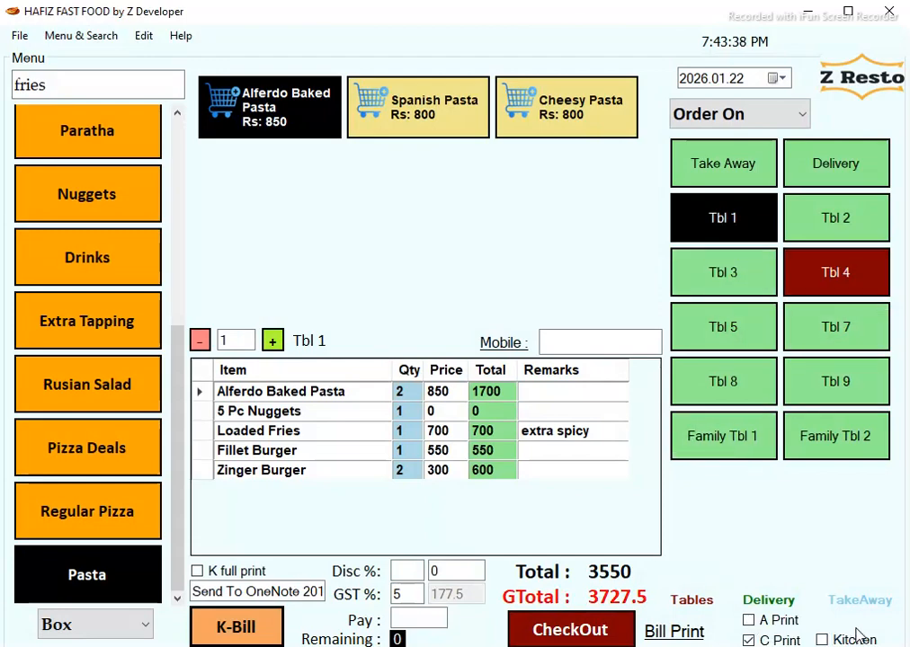
pyautogui.click(680, 633)
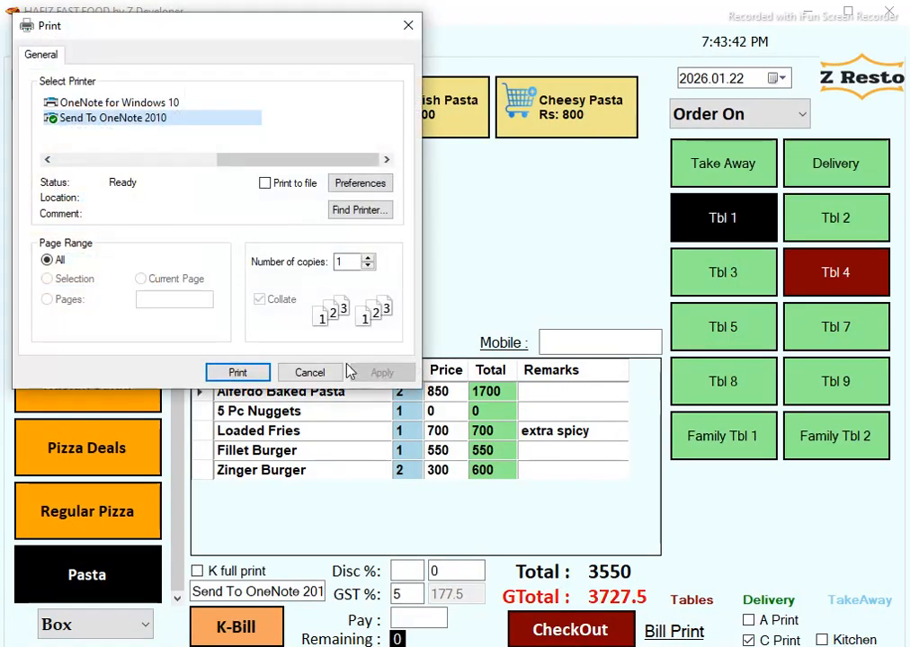
pyautogui.click(236, 372)
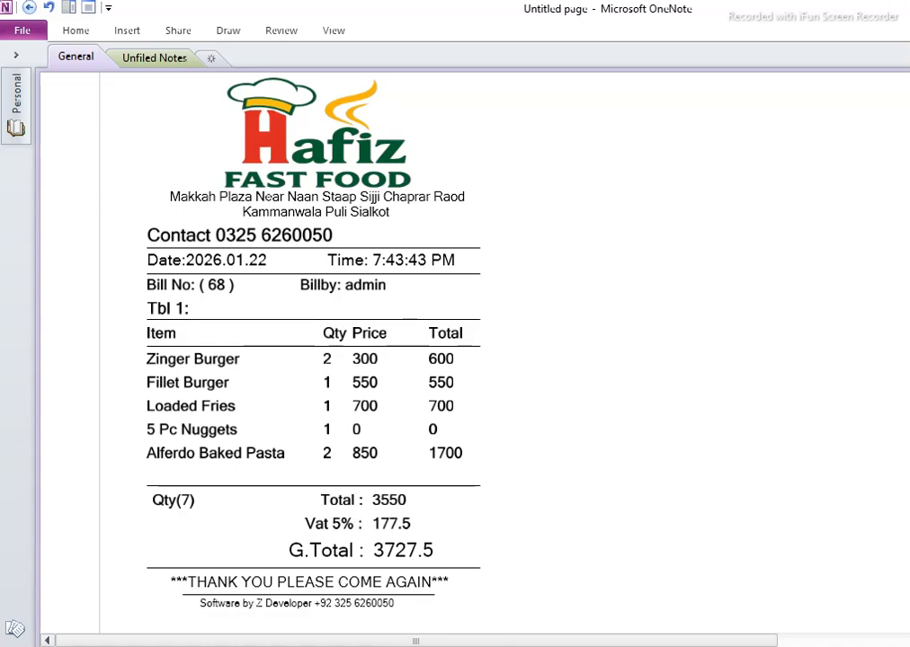
# Set GST to 0 and reprint Tbl 1's bill with a 3550 grand total.
pyautogui.hotkey('alt', 'Tab')
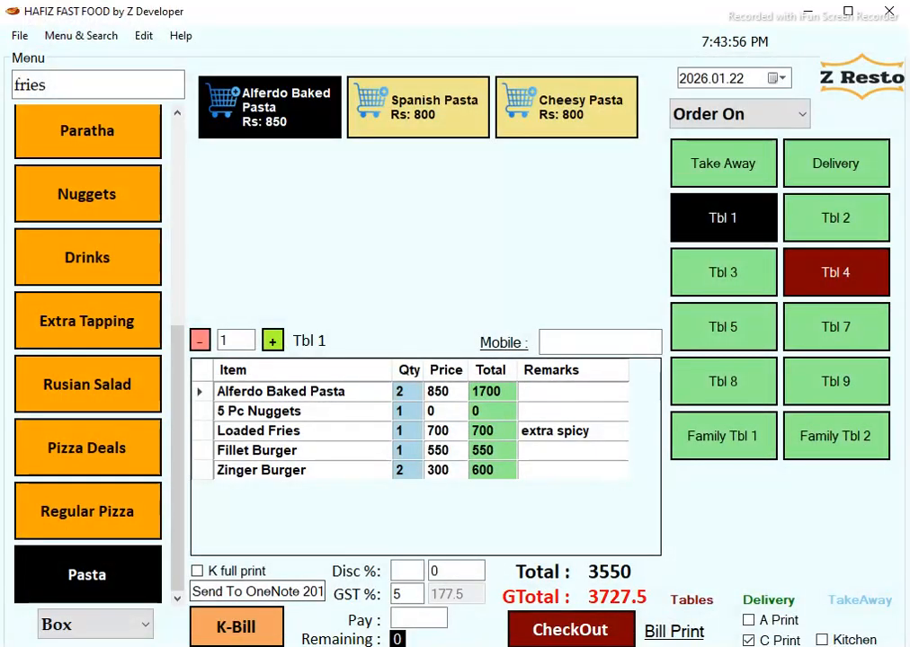
pyautogui.moveTo(412, 595); pyautogui.dragTo(282, 555)
pyautogui.write('0')
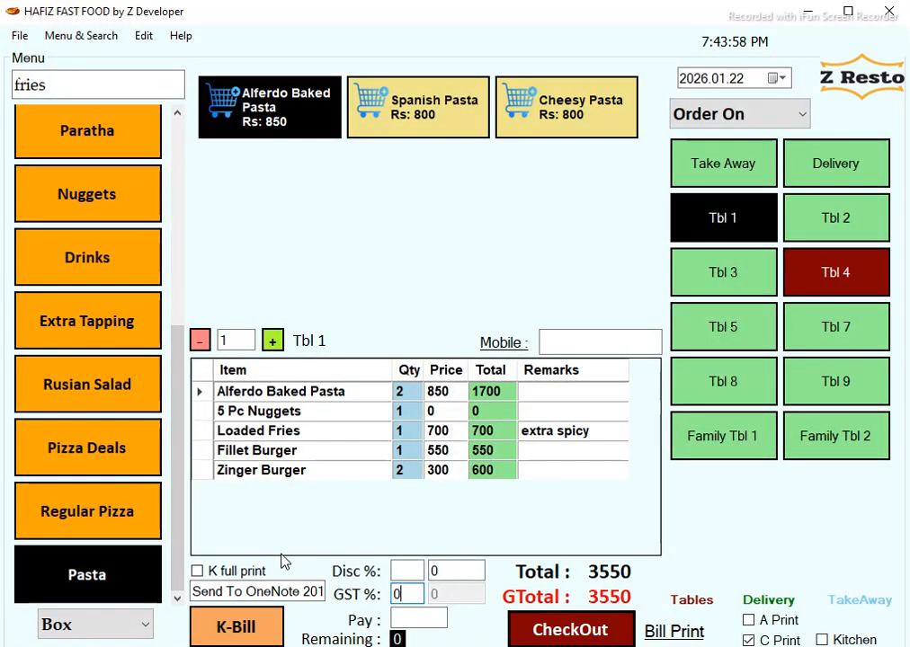
pyautogui.click(673, 632)
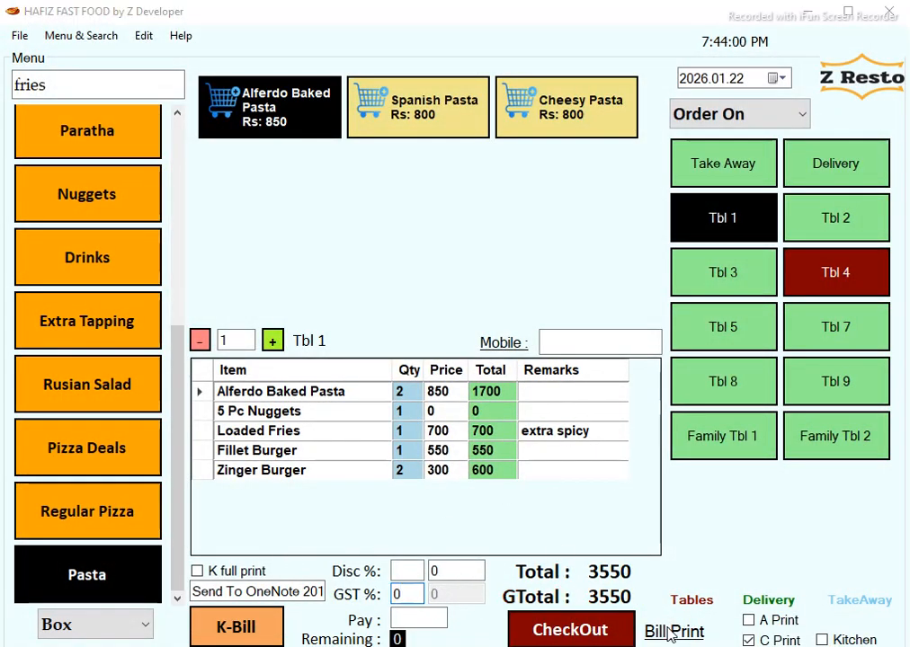
pyautogui.click(220, 376)
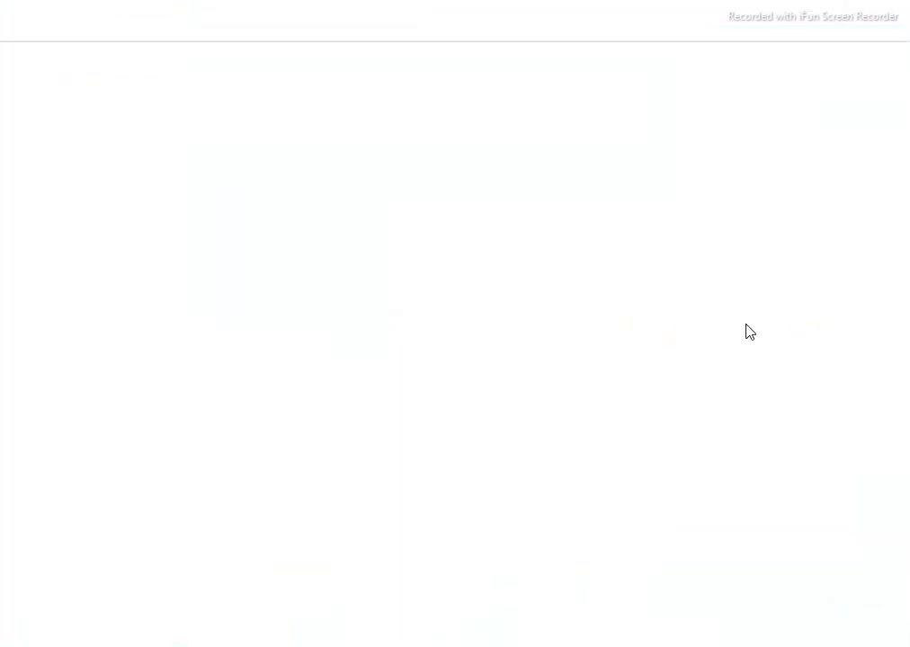
pyautogui.hotkey('alt', 'F4')
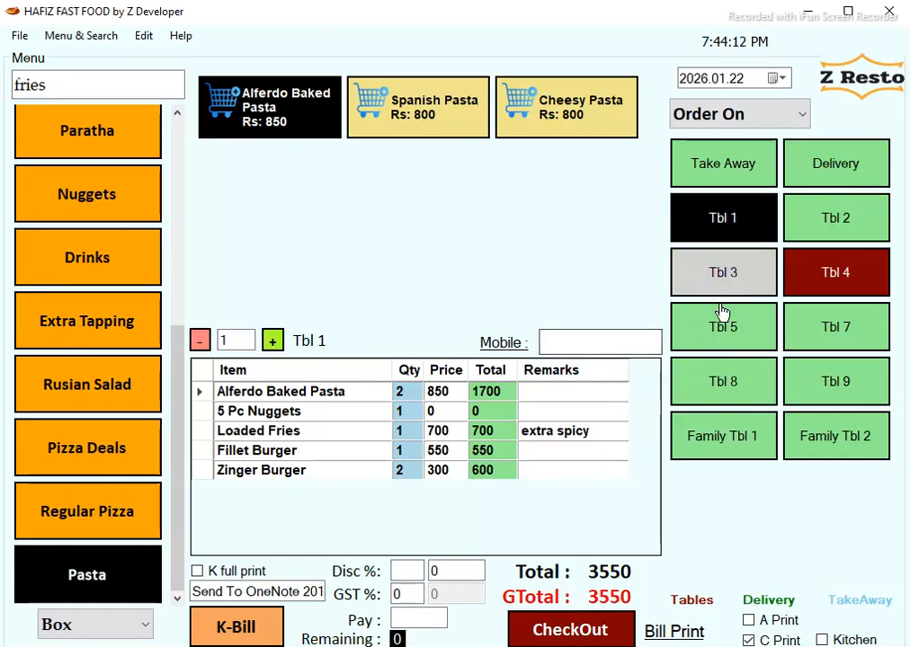
# Check out Table 1's order and confirm the prompt.
pyautogui.click(826, 285)
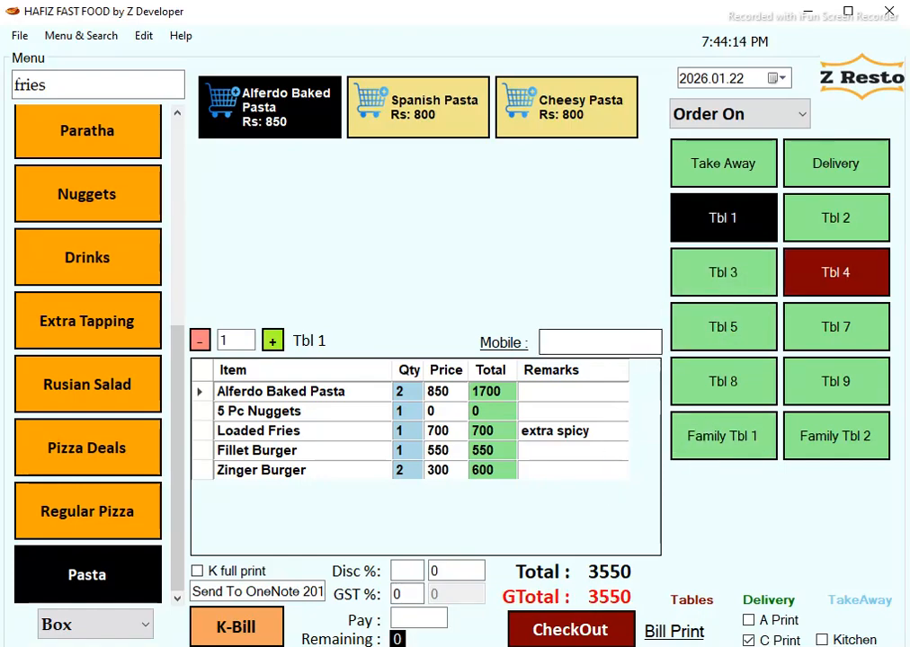
pyautogui.click(554, 633)
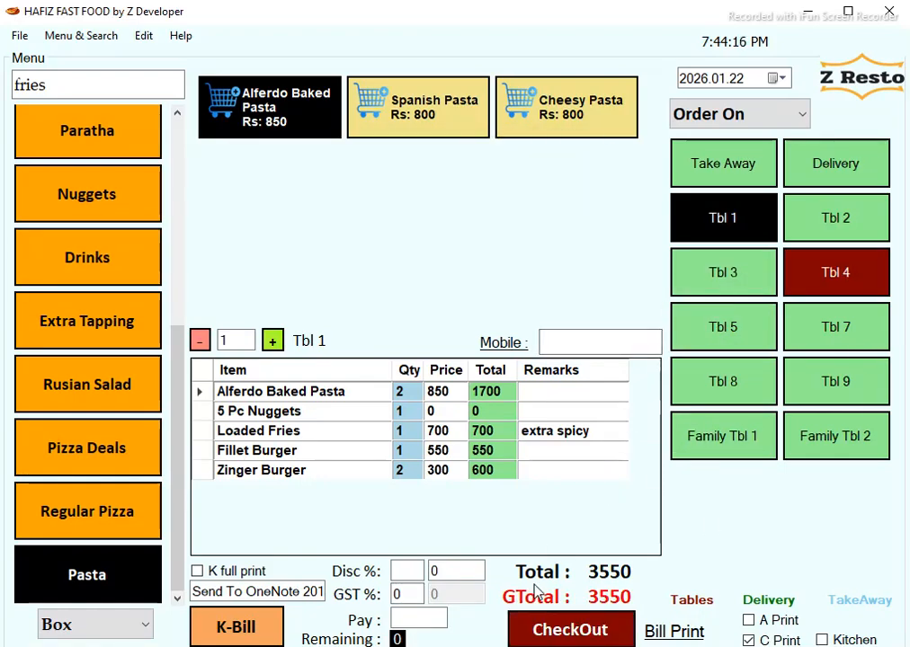
pyautogui.click(539, 632)
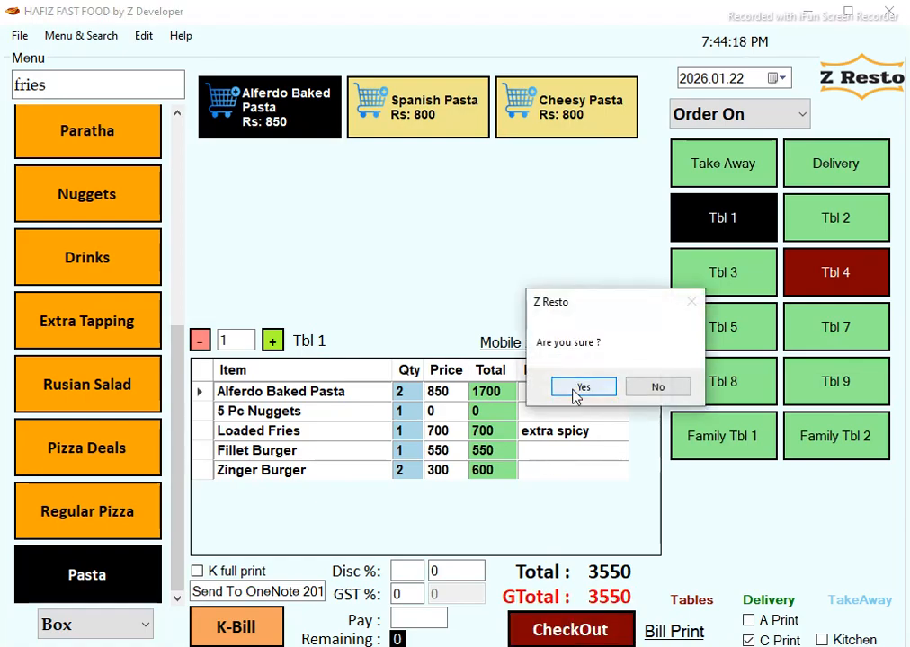
pyautogui.click(578, 387)
# Print Table 1's final 3550 receipt to OneNote, look it over, and close it.
pyautogui.click(237, 371)
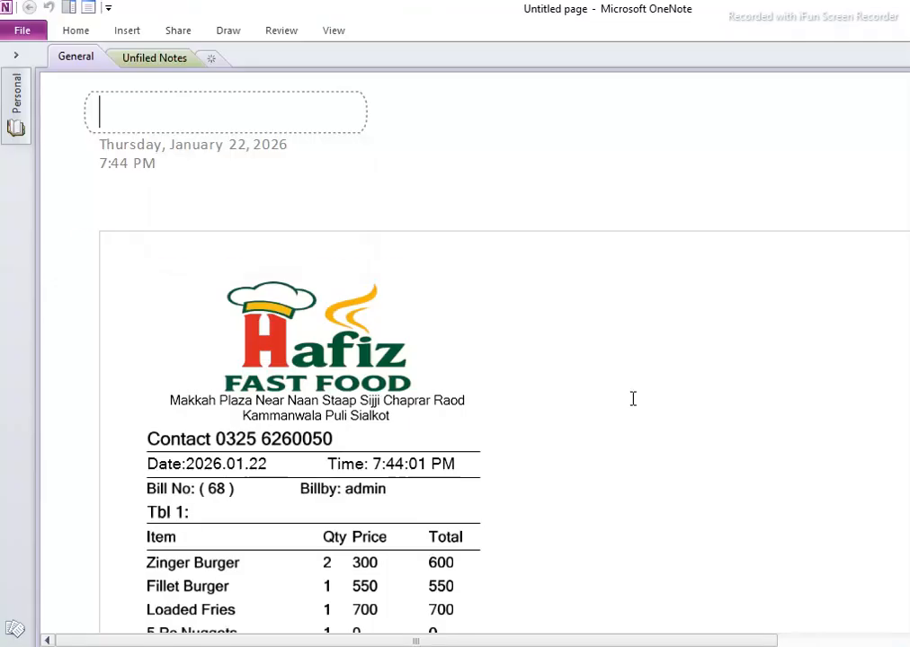
pyautogui.scroll(-4, 475, 360)
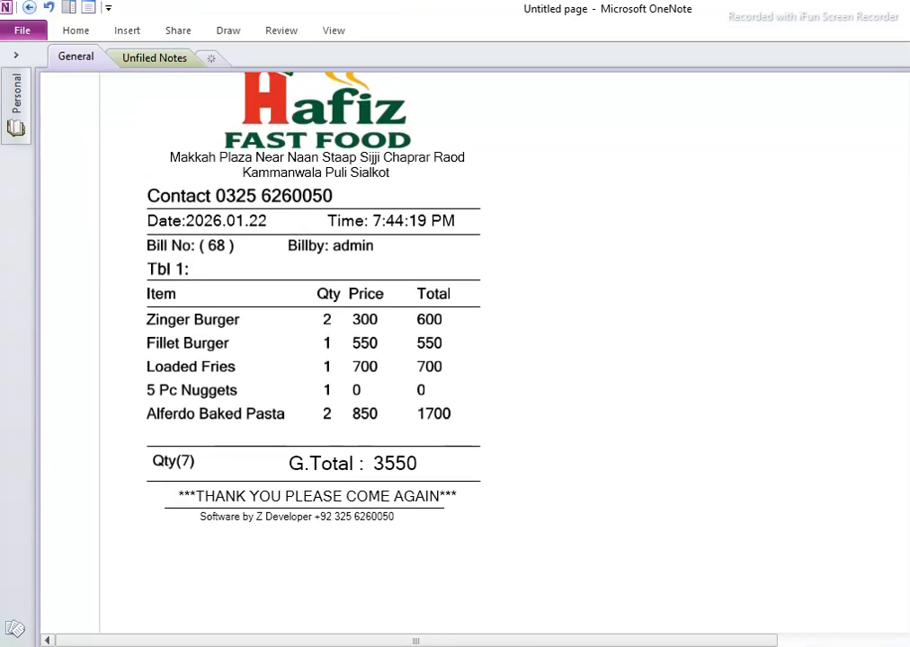
pyautogui.scroll(1, 475, 360)
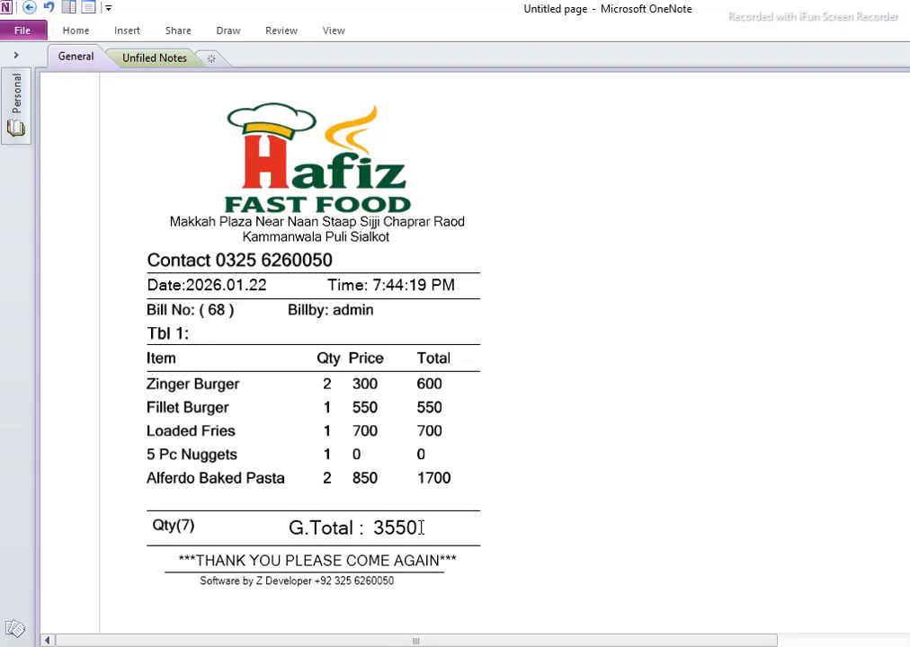
pyautogui.hotkey('alt', 'F4')
pyautogui.click(412, 595)
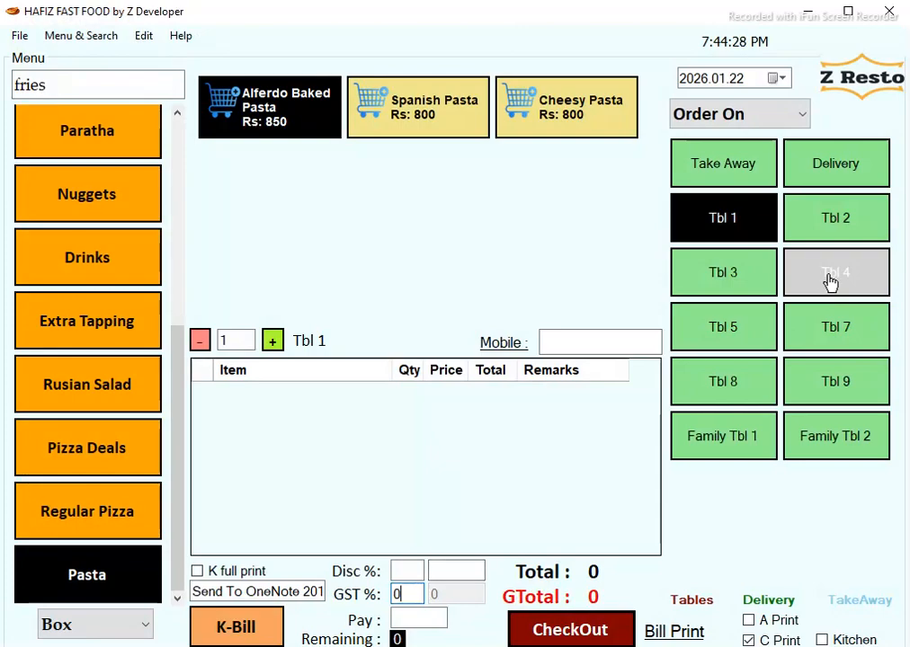
# Open Table 4's order and set its GST to 5%.
pyautogui.click(775, 282)
pyautogui.doubleClick(400, 594)
pyautogui.write('5')
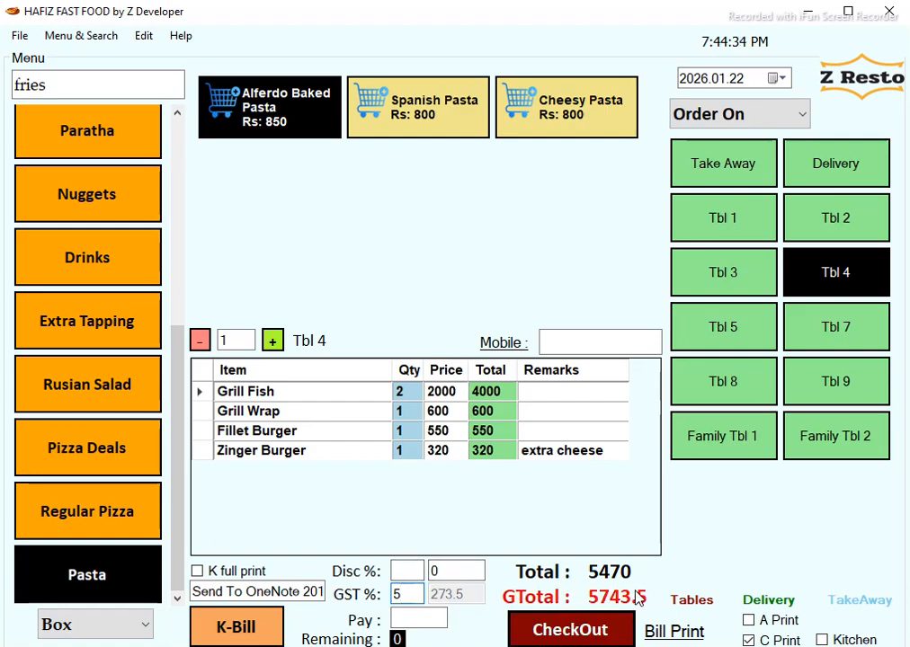
# Replace the 10% discount with a 0.5 discount amount, bringing the grand total to 5743.
pyautogui.click(409, 571)
pyautogui.press('Tab')
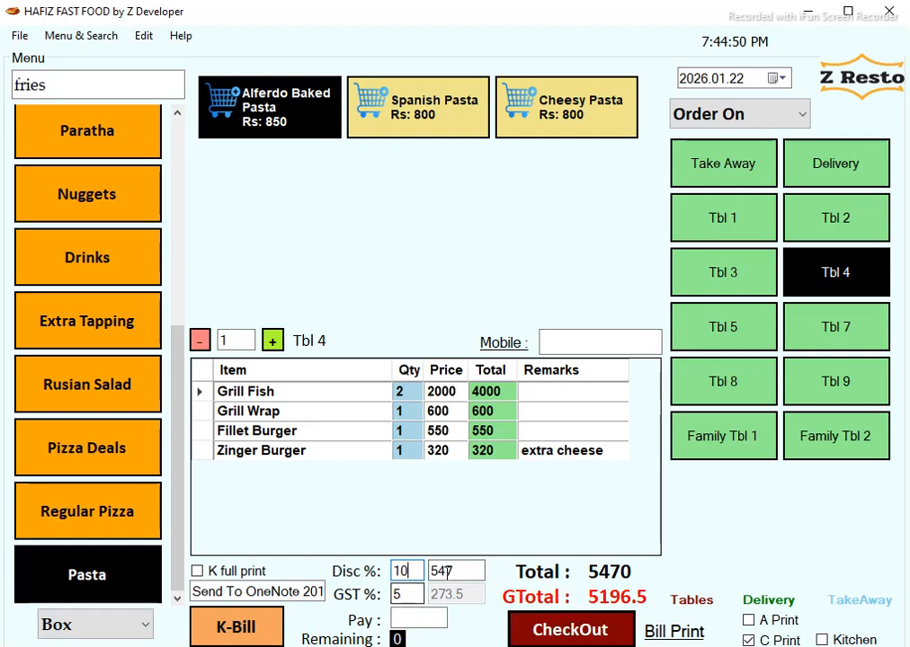
pyautogui.moveTo(470, 572); pyautogui.dragTo(234, 577)
pyautogui.press('BackSpace')
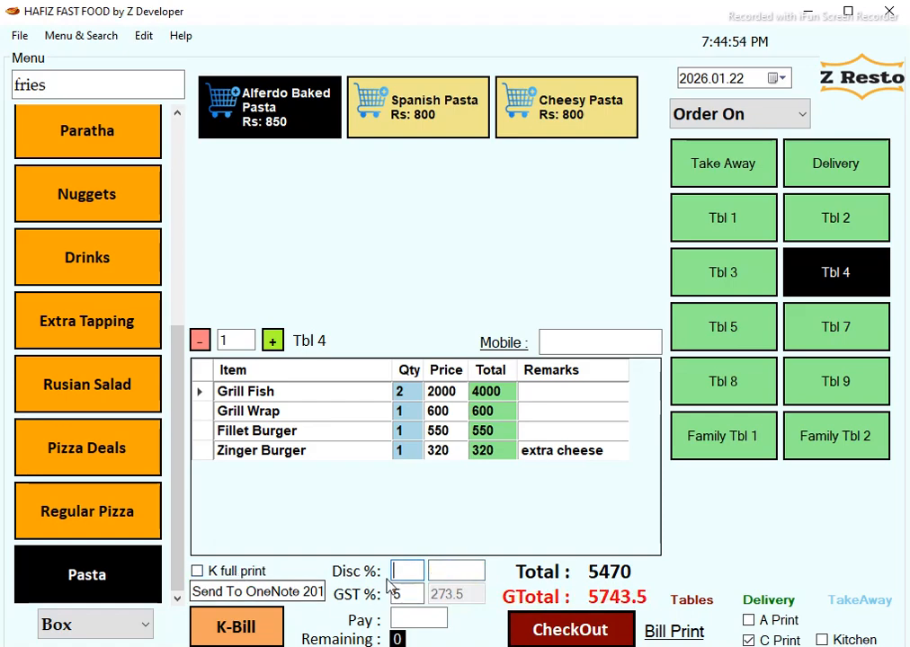
pyautogui.click(468, 570)
pyautogui.write('0.5')
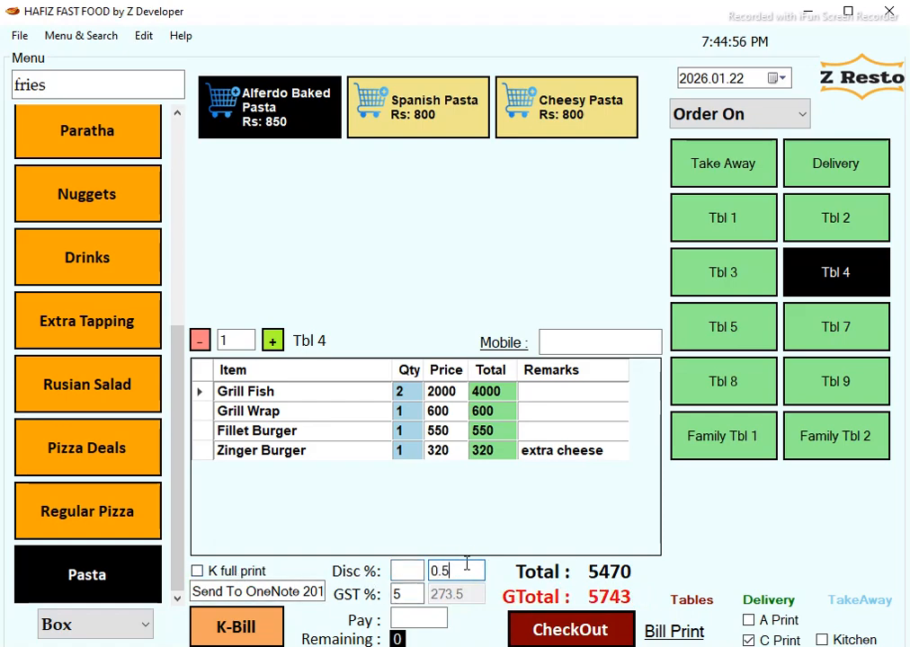
pyautogui.click(570, 629)
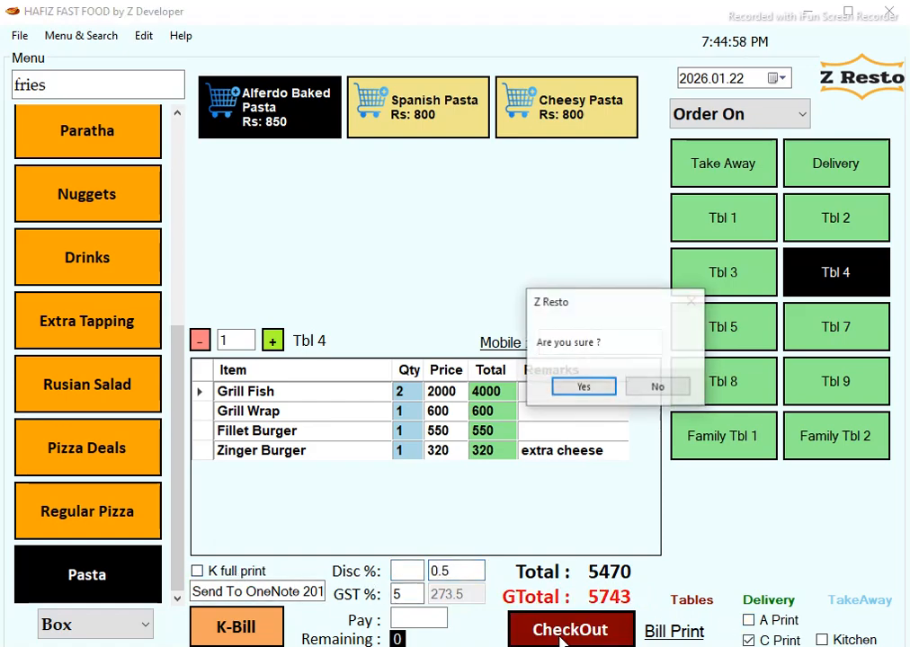
# Confirm Table 4's checkout, print its receipt, and switch the Order On view to Billing.
pyautogui.click(599, 388)
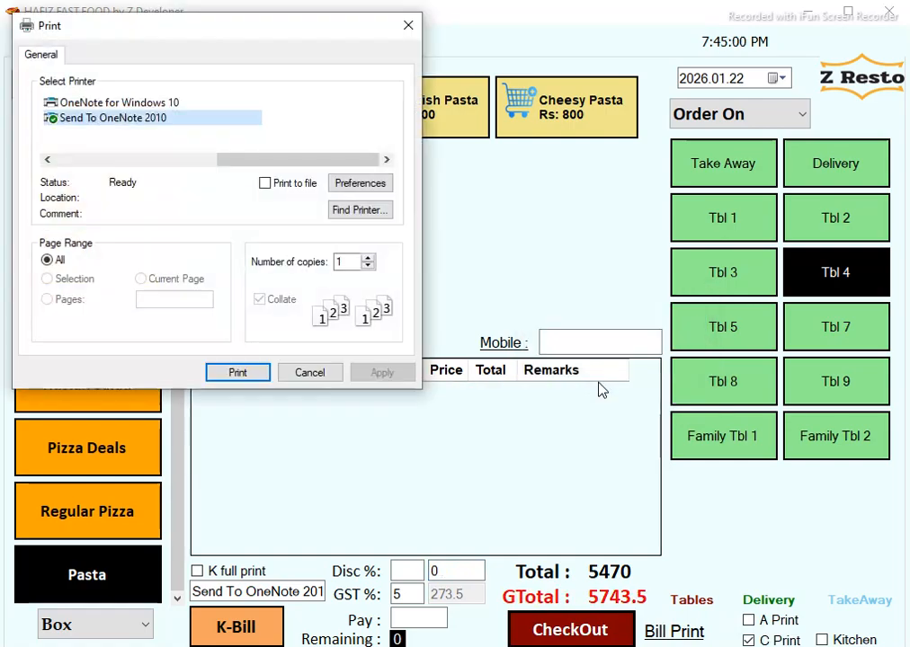
pyautogui.click(237, 372)
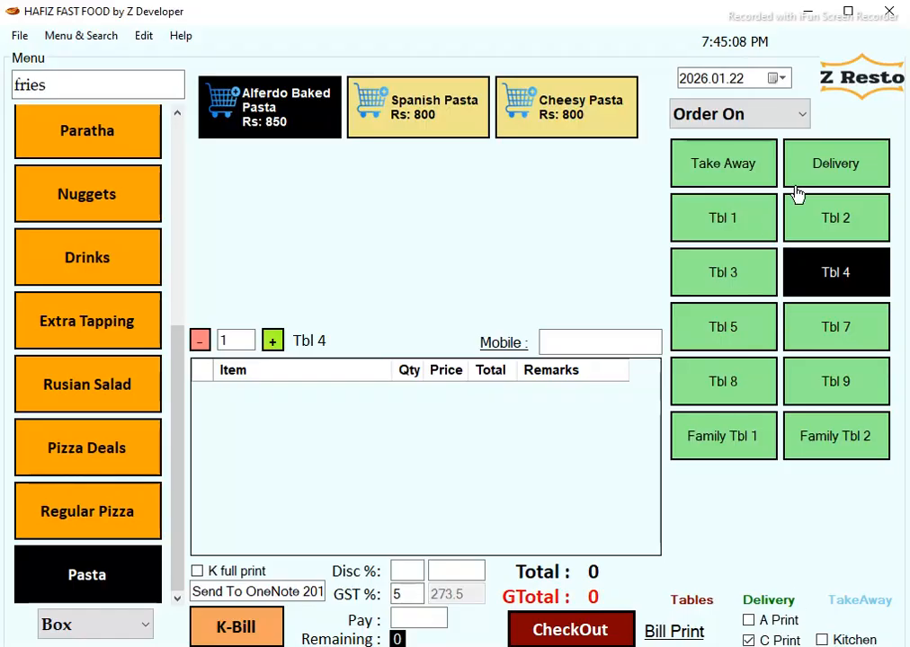
pyautogui.click(761, 117)
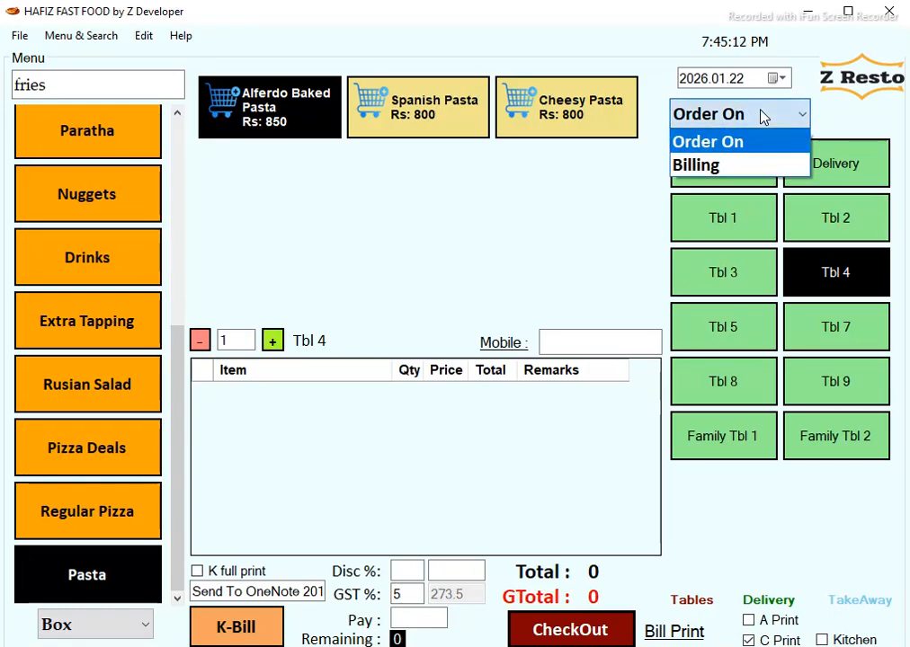
pyautogui.click(784, 165)
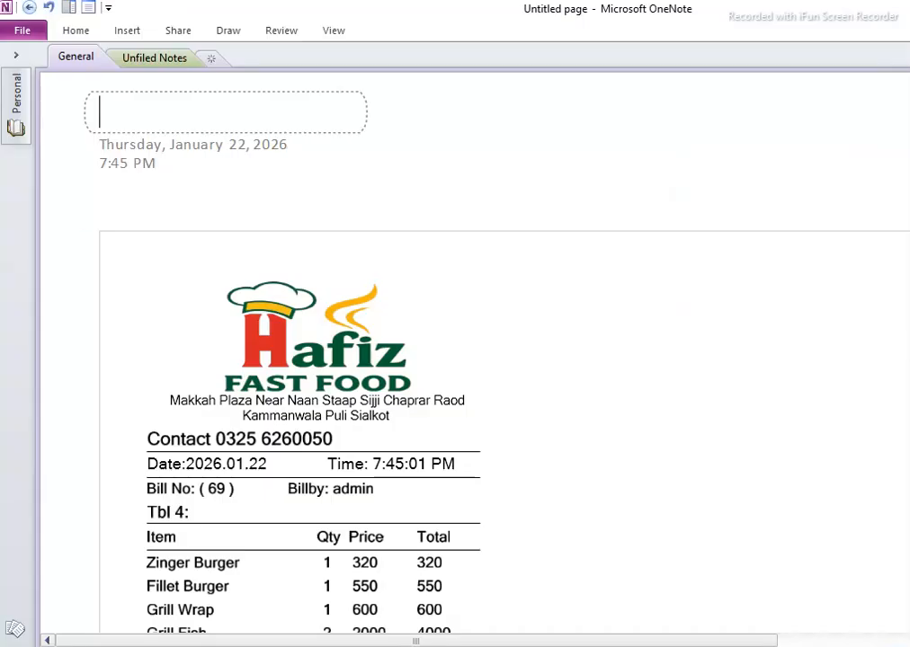
# Scroll Table 4's receipt down to bill 69's 5743.5 grand total, then leave OneNote.
pyautogui.scroll(-3, 475, 352)
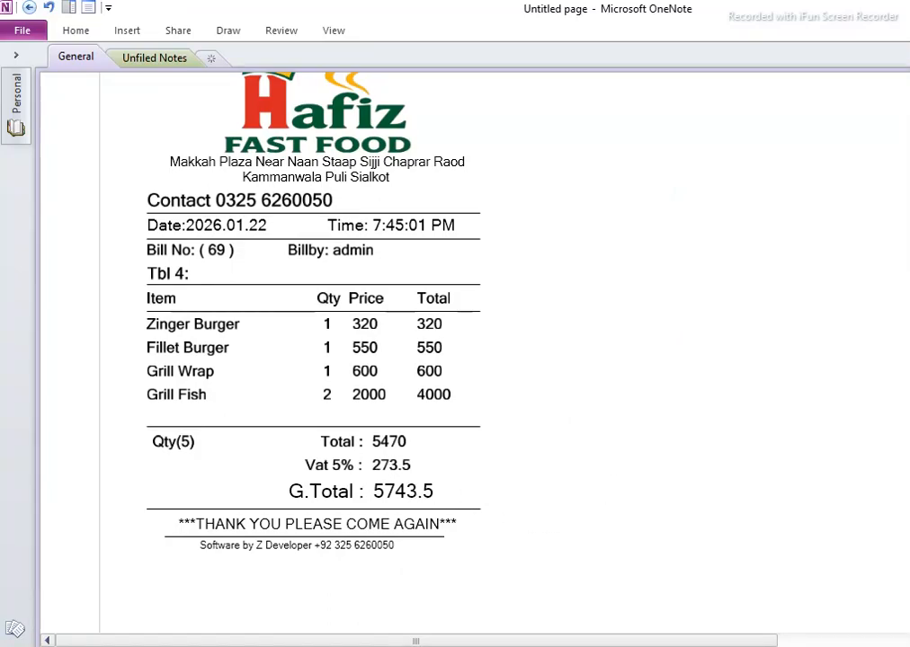
pyautogui.hotkey('alt', 'Tab')
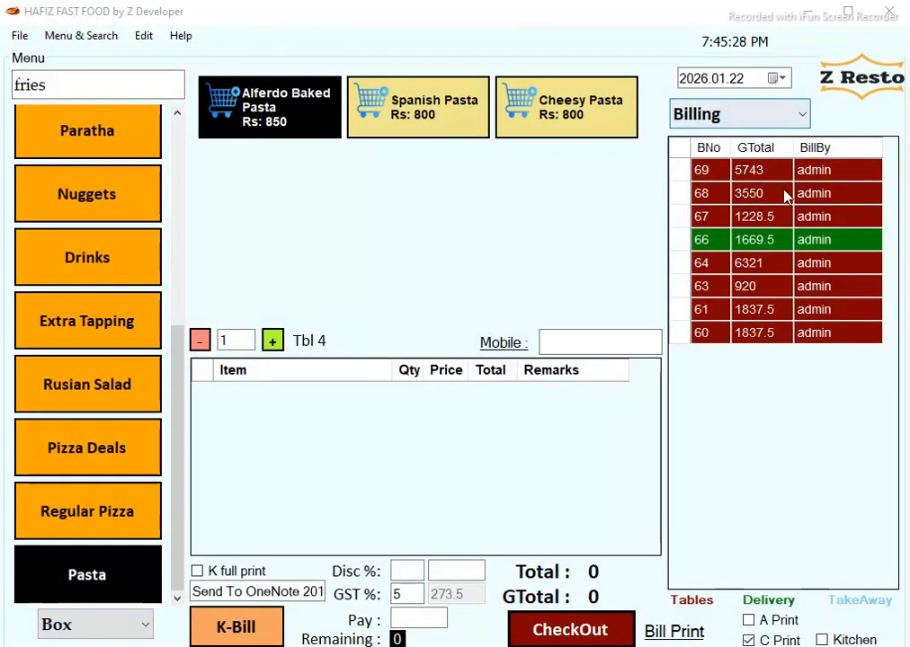
pyautogui.moveTo(788, 176); pyautogui.dragTo(770, 334)
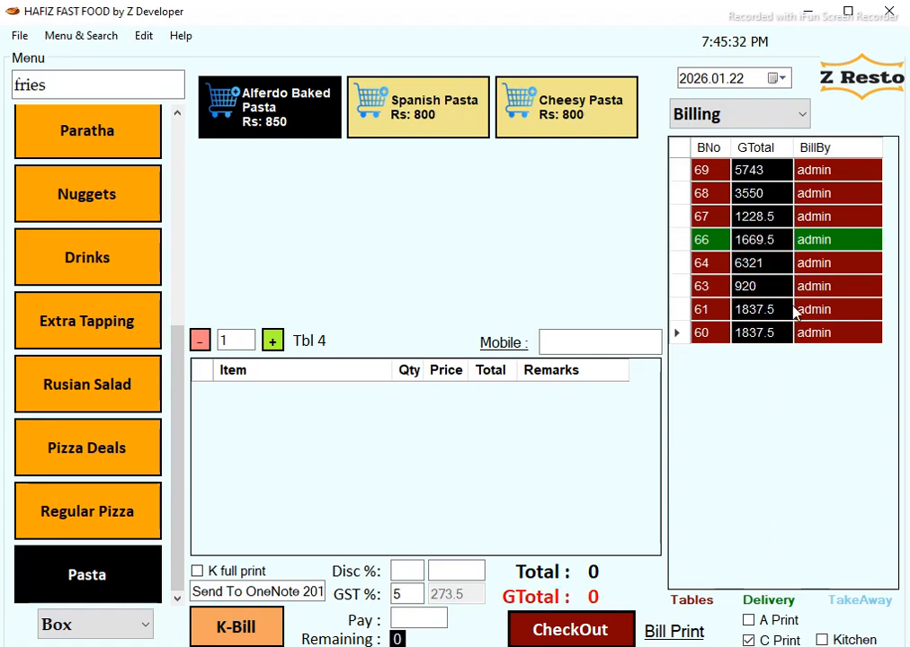
pyautogui.click(722, 245)
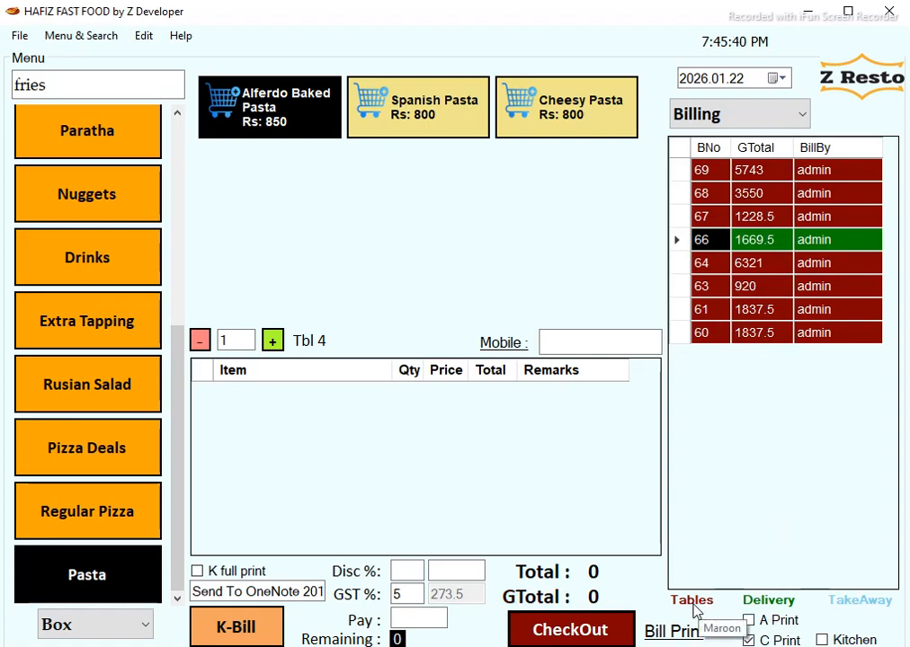
# Start a delivery order with one Zinger Burger and one Pizza Burger, totalling 920.
pyautogui.click(771, 123)
pyautogui.click(763, 144)
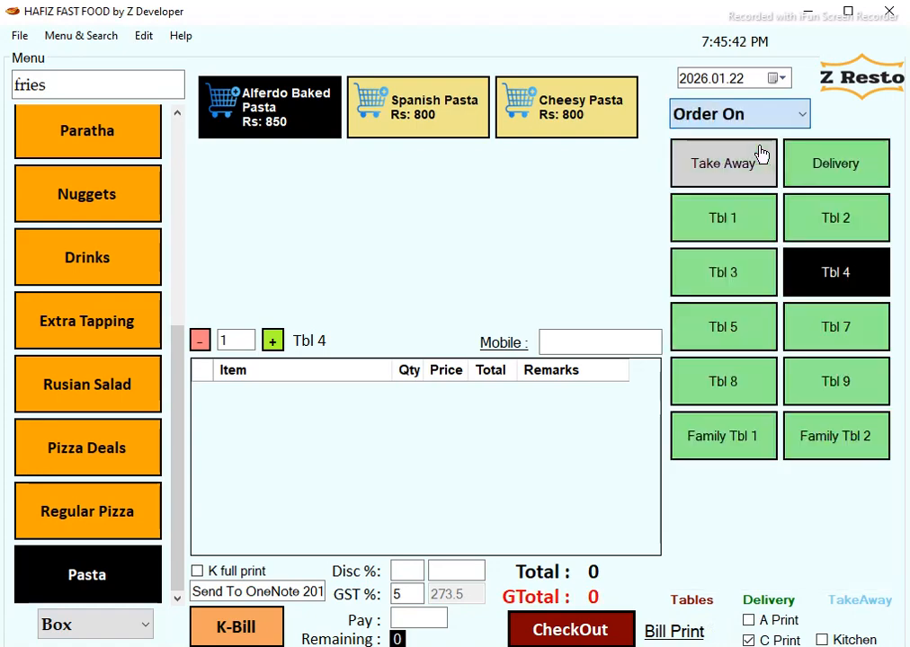
pyautogui.click(833, 171)
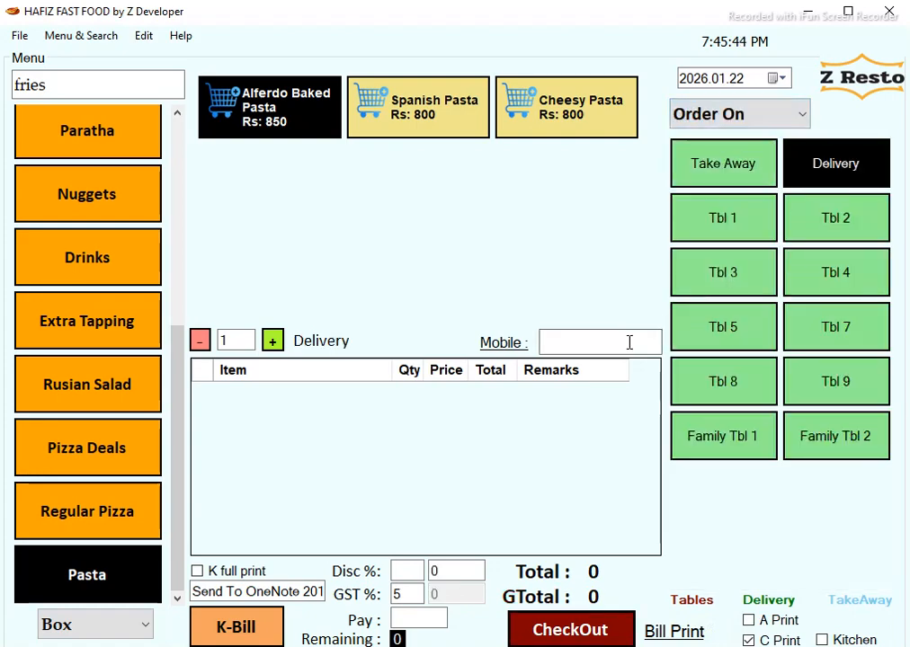
pyautogui.scroll(5, 125, 135)
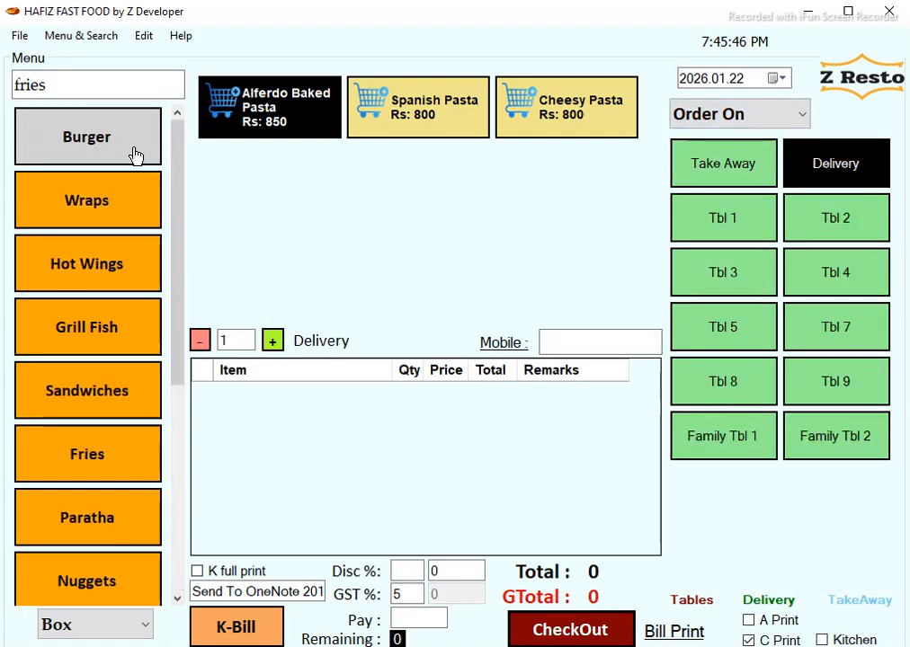
pyautogui.click(131, 149)
pyautogui.click(279, 106)
pyautogui.click(306, 184)
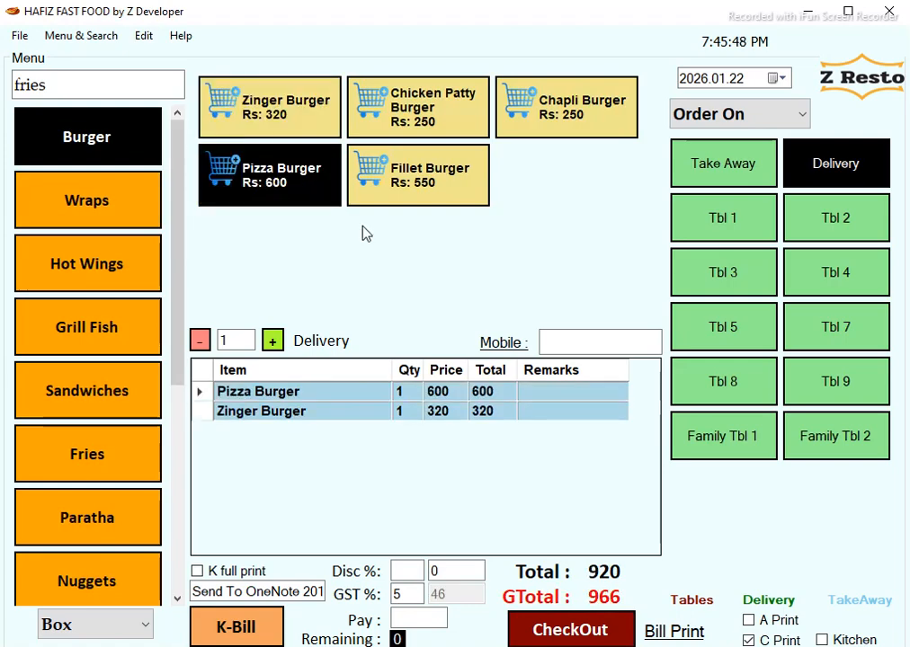
# Enter the new customer's mobile number in the Mobile field.
pyautogui.click(598, 342)
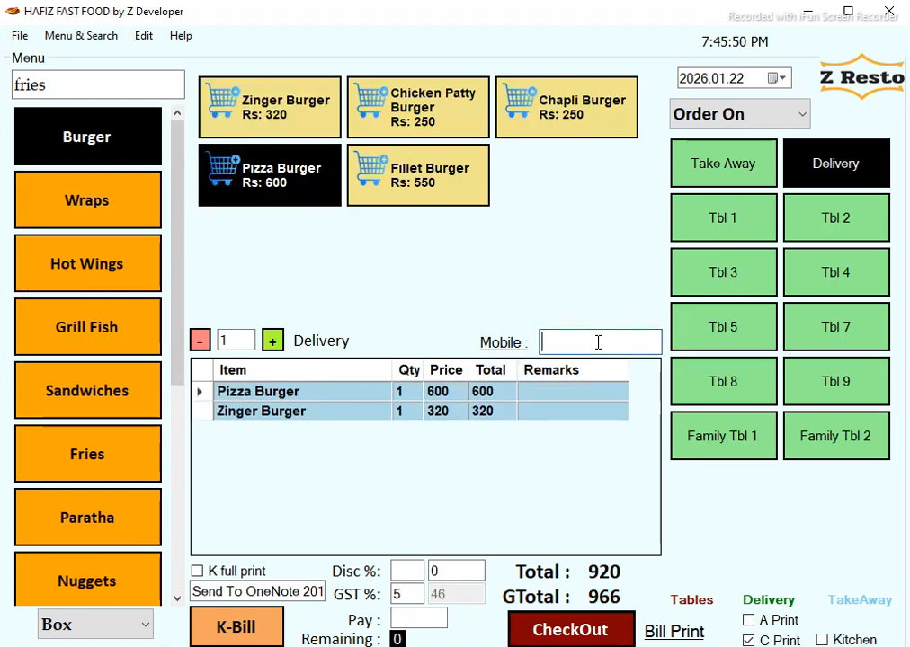
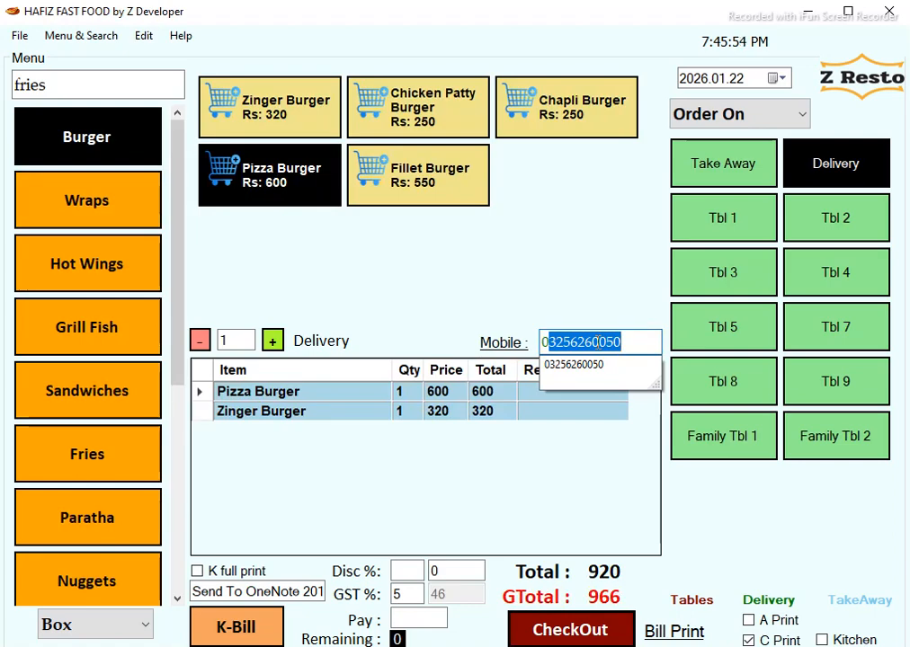
pyautogui.press('End')
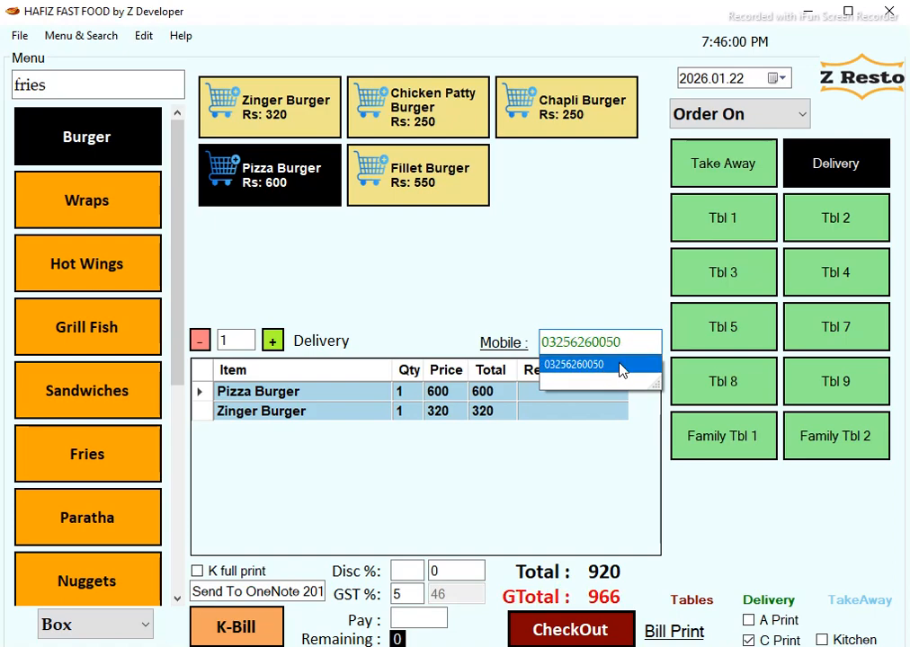
pyautogui.doubleClick(631, 342)
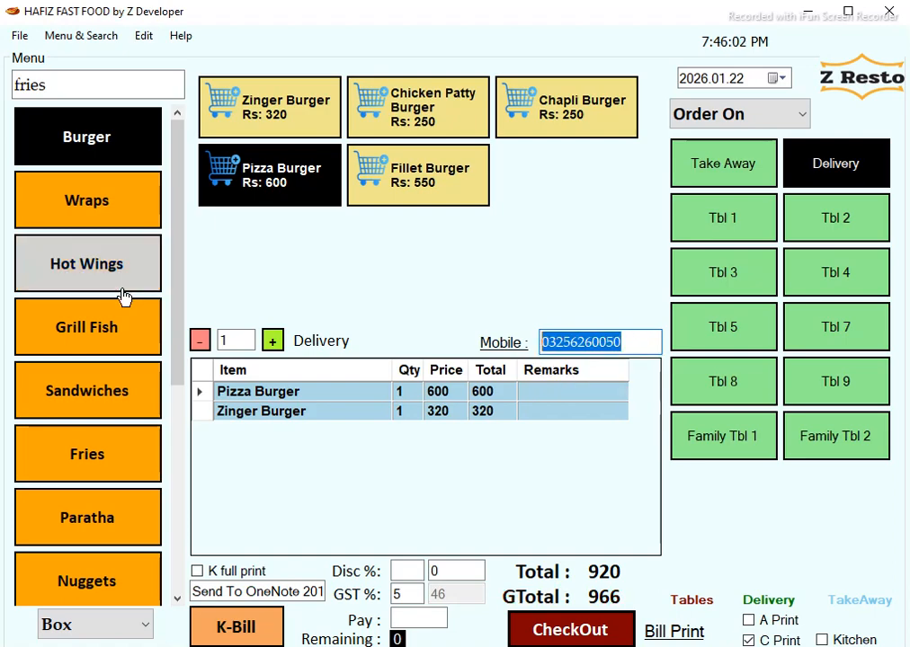
pyautogui.write('034361')
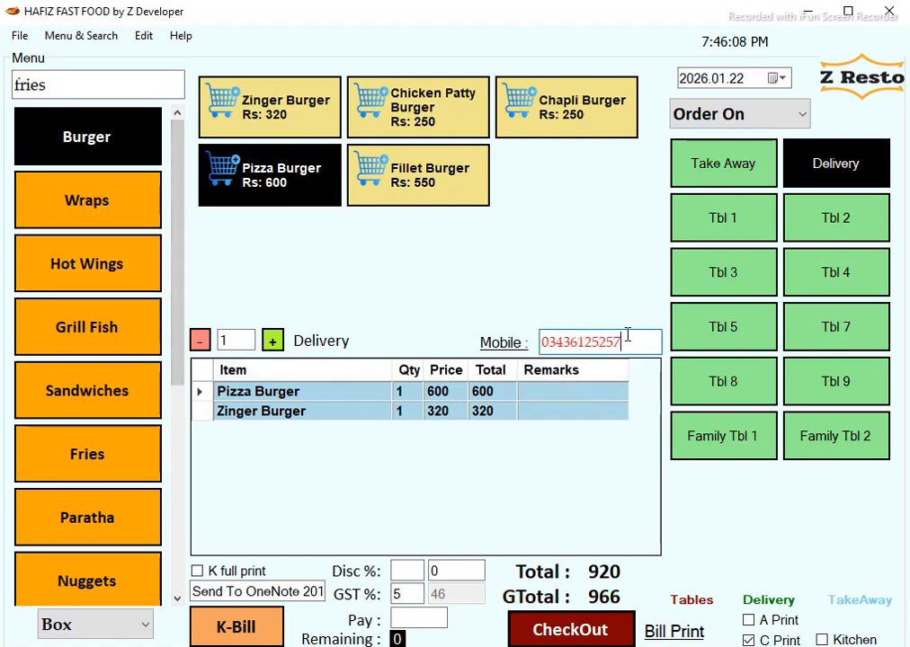
# Check out the delivery order, recording the customer's name and delivery address, and print the bill.
pyautogui.click(580, 632)
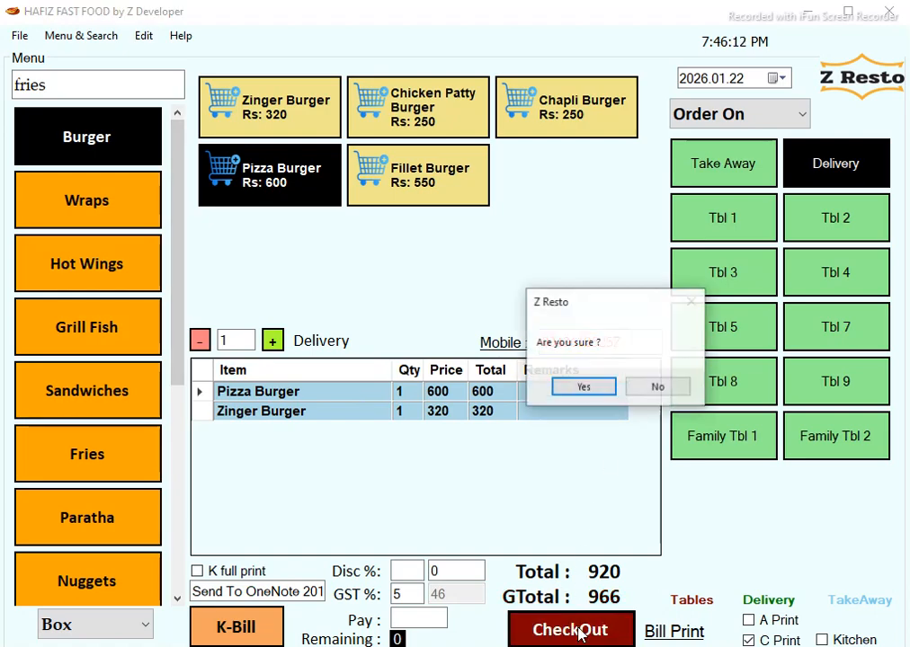
pyautogui.click(603, 387)
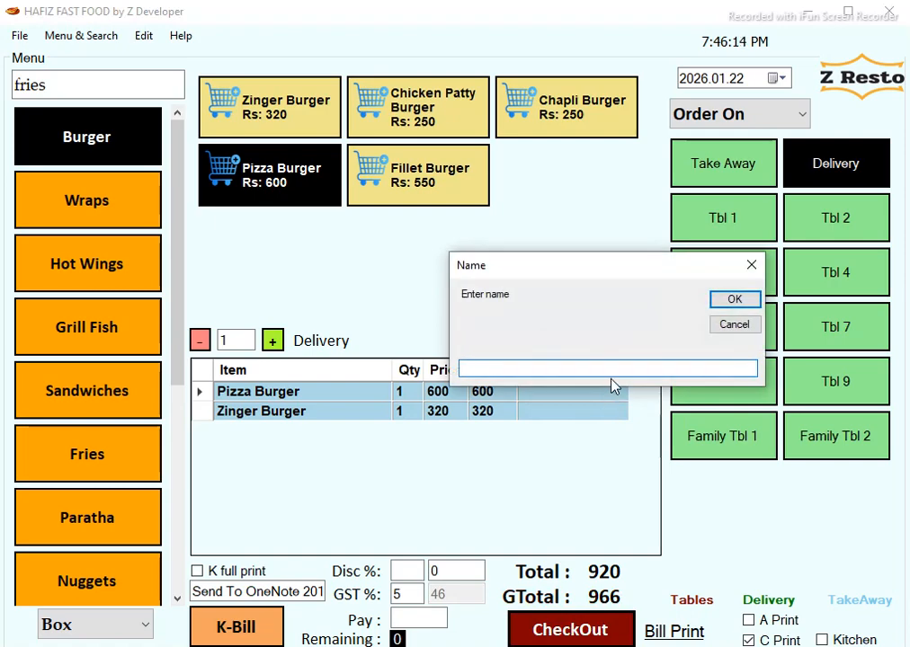
pyautogui.press('Return')
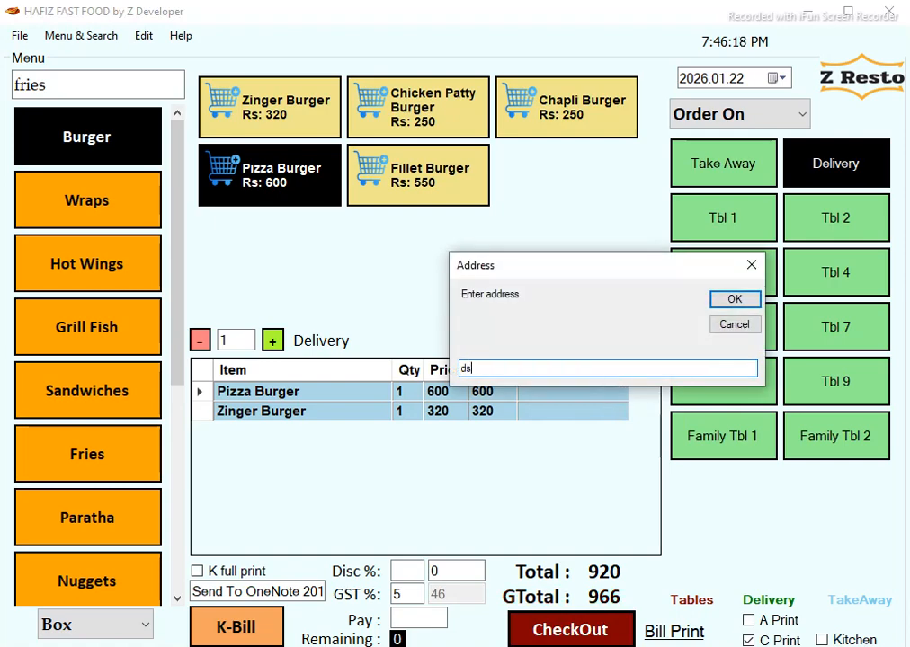
pyautogui.press('Return')
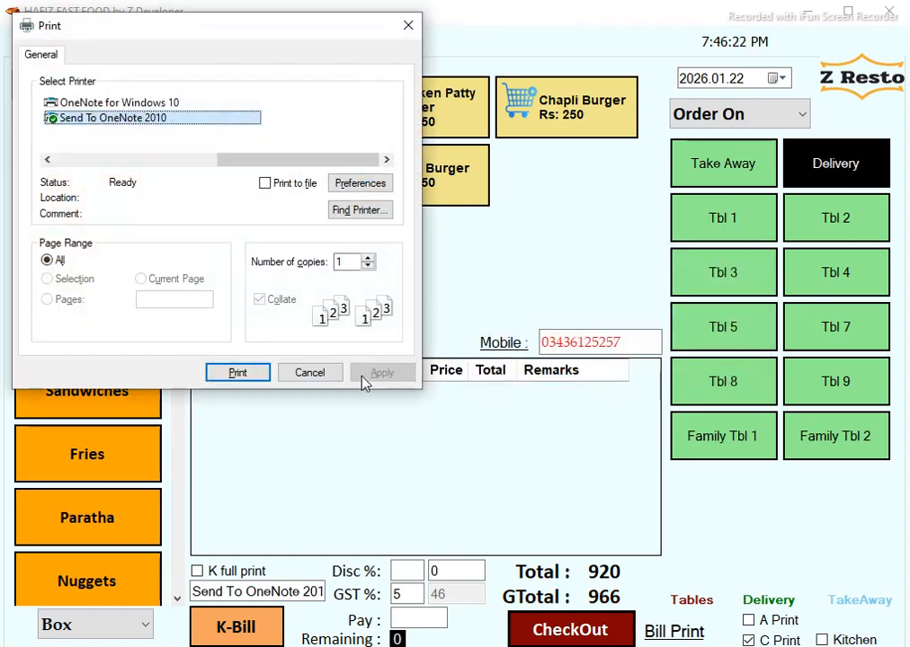
pyautogui.click(253, 379)
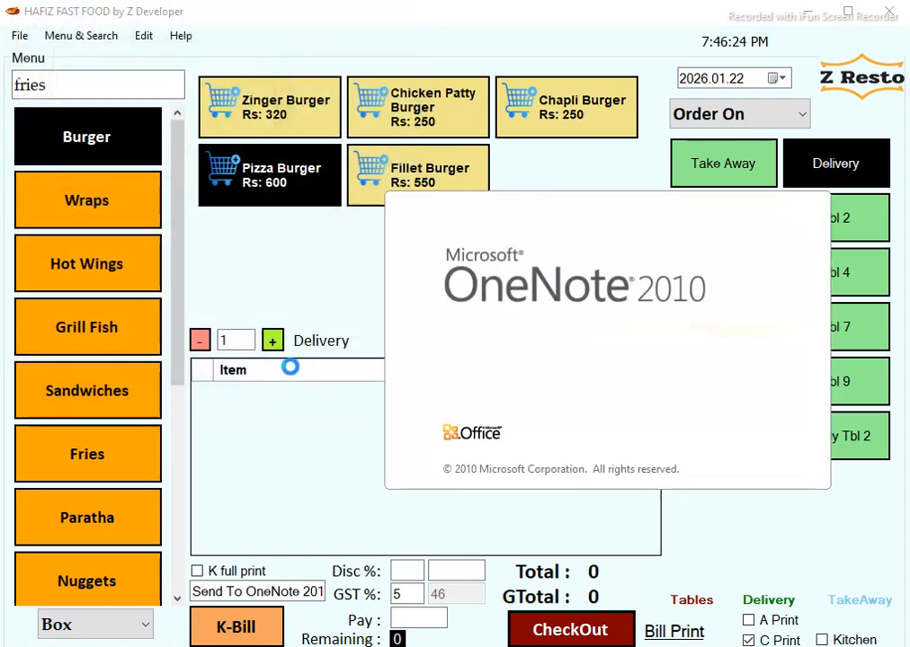
# Scroll through printed bill 70 down to its 966 grand total, then close OneNote.
pyautogui.scroll(-2, 792, 381)
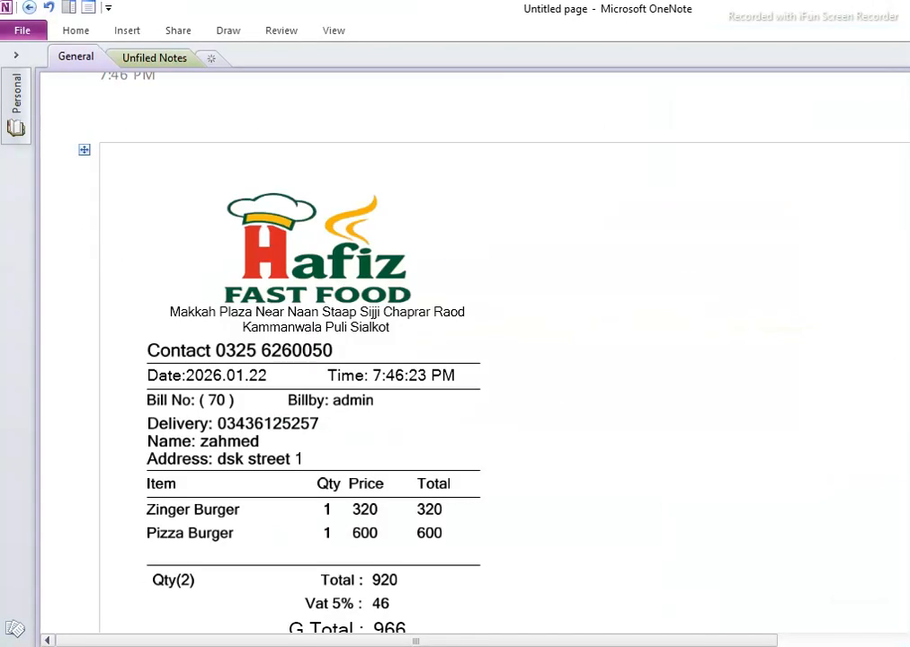
pyautogui.scroll(-3, 473, 360)
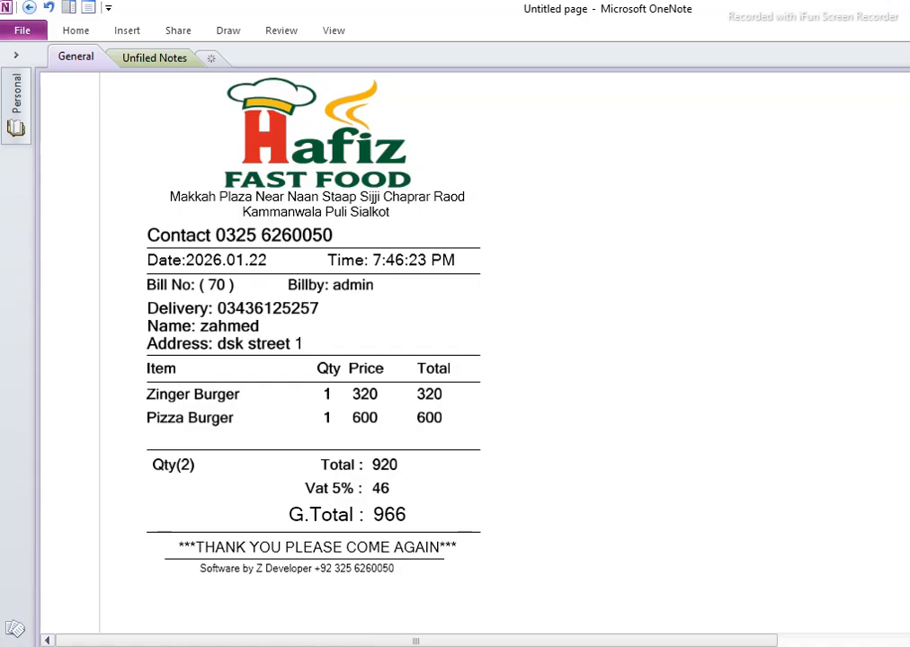
pyautogui.hotkey('alt', 'F4')
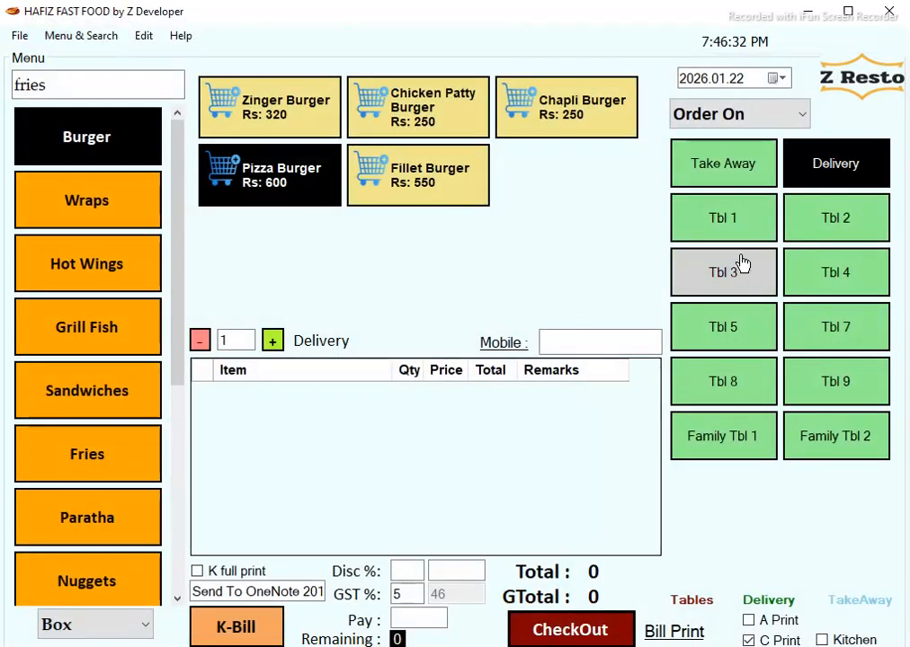
# Pick the saved customer's mobile number and add a Zinger Burger and a Fillet Burger.
pyautogui.click(597, 342)
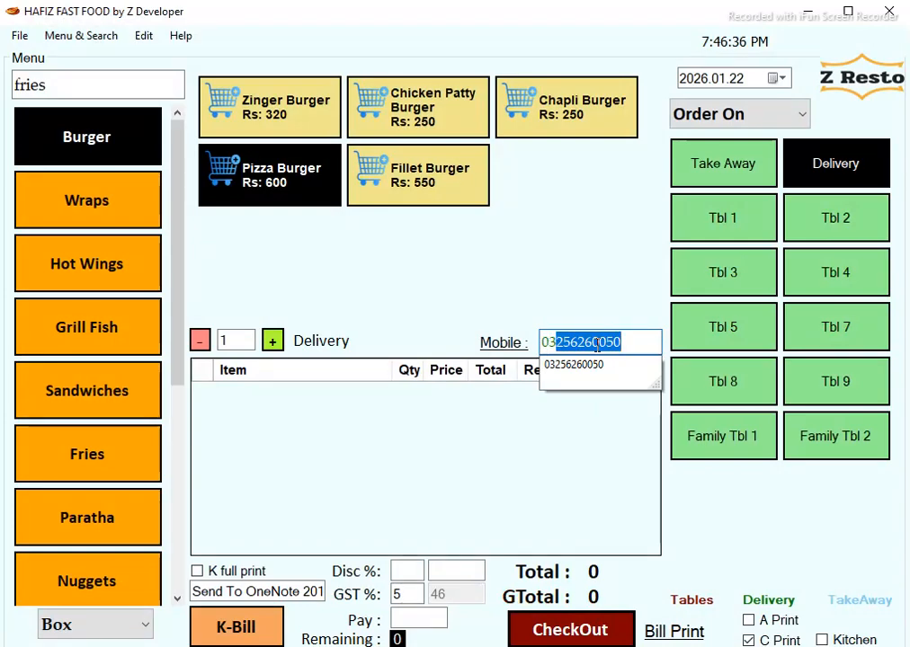
pyautogui.click(270, 106)
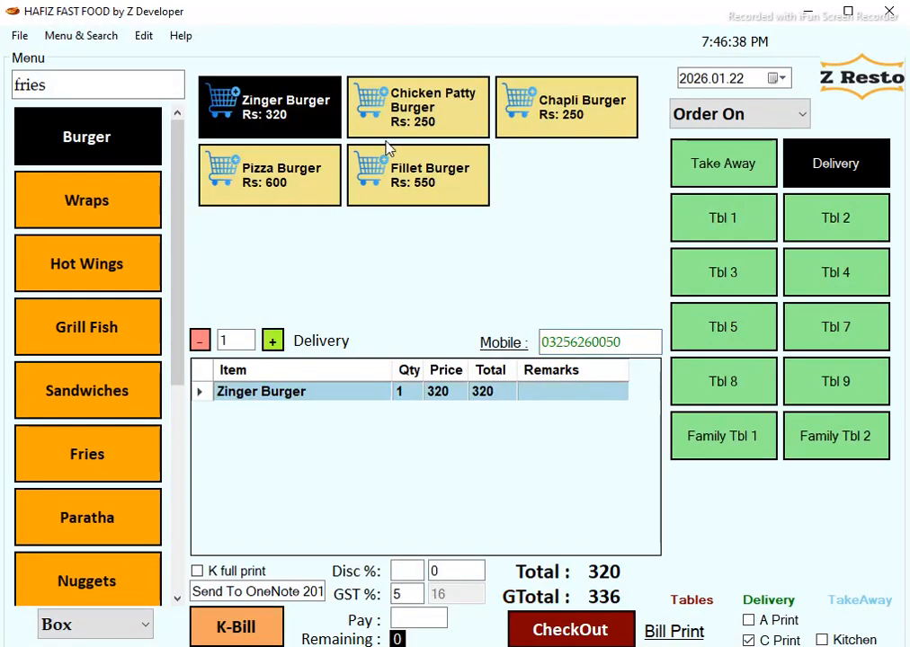
pyautogui.click(389, 152)
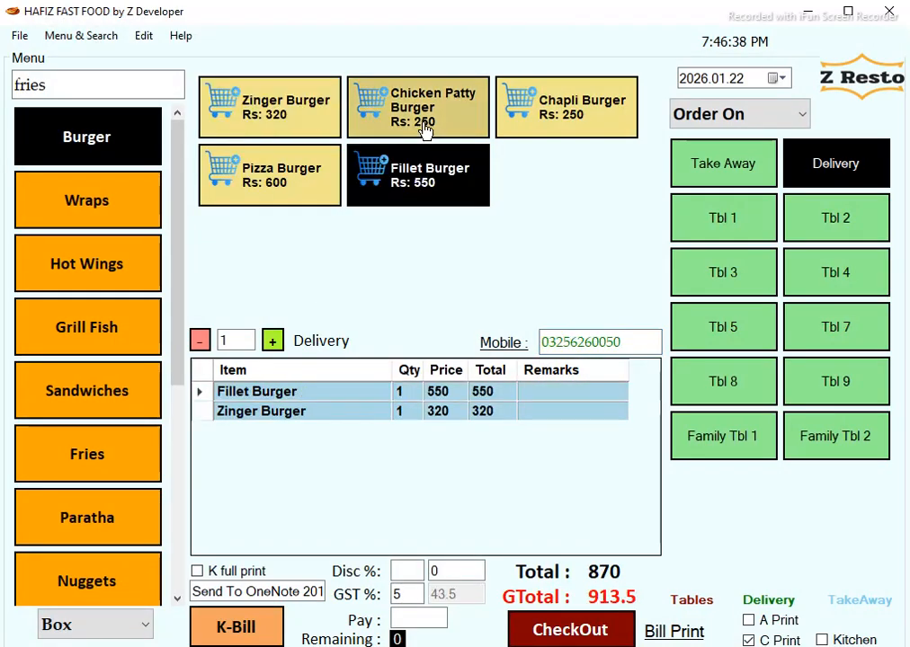
# Check out the 913.5 delivery order and print its bill.
pyautogui.click(582, 629)
pyautogui.click(602, 392)
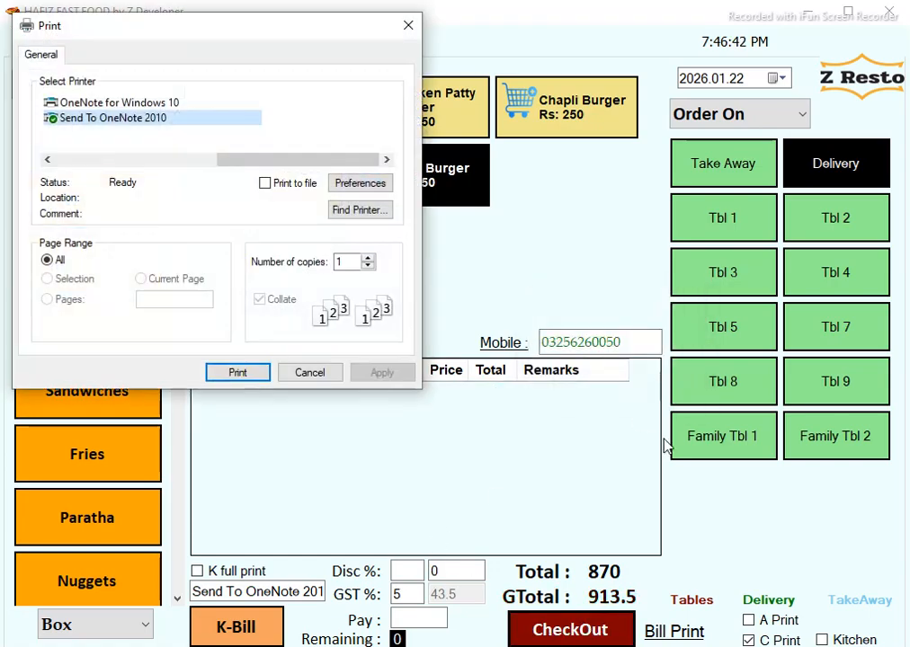
pyautogui.click(238, 374)
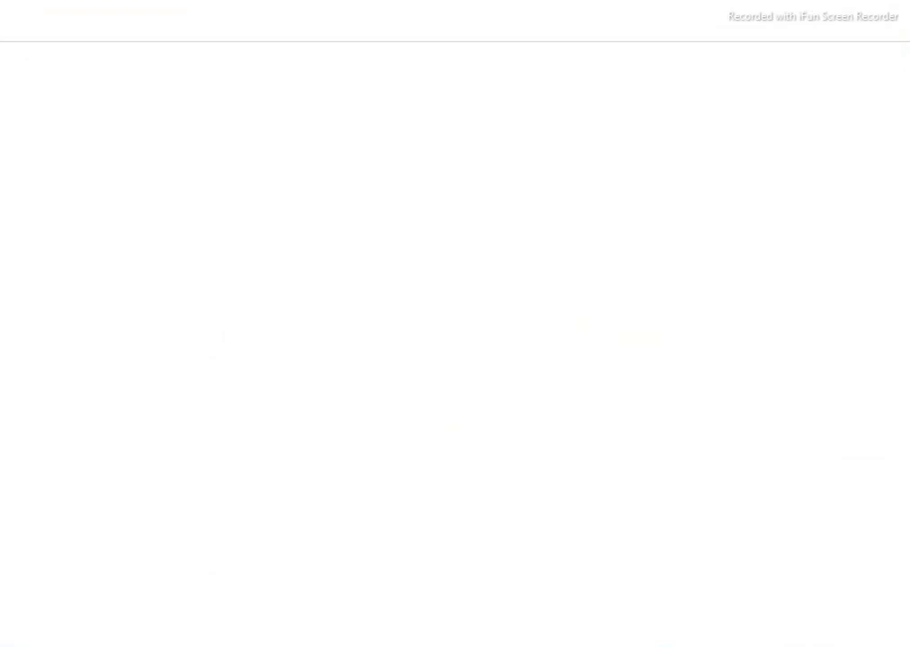
# Review printed bill 71 totalling 913.5, then close OneNote to return to the POS.
pyautogui.moveTo(864, 646)
pyautogui.click(850, 593)
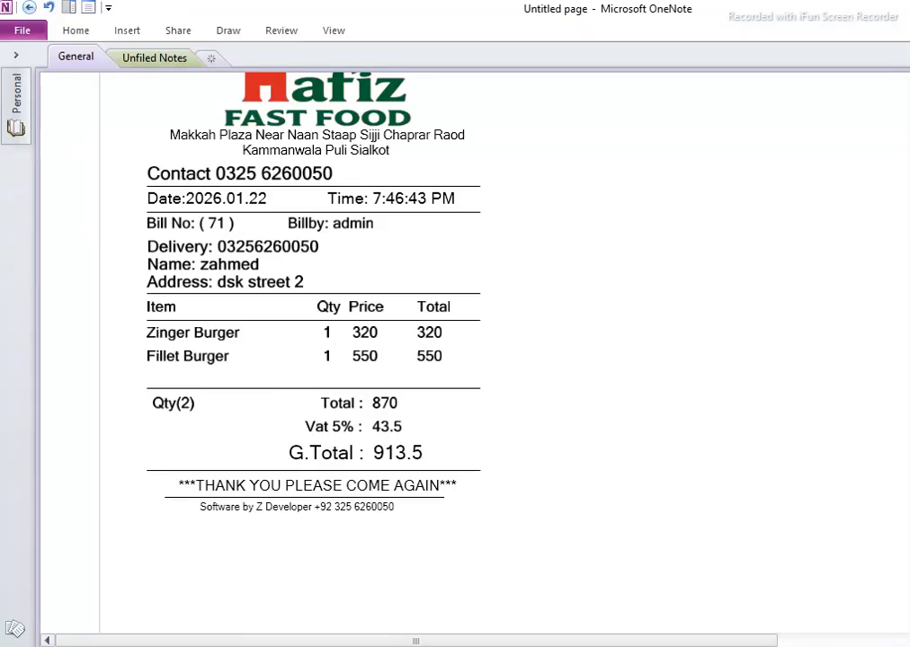
pyautogui.hotkey('alt', 'F4')
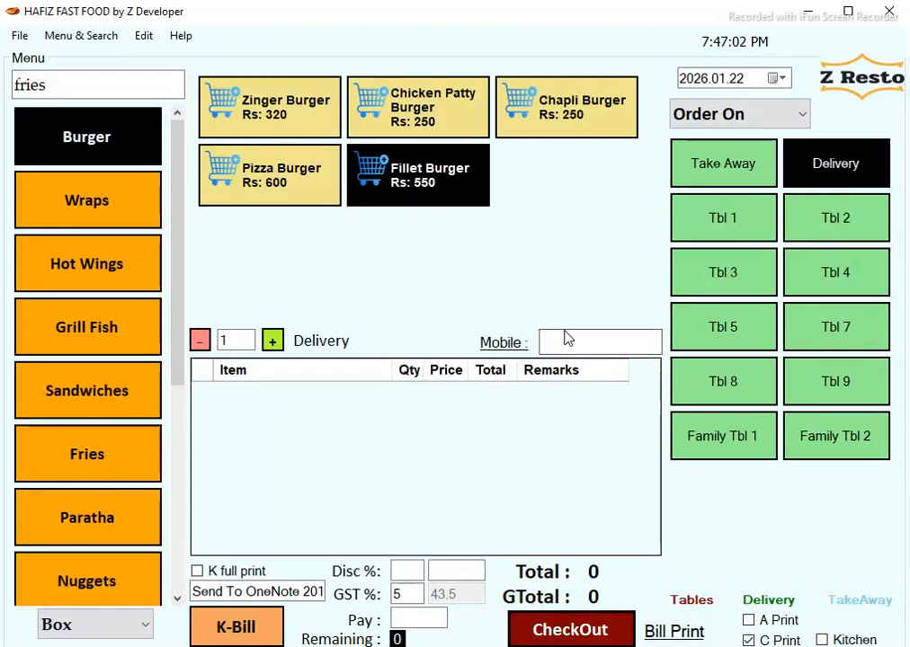
pyautogui.click(501, 343)
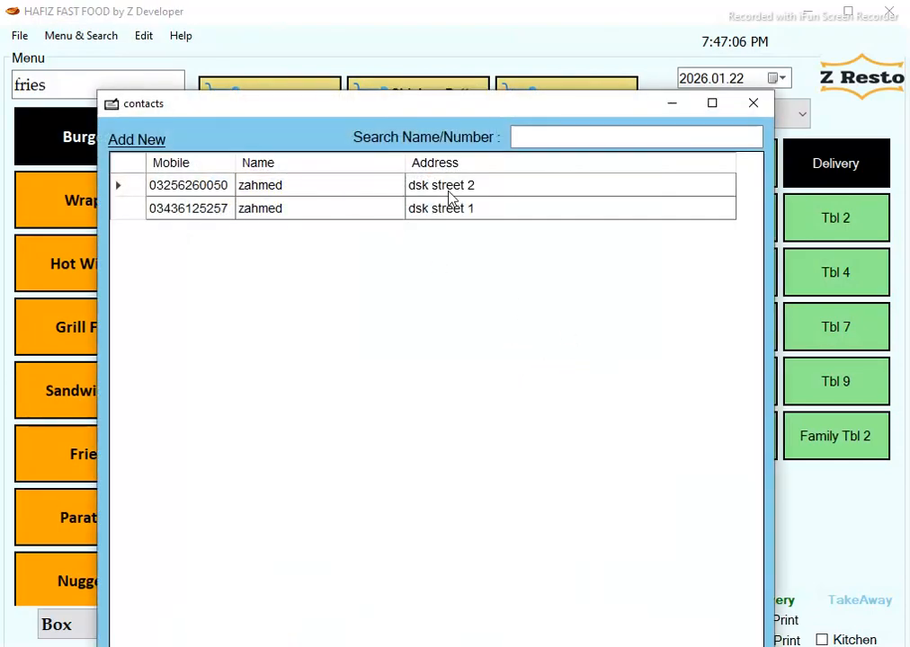
pyautogui.click(374, 189)
pyautogui.click(376, 210)
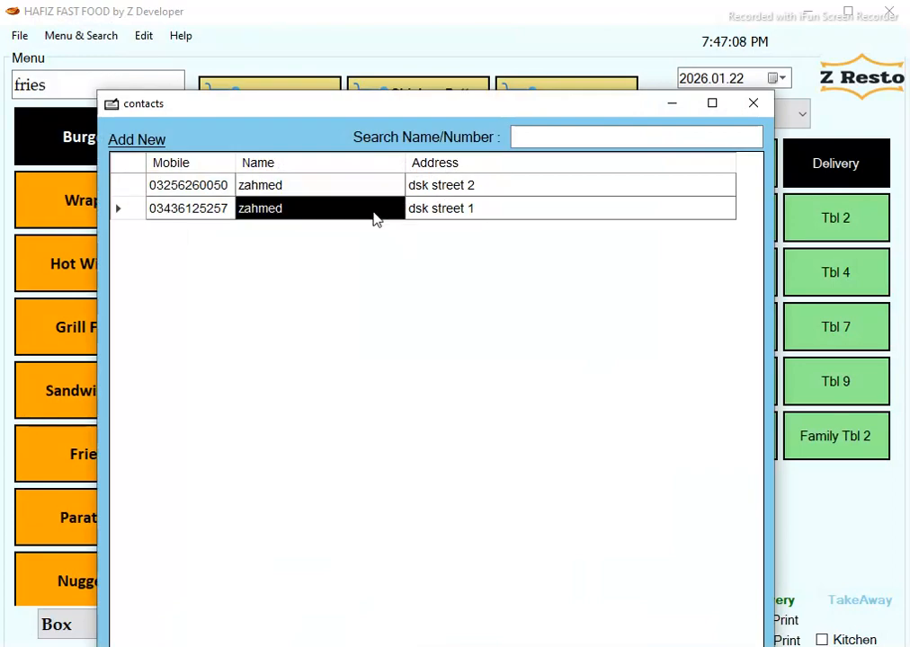
pyautogui.click(348, 187)
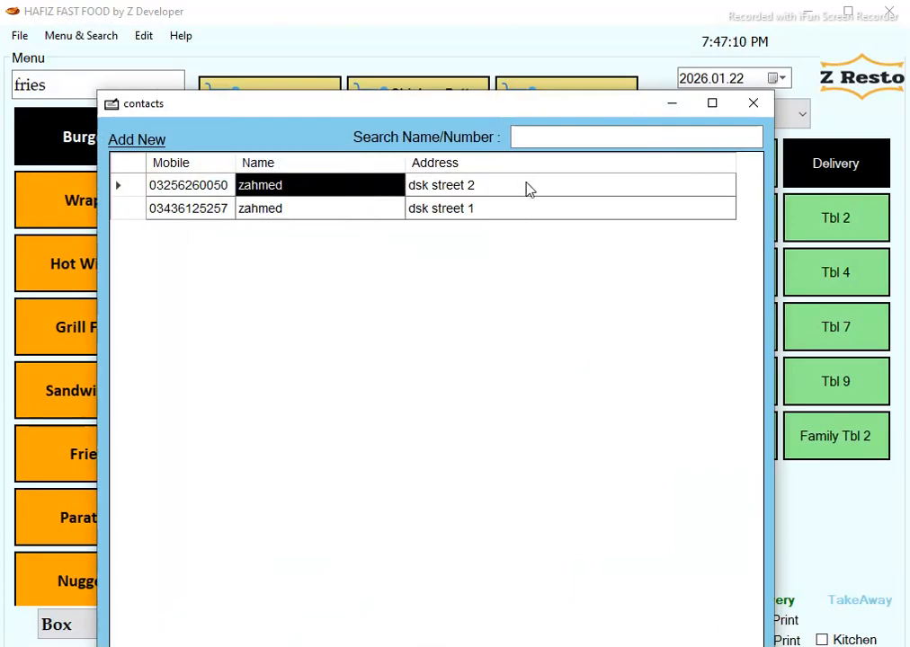
pyautogui.click(529, 187)
pyautogui.click(524, 210)
pyautogui.click(137, 142)
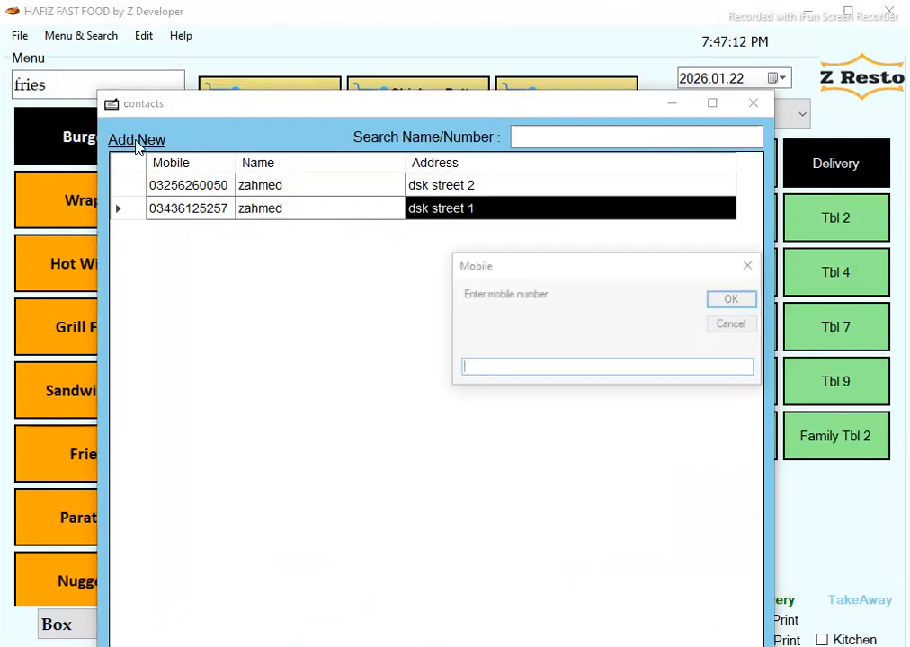
pyautogui.click(731, 325)
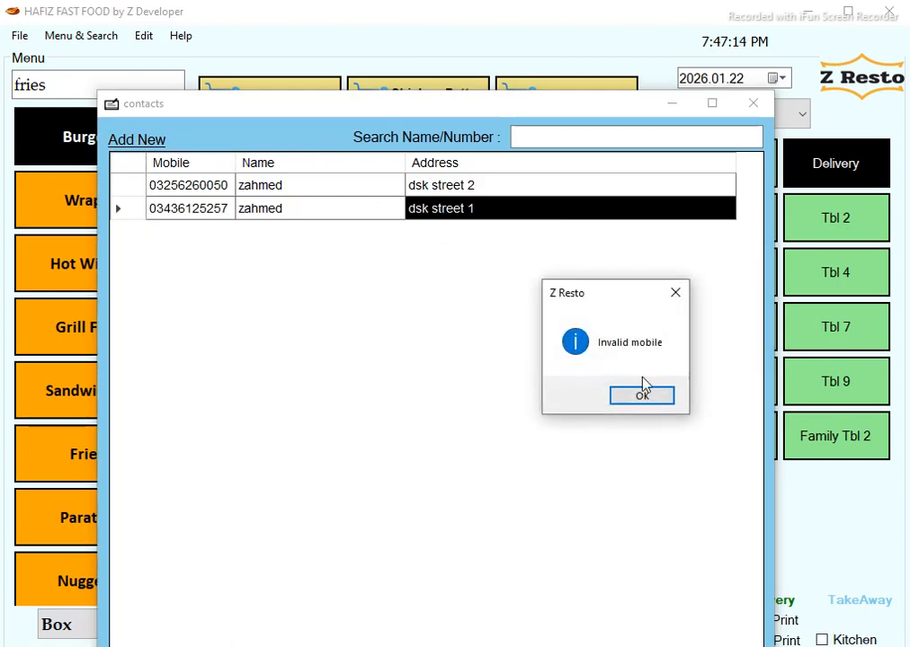
pyautogui.click(665, 397)
pyautogui.click(754, 103)
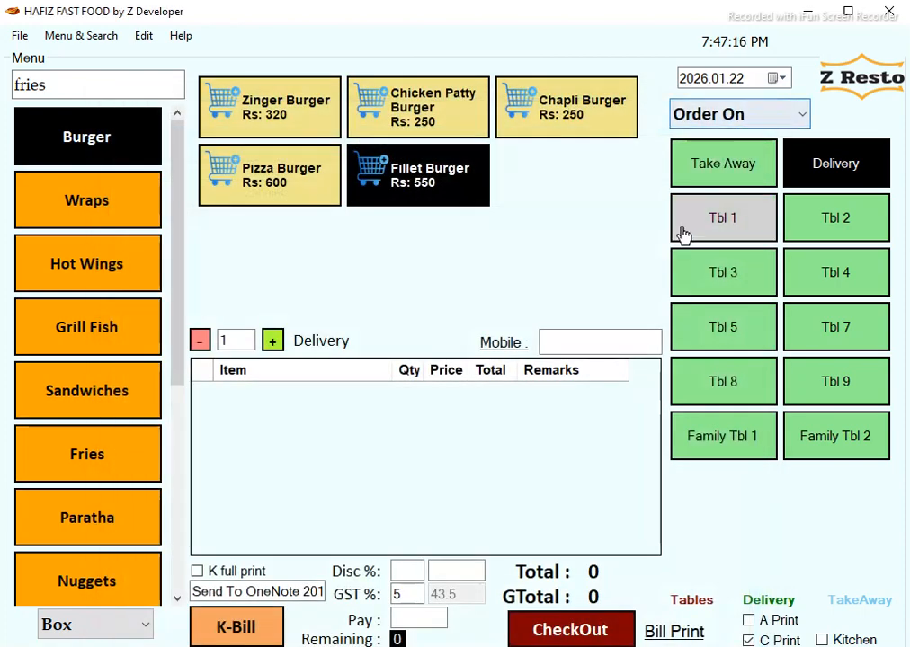
pyautogui.click(714, 119)
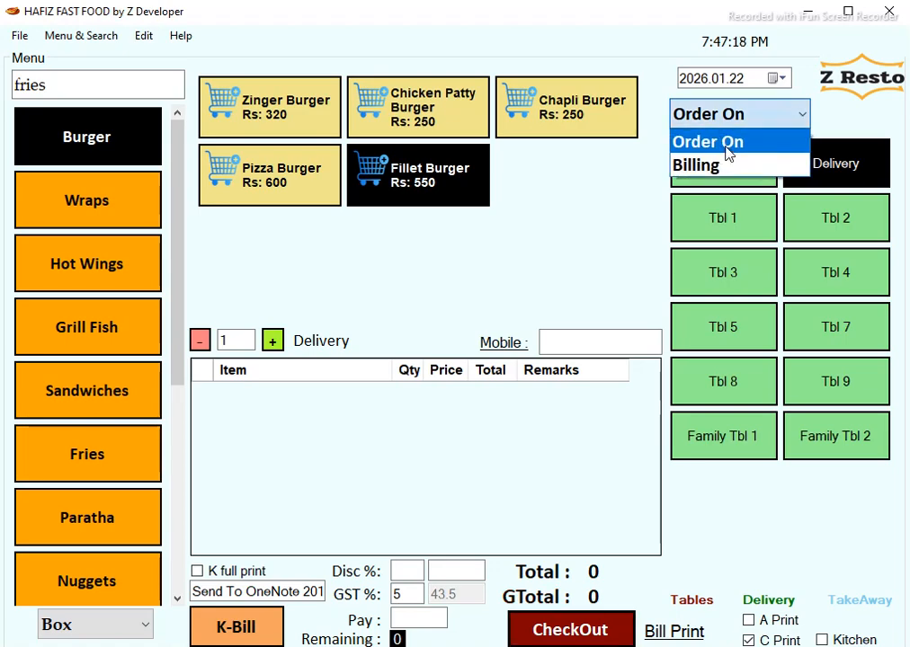
pyautogui.click(734, 167)
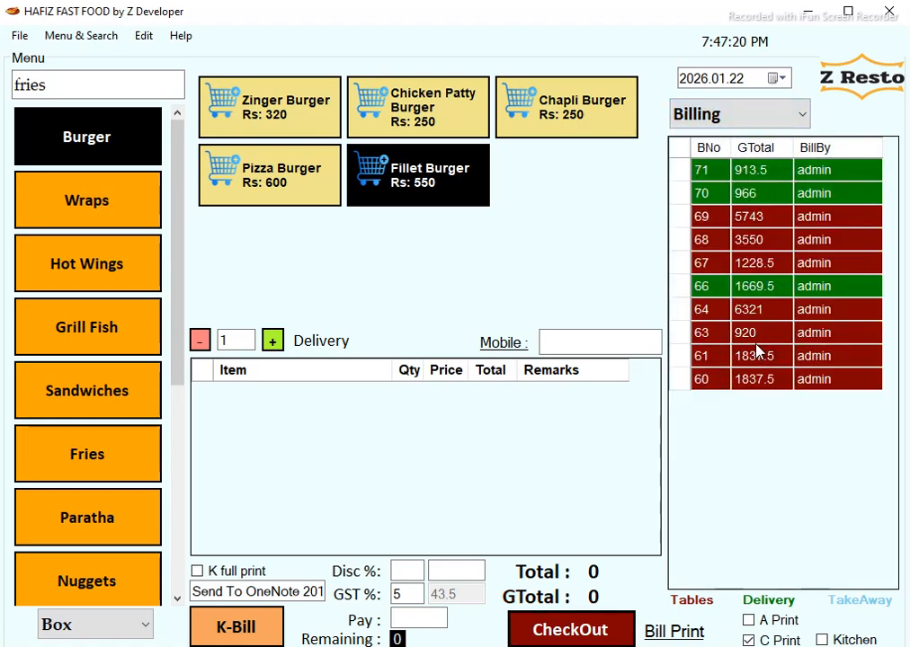
pyautogui.doubleClick(765, 173)
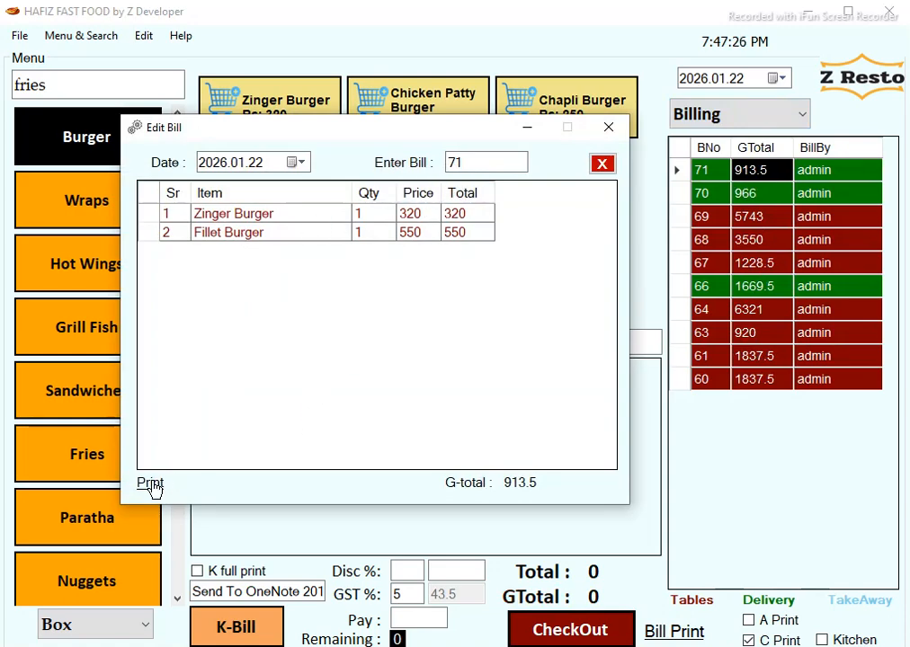
pyautogui.click(609, 128)
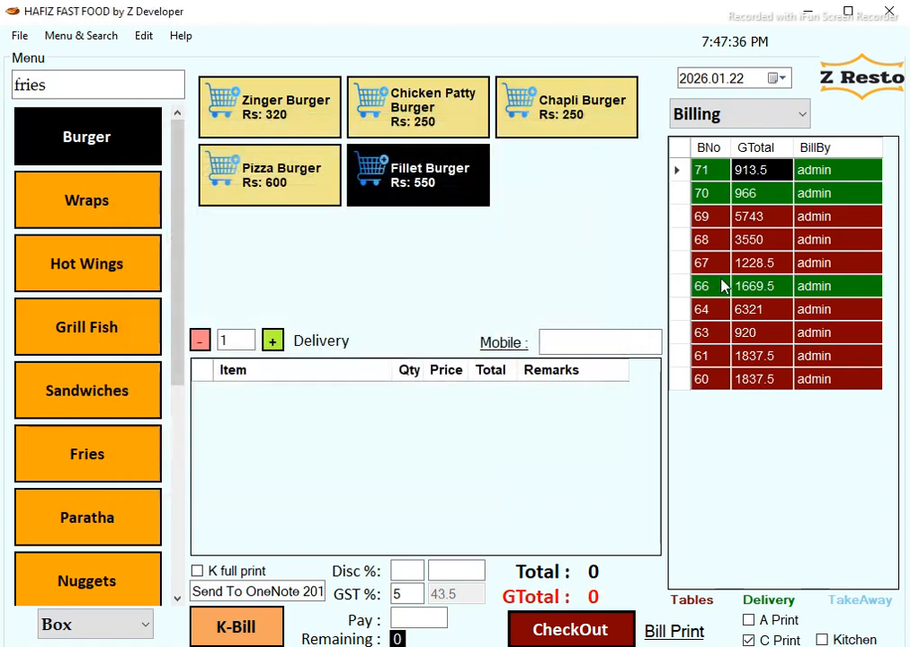
pyautogui.click(742, 82)
pyautogui.press('Down')
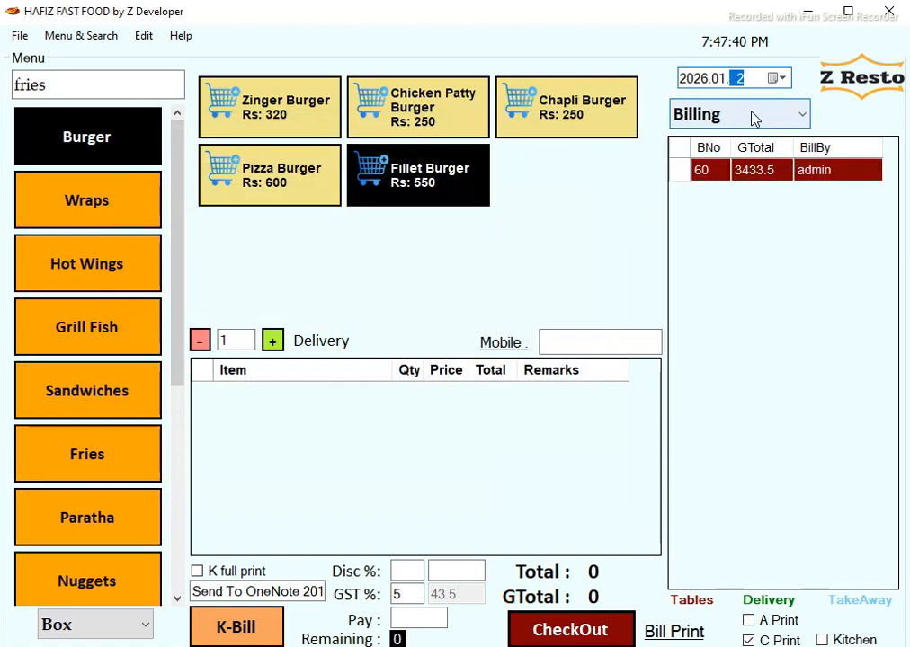
pyautogui.press('Up')
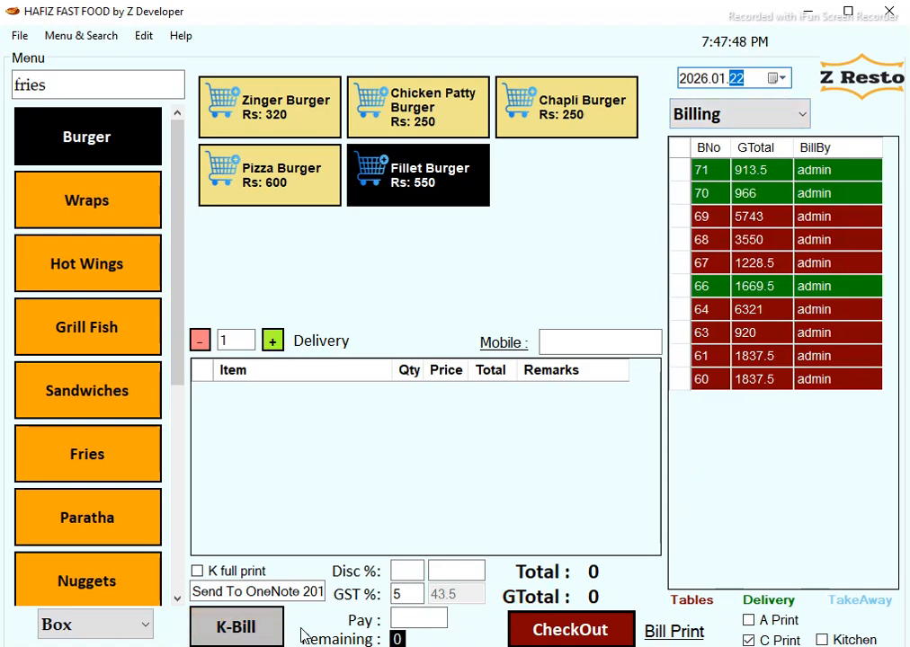
# Enable Kitchen printing and add one Zinger Burger and one Pizza Burger, grand total 966.
pyautogui.click(821, 639)
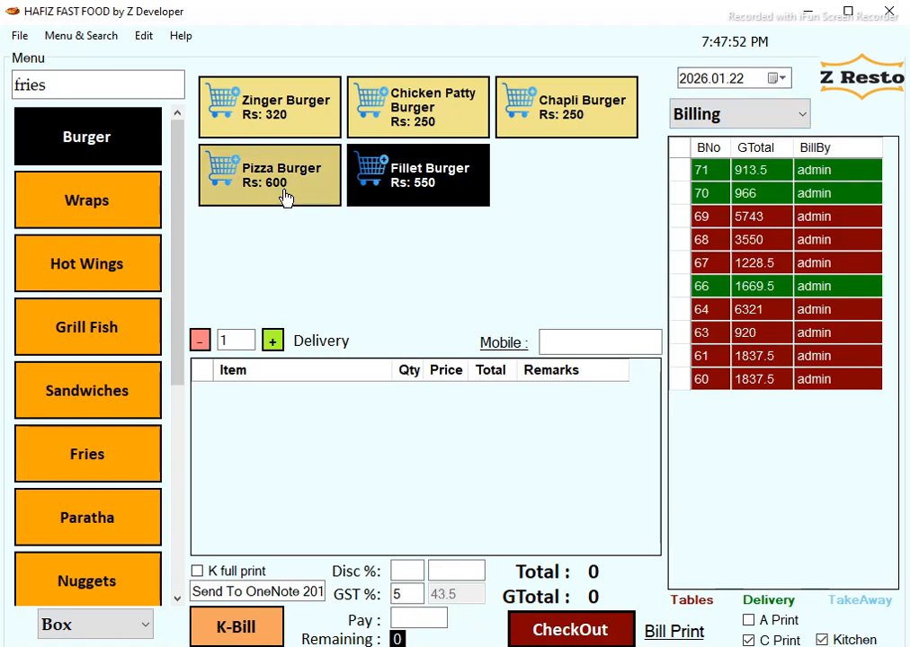
pyautogui.click(120, 153)
pyautogui.click(274, 124)
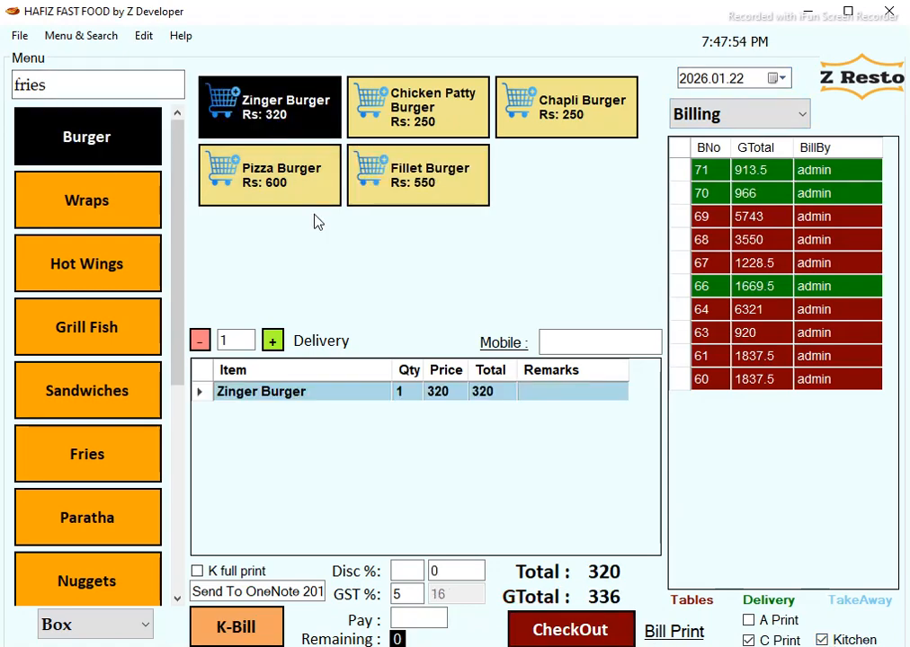
pyautogui.click(297, 183)
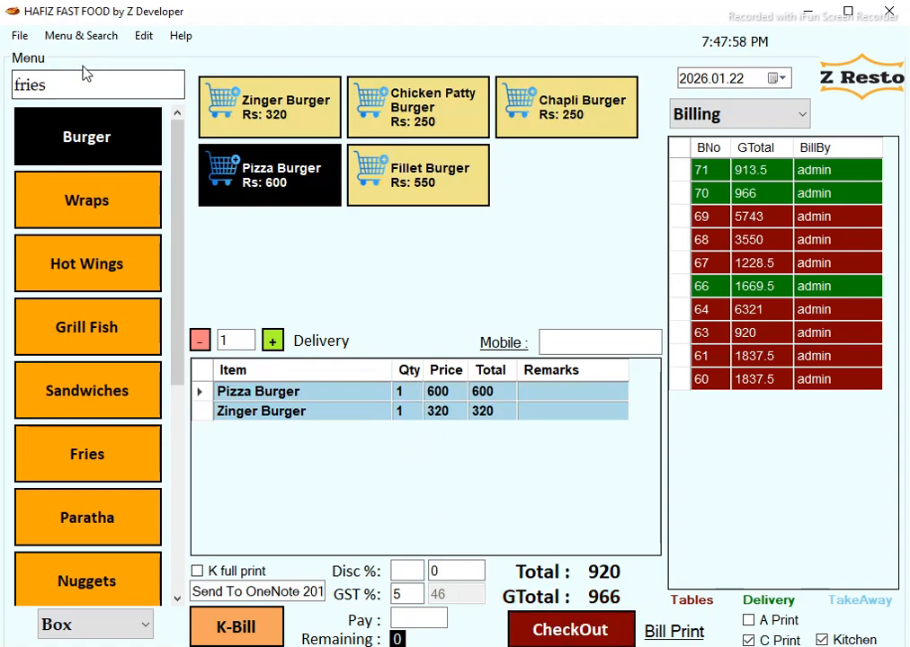
pyautogui.click(81, 37)
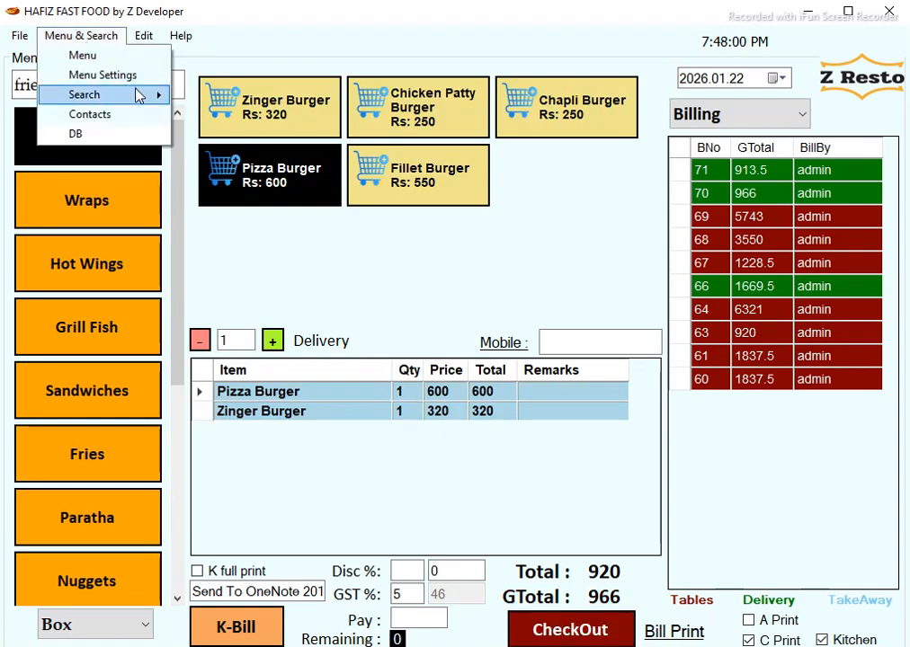
# Open the All Sale report for 2026.01.22 and reposition its window.
pyautogui.moveTo(142, 94)
pyautogui.click(223, 99)
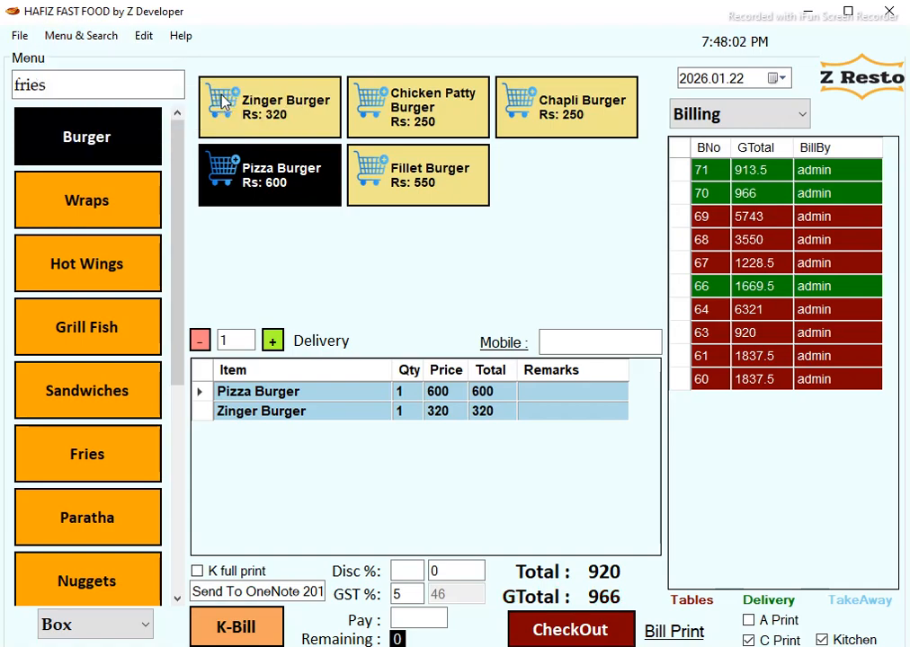
pyautogui.moveTo(433, 119); pyautogui.dragTo(330, 44)
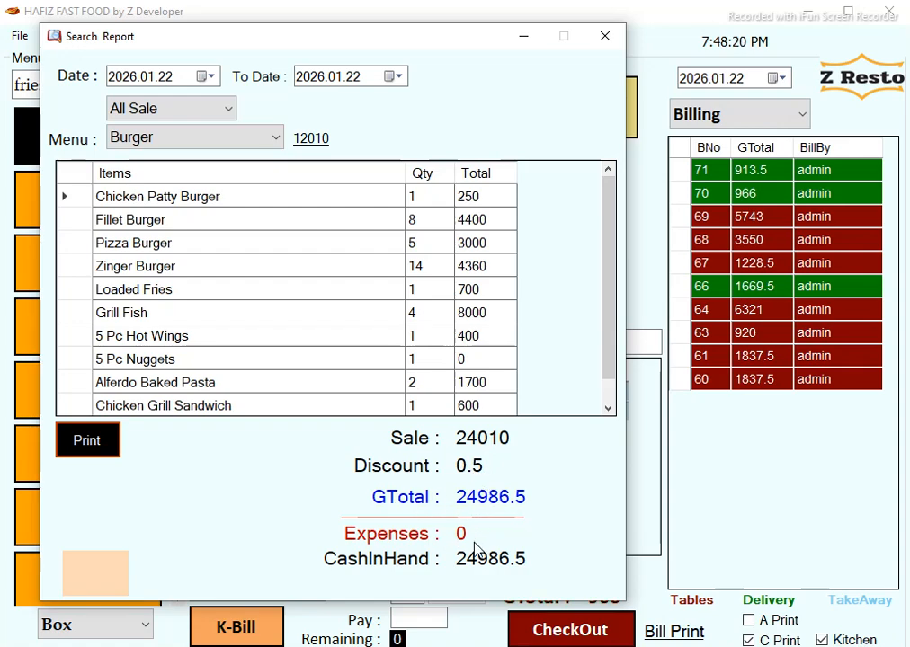
pyautogui.click(199, 117)
pyautogui.click(186, 134)
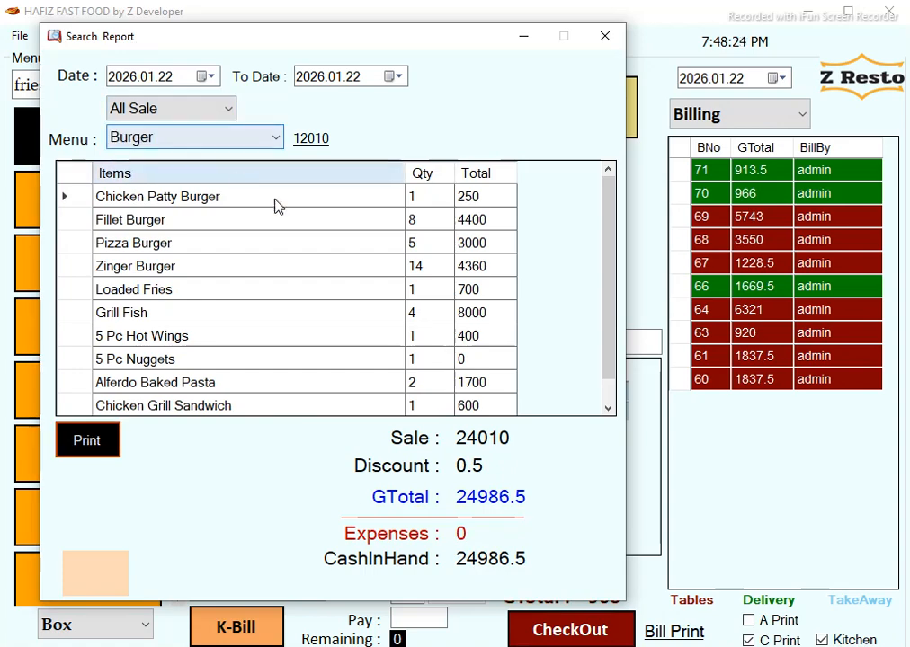
# Filter the report by Burger, Fries, Grill Fish, Hot Wings and Nuggets in turn.
pyautogui.click(225, 138)
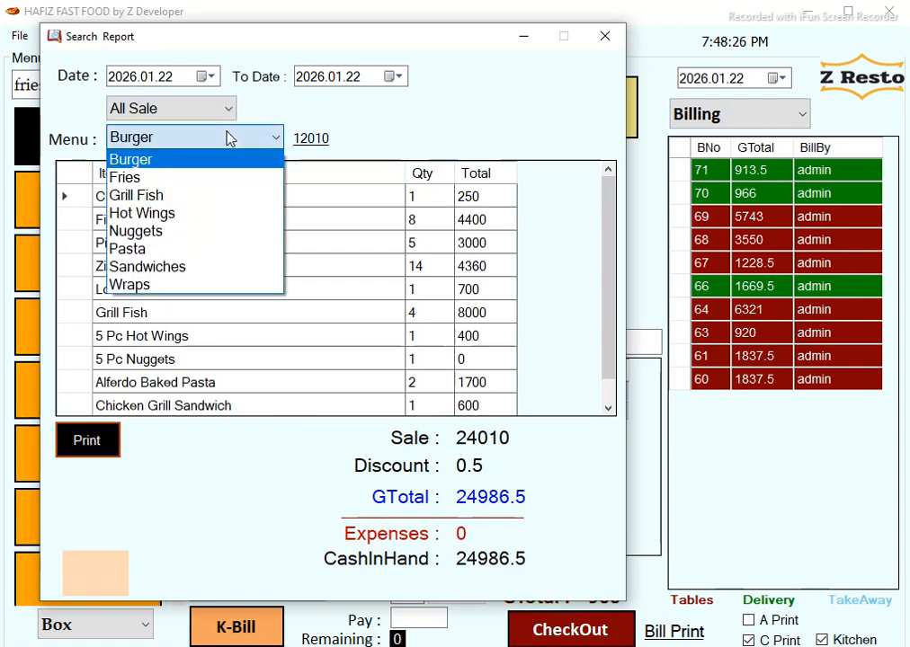
pyautogui.click(225, 160)
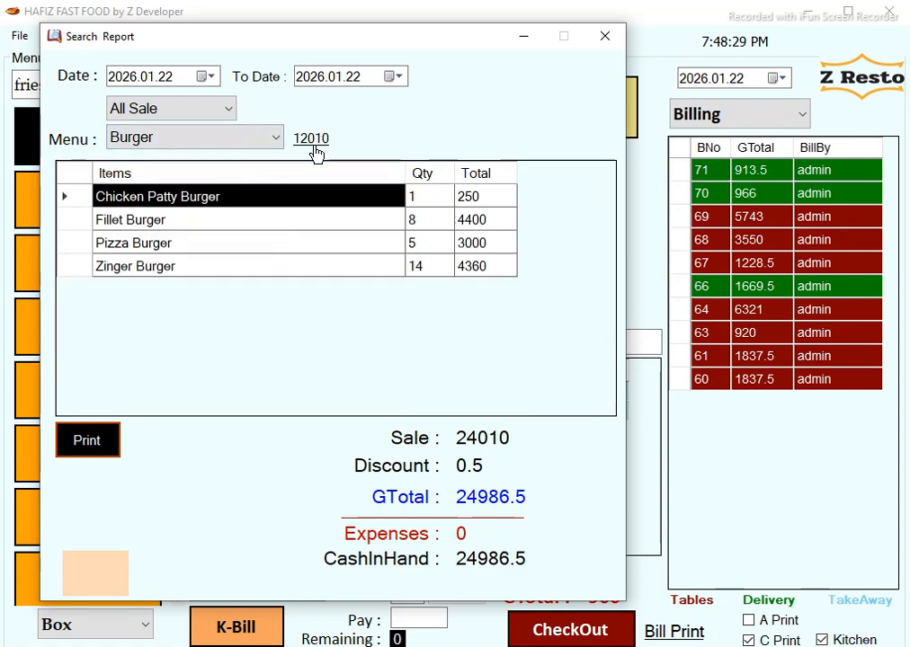
pyautogui.click(260, 143)
pyautogui.click(221, 178)
pyautogui.click(265, 142)
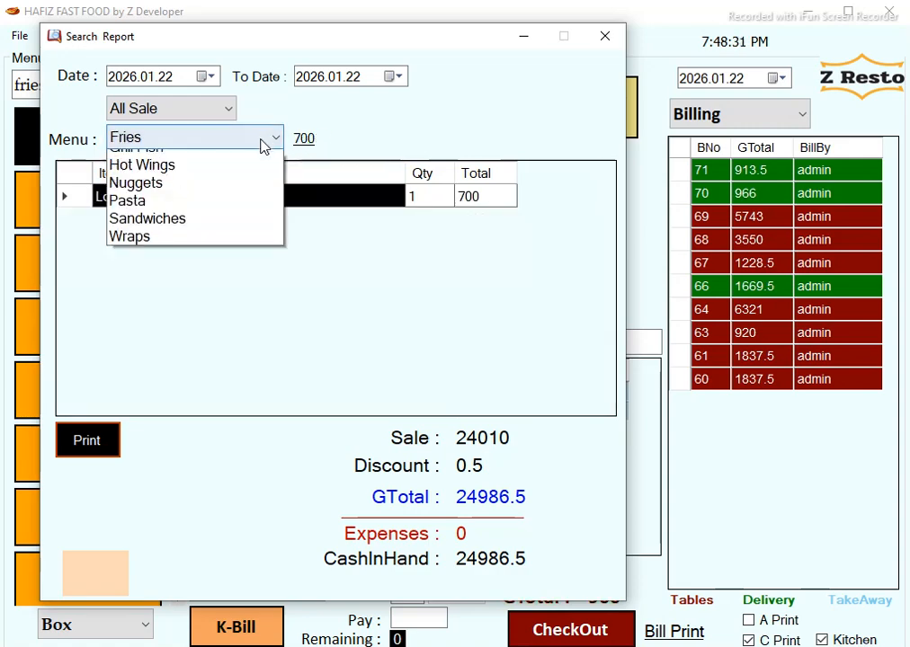
pyautogui.click(232, 197)
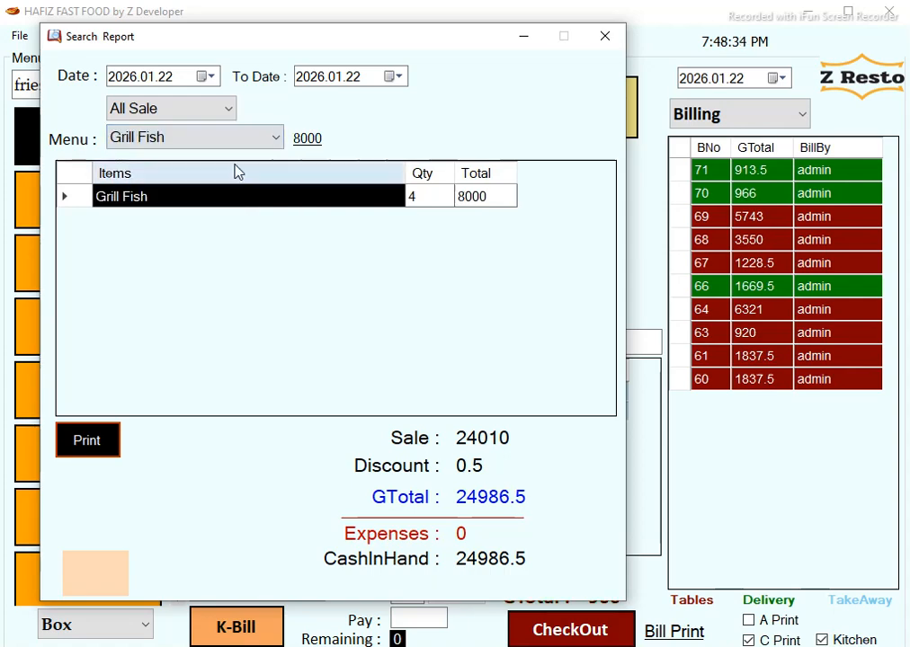
pyautogui.click(248, 143)
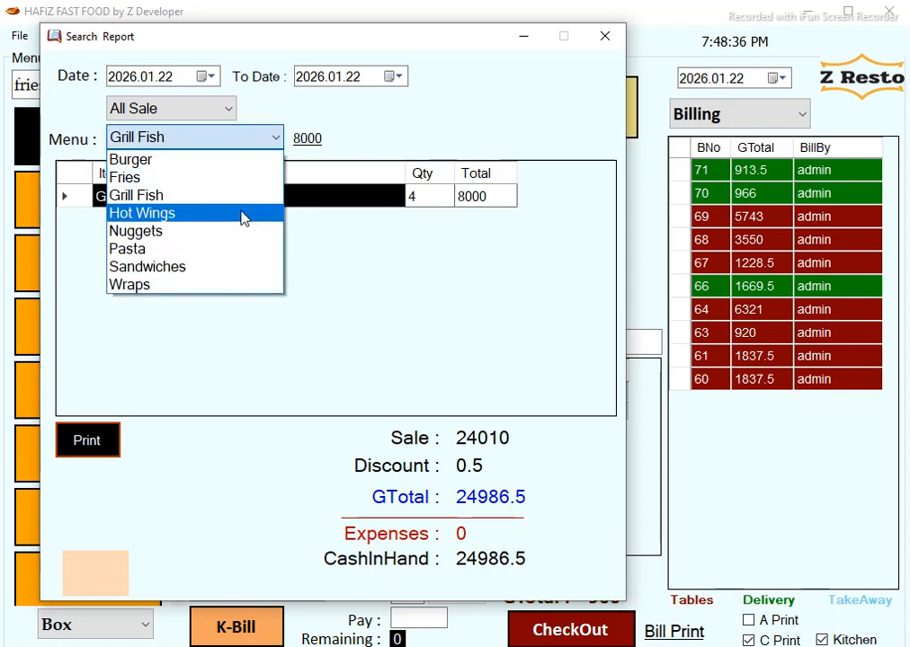
pyautogui.click(243, 216)
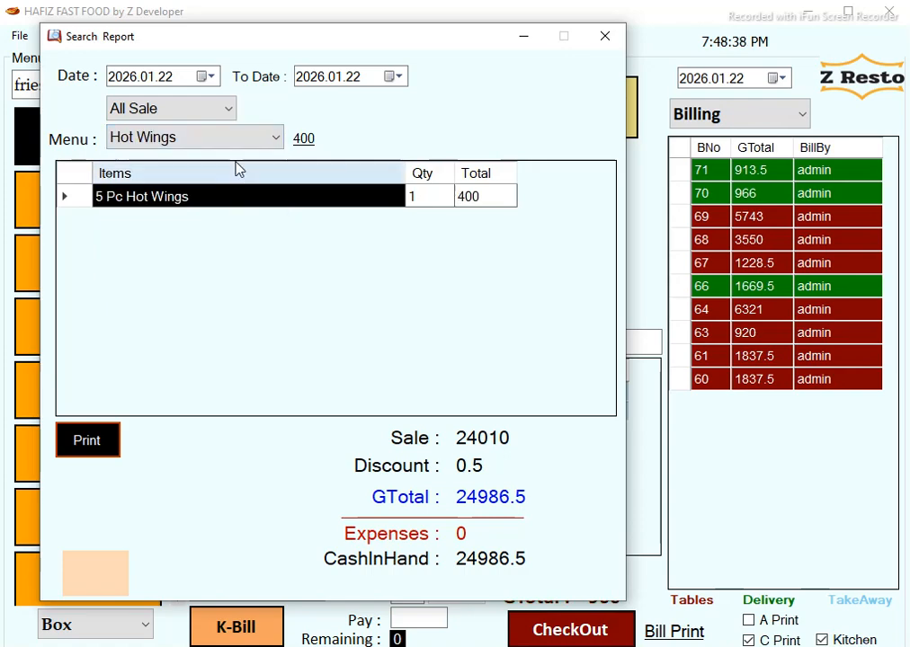
pyautogui.click(248, 144)
pyautogui.click(216, 231)
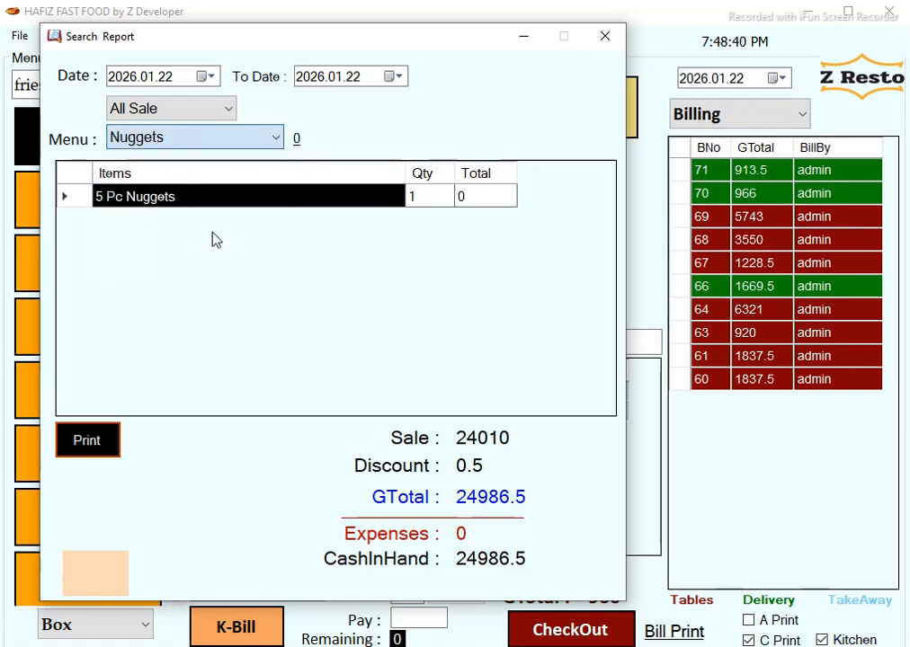
# Return to Burger and open its detailed report: 28 items, G Total 12,640.00.
pyautogui.click(240, 144)
pyautogui.click(232, 166)
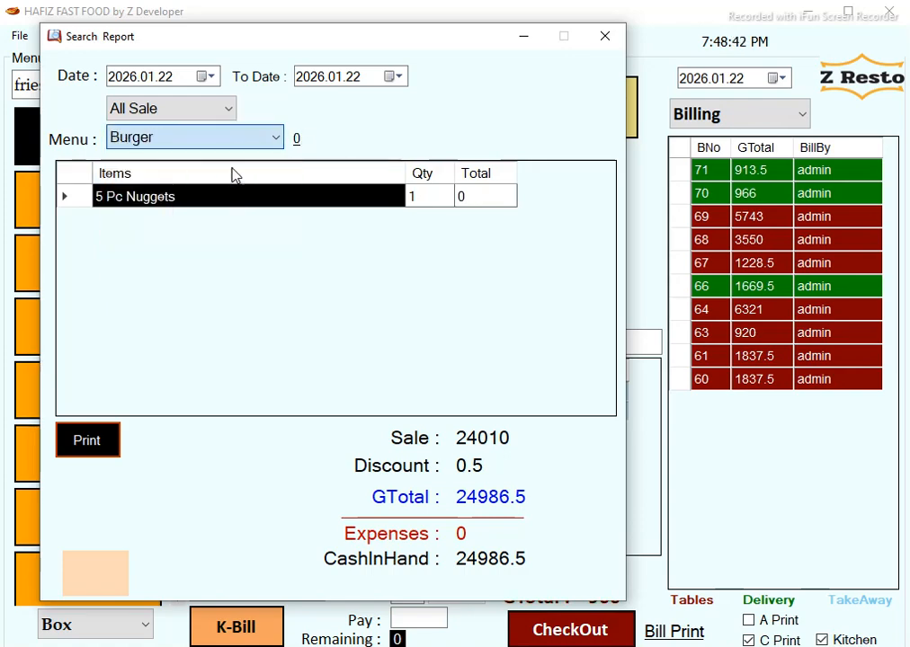
pyautogui.click(312, 140)
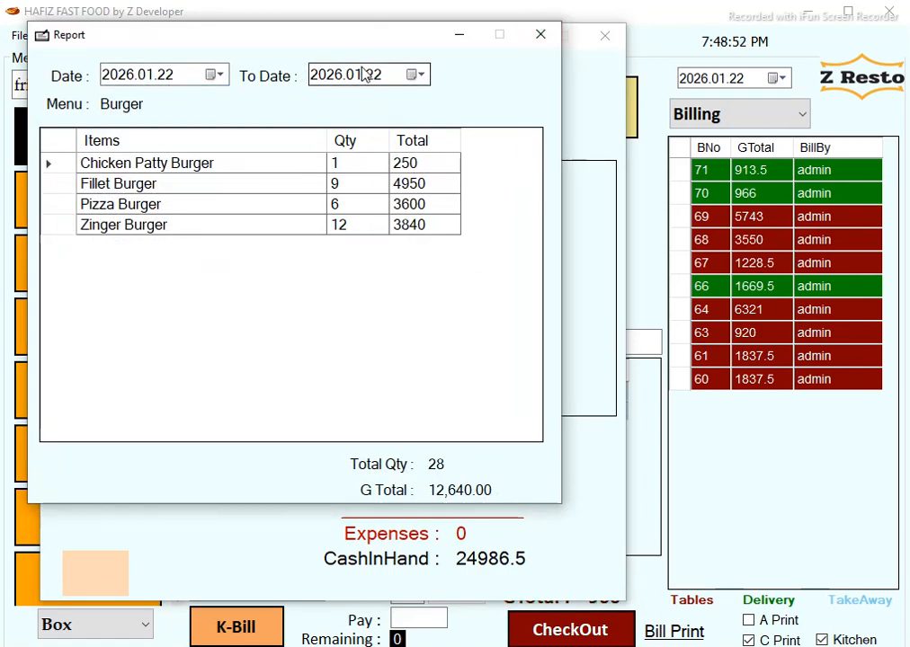
# Change the report start year to 2025, closing the detailed Burger report.
pyautogui.click(120, 77)
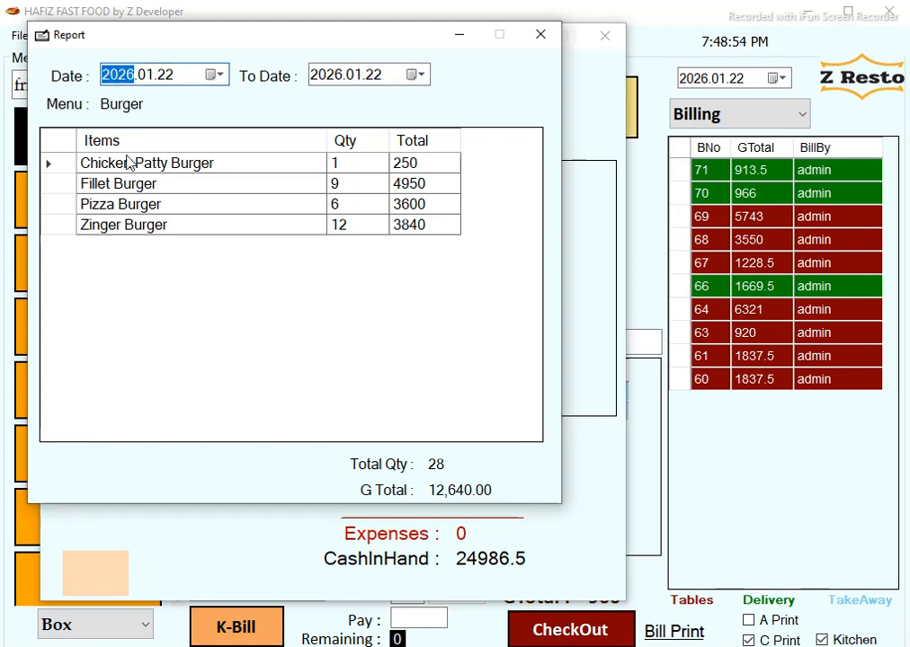
pyautogui.write('2025')
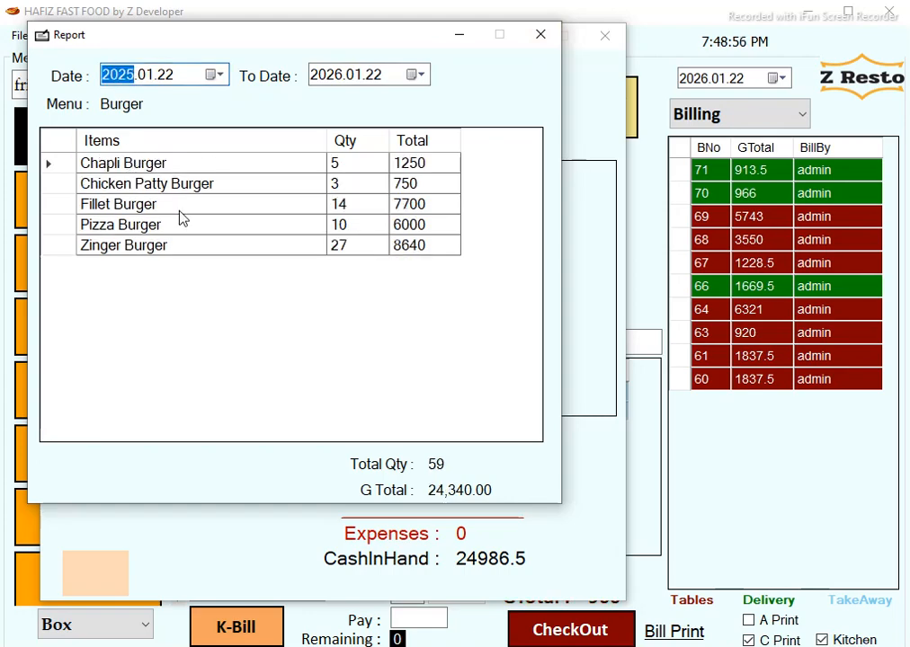
pyautogui.click(540, 34)
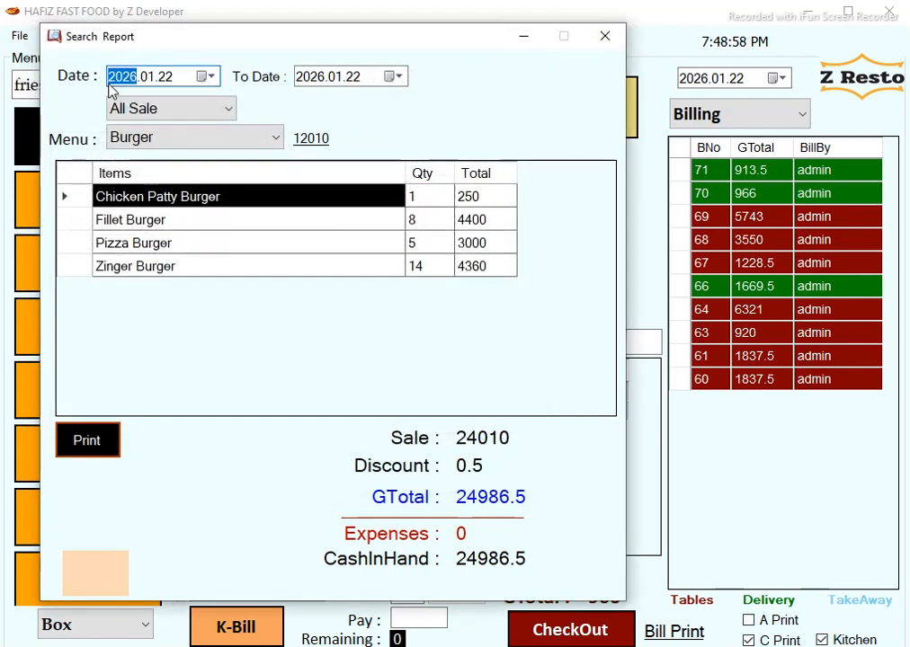
pyautogui.write('2025')
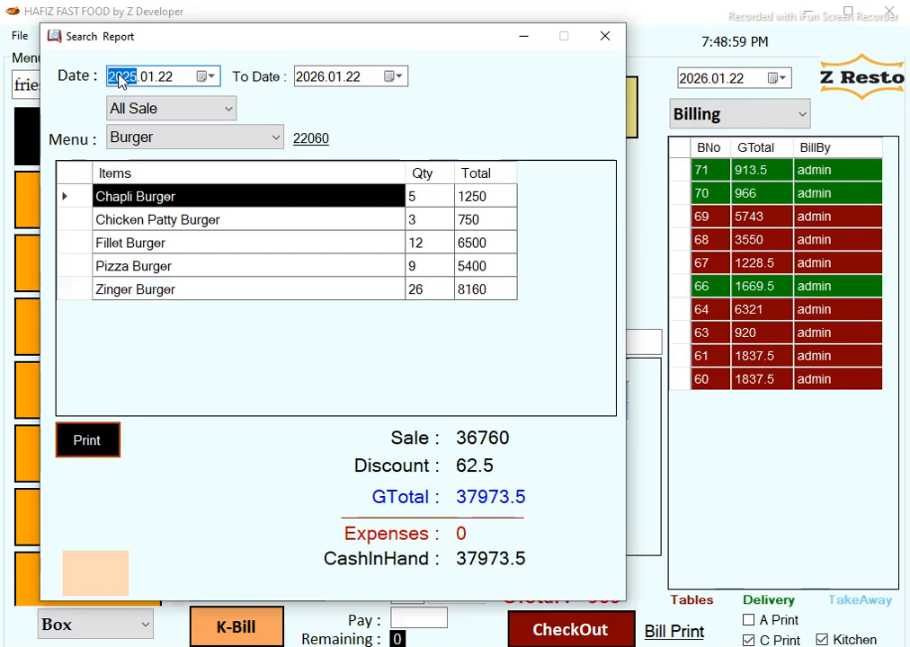
# Preview the Billwise and Expenses report types.
pyautogui.click(224, 104)
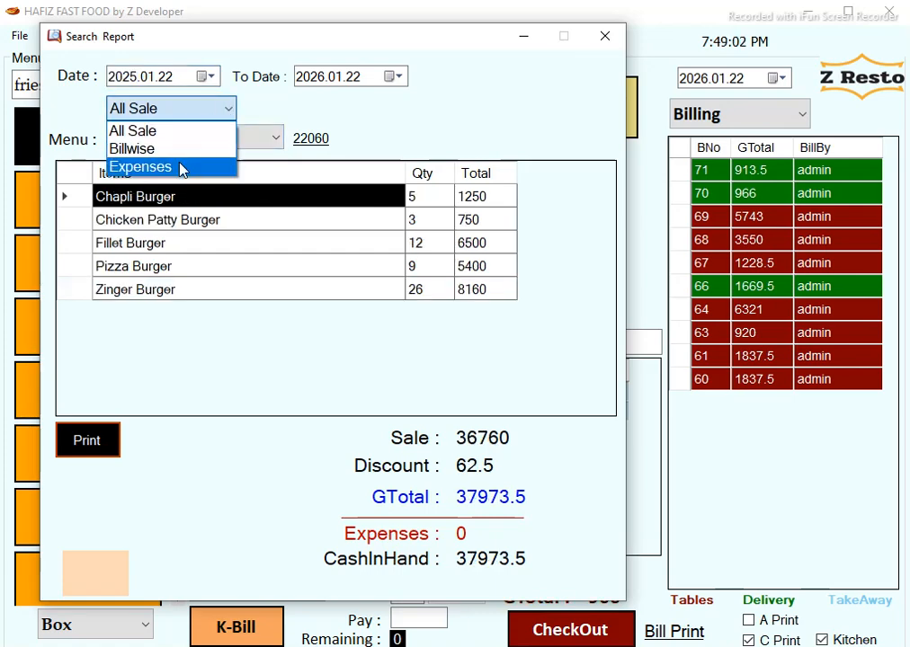
pyautogui.click(186, 149)
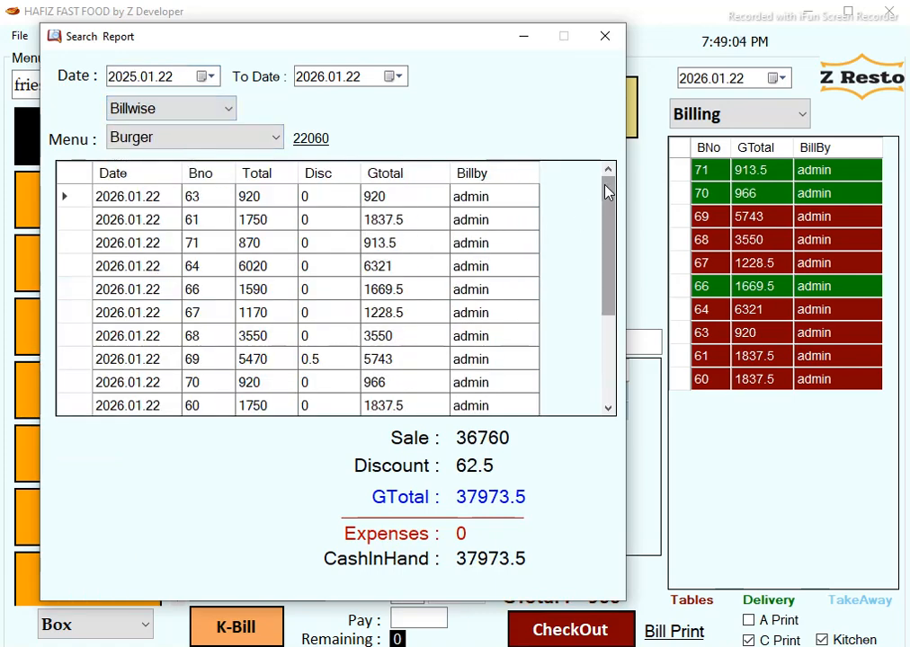
pyautogui.moveTo(605, 187); pyautogui.dragTo(607, 292)
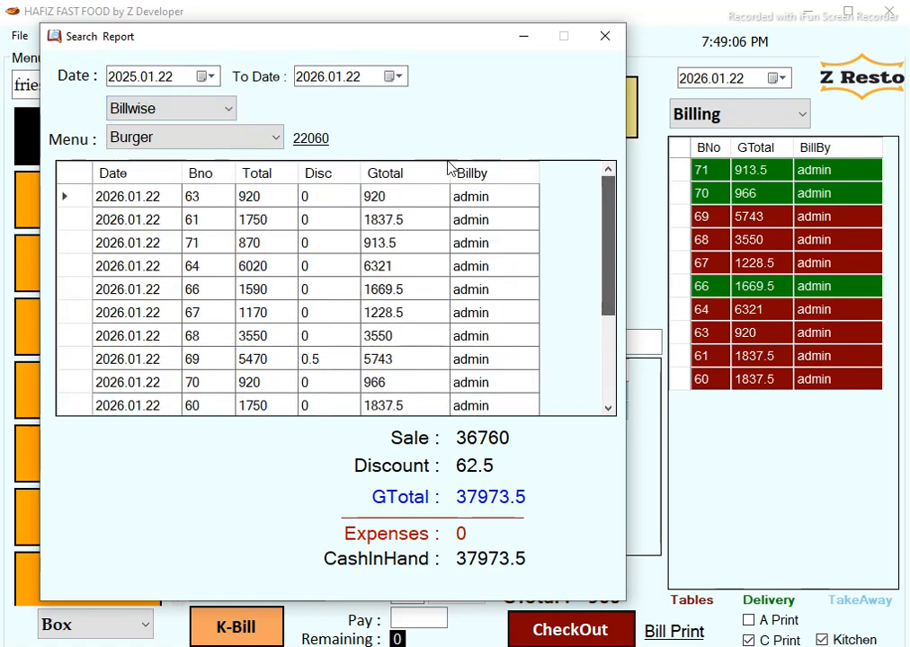
pyautogui.click(198, 112)
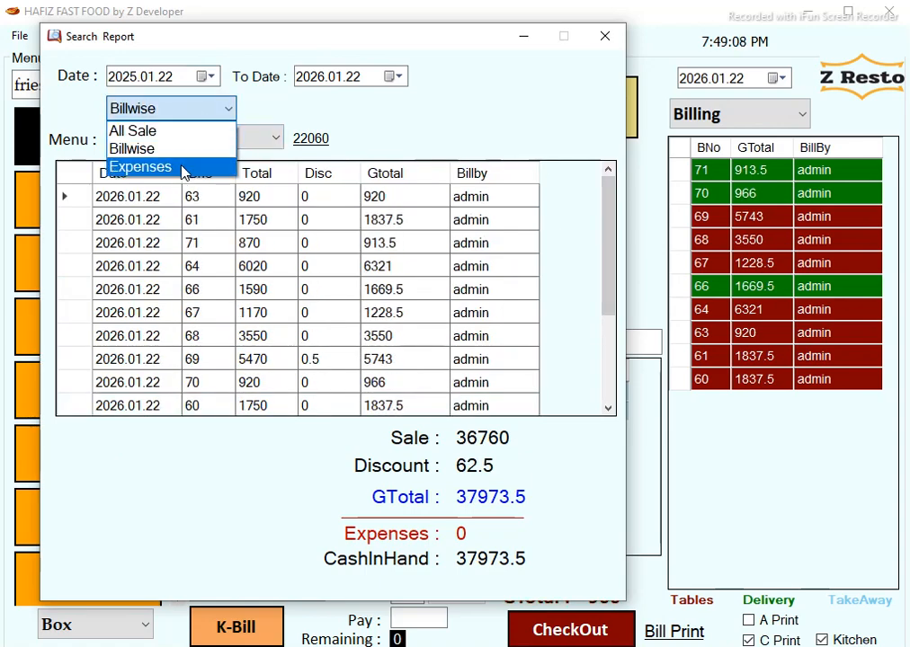
pyautogui.click(184, 172)
# Print the All Sale report for 2025.01.22 to 2026.01.22.
pyautogui.click(188, 112)
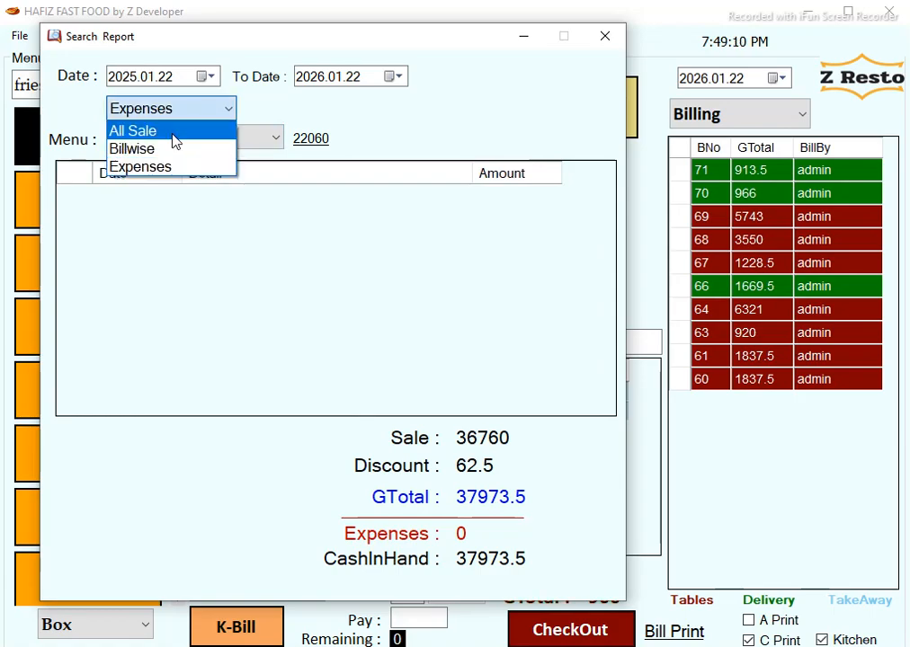
pyautogui.click(175, 132)
pyautogui.click(93, 440)
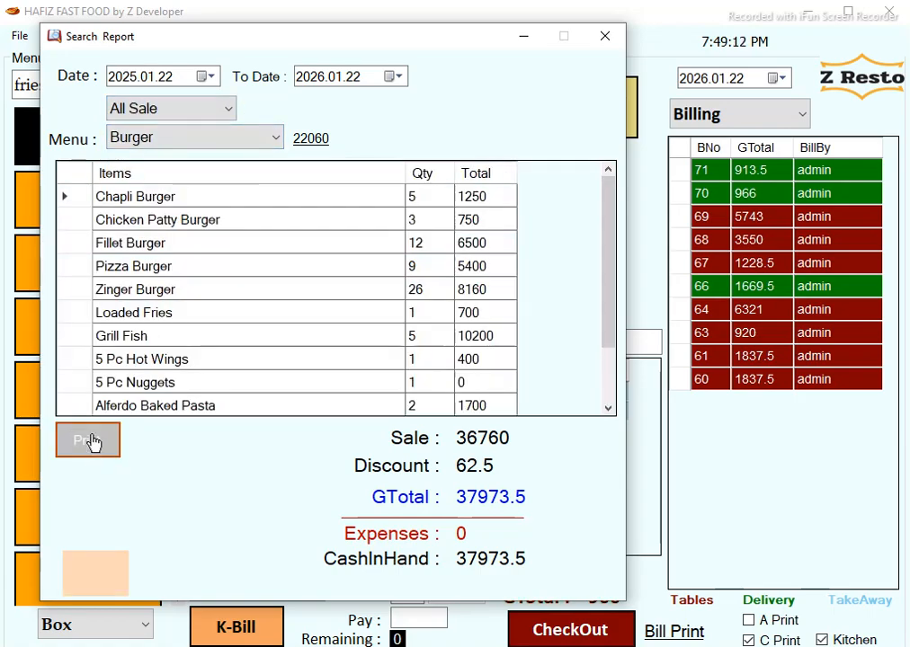
pyautogui.click(283, 397)
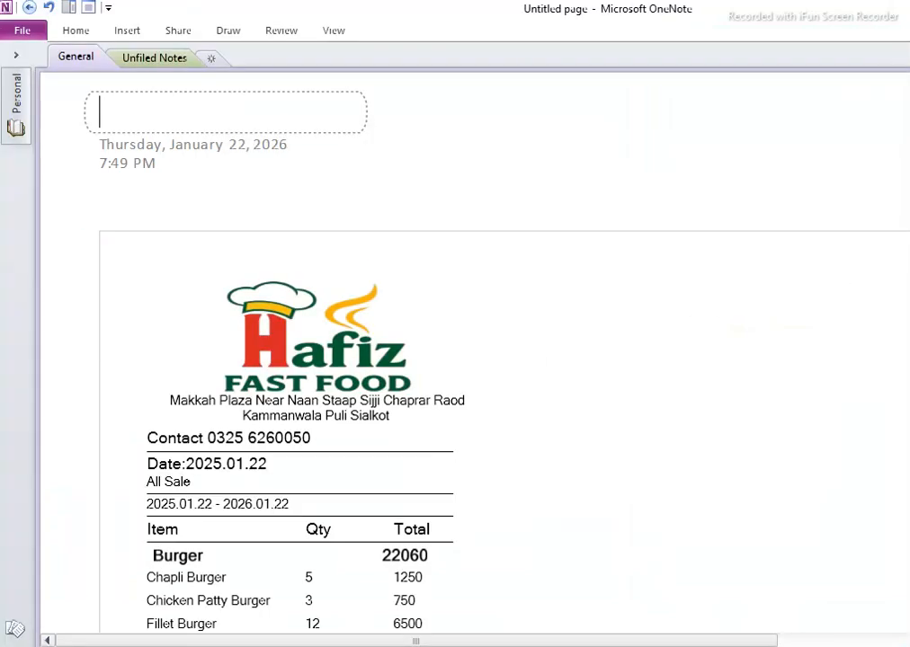
# Scroll through the printed All Sale report in OneNote, then switch back to the POS.
pyautogui.scroll(-3, 474, 353)
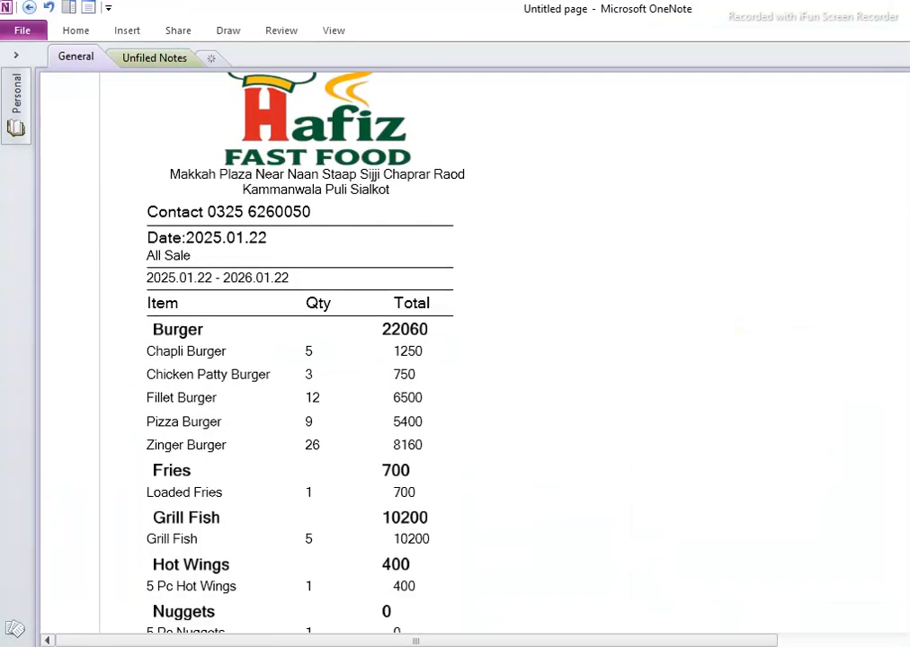
pyautogui.scroll(-1, 475, 353)
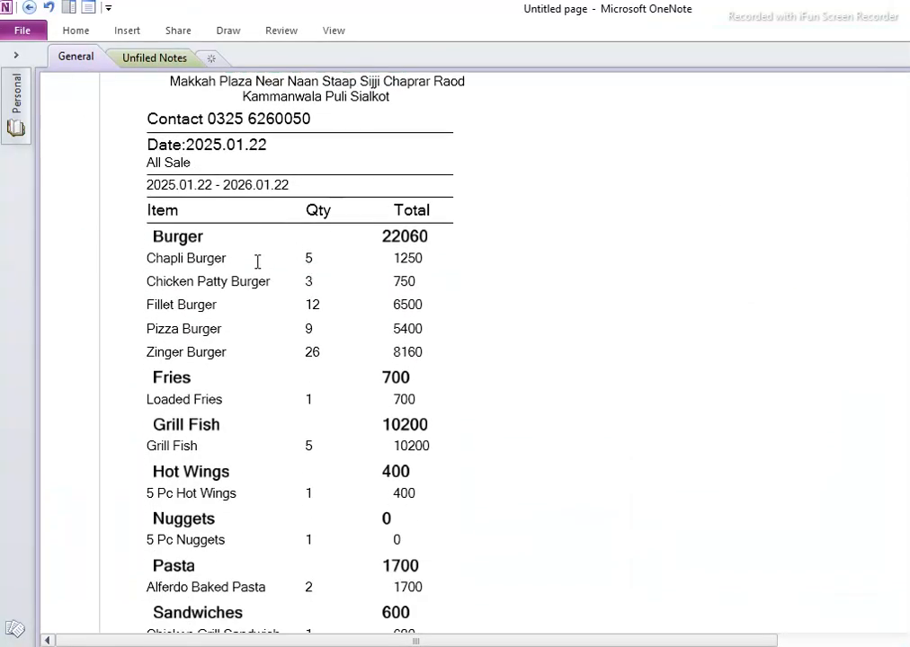
pyautogui.scroll(-1, 257, 262)
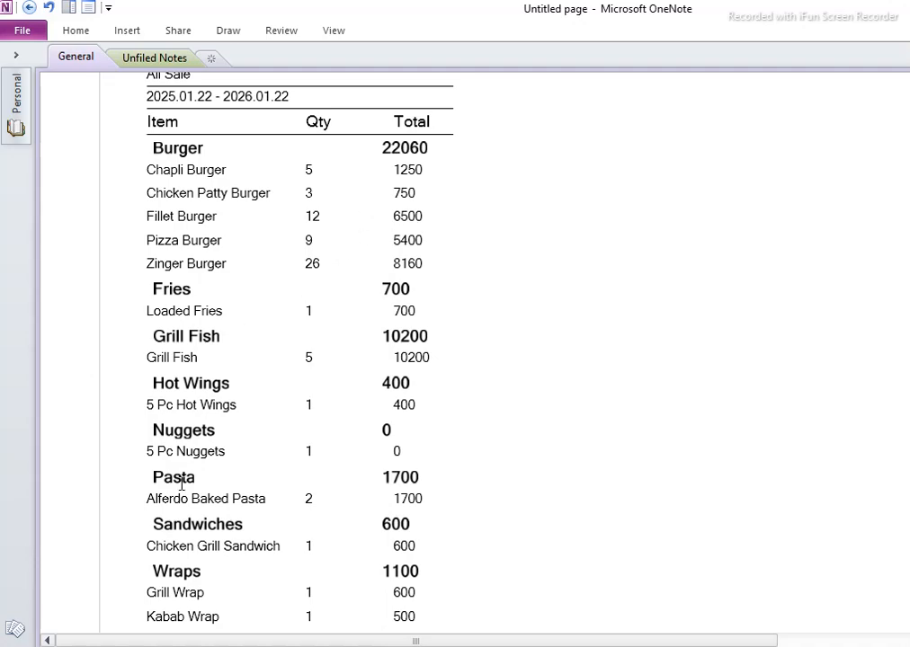
pyautogui.scroll(-2, 255, 410)
pyautogui.scroll(4, 392, 323)
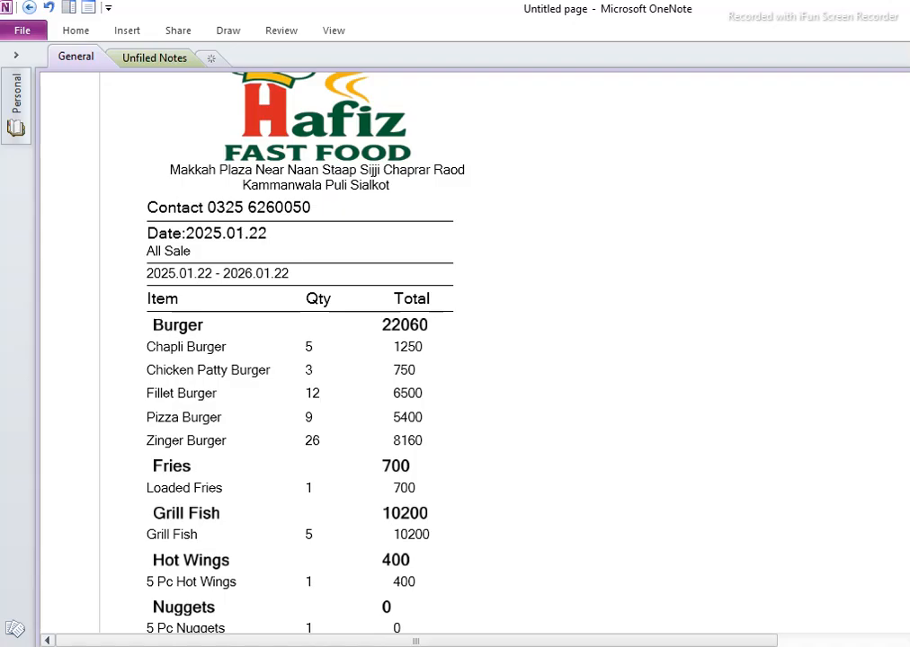
pyautogui.hotkey('alt', 'Tab')
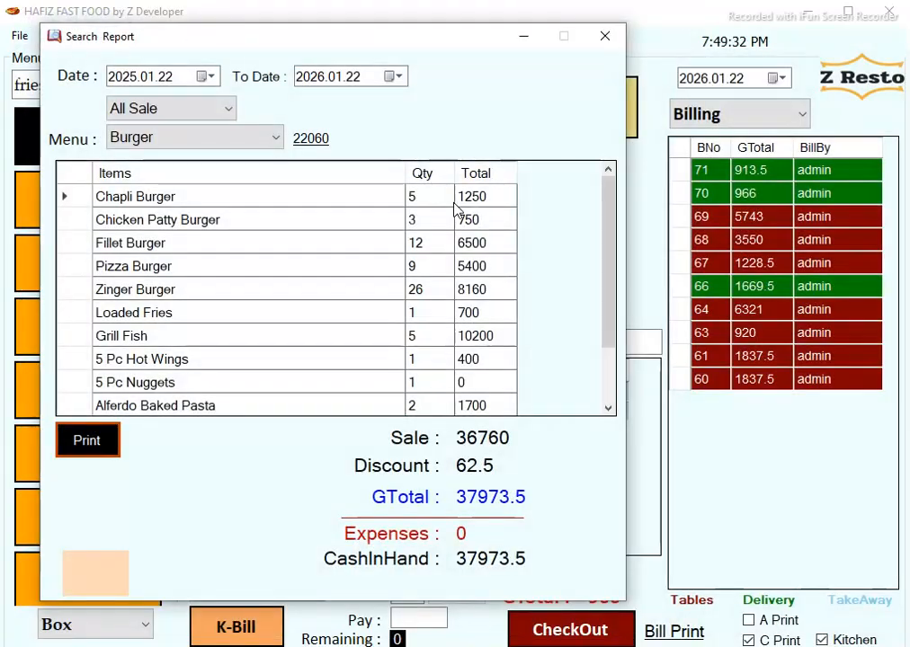
# Close the sales report and go to the sales dashboard.
pyautogui.click(619, 41)
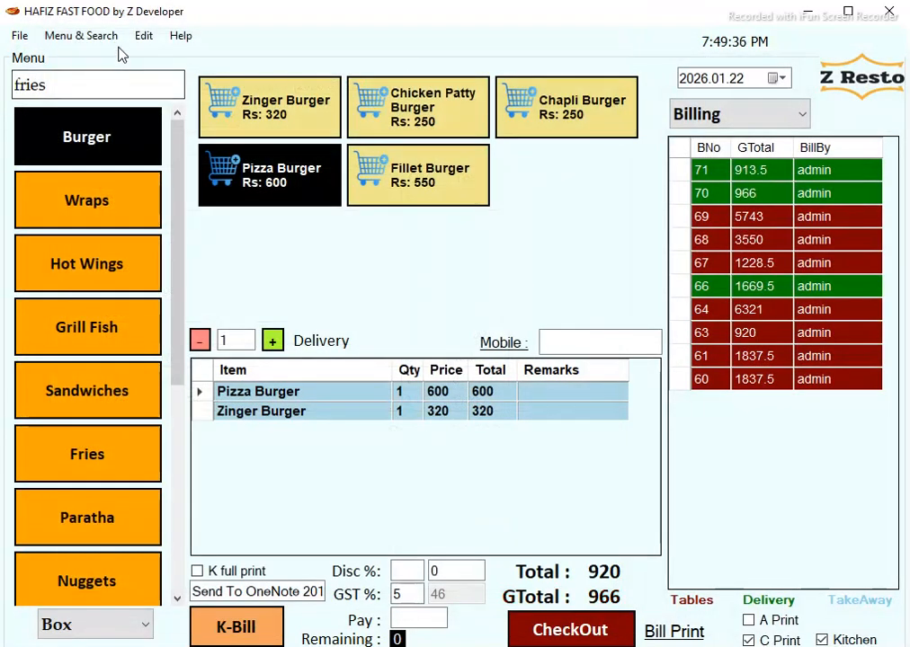
pyautogui.click(85, 36)
pyautogui.click(117, 134)
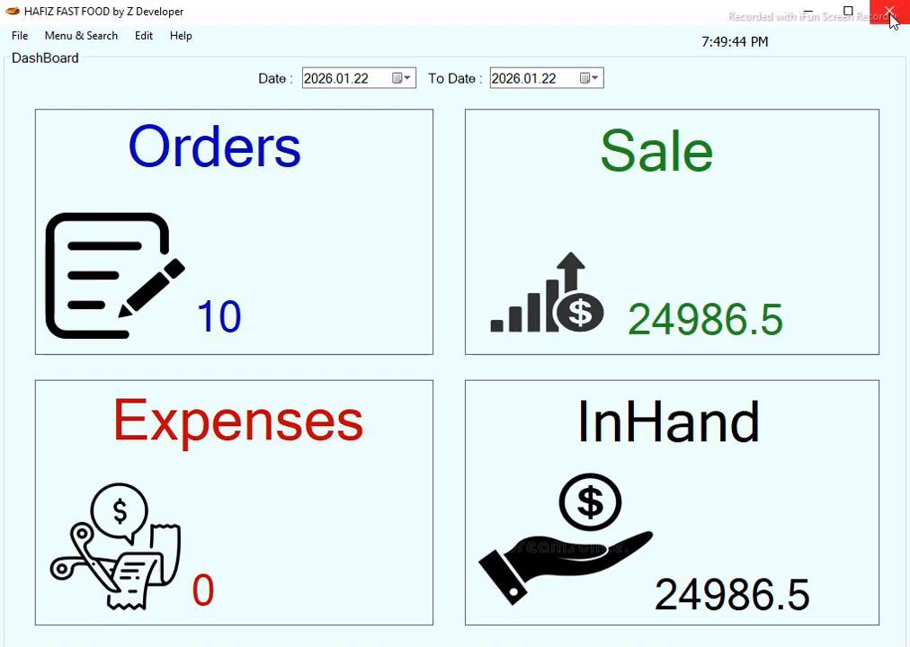
# Save a tea expense of 100 in the Expenses window.
pyautogui.click(99, 38)
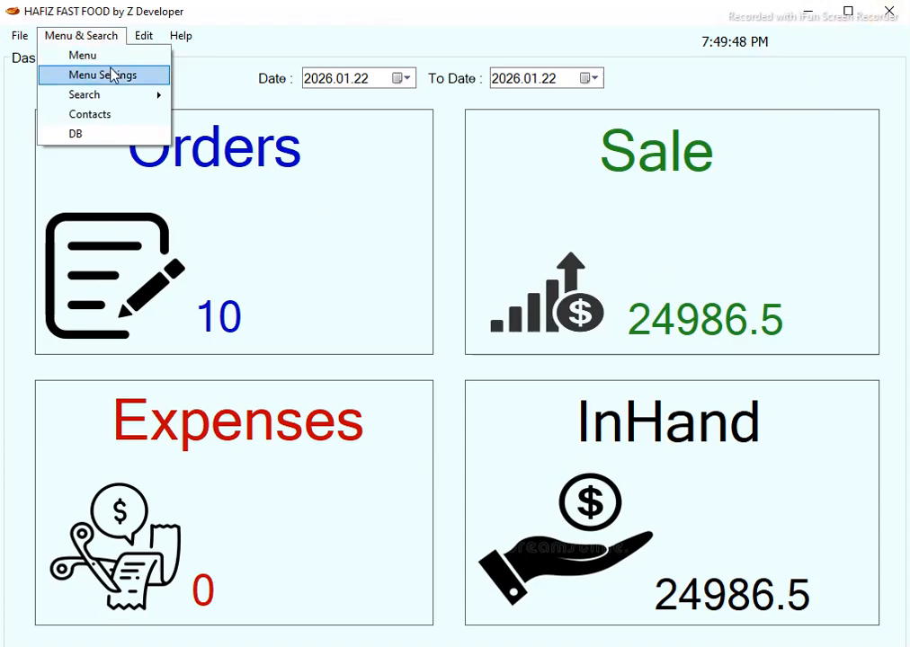
pyautogui.moveTo(144, 37)
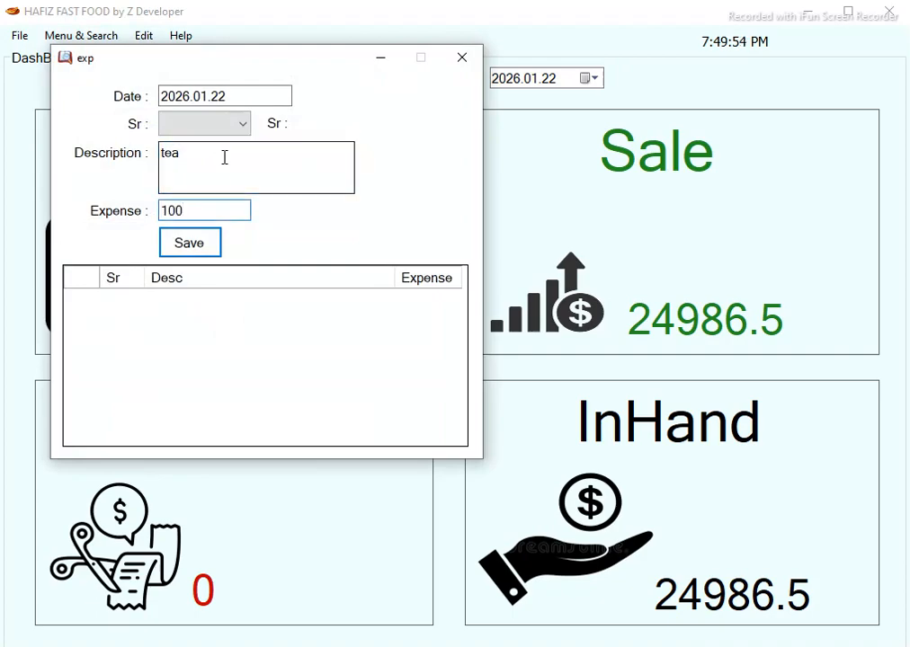
pyautogui.click(189, 243)
pyautogui.click(467, 60)
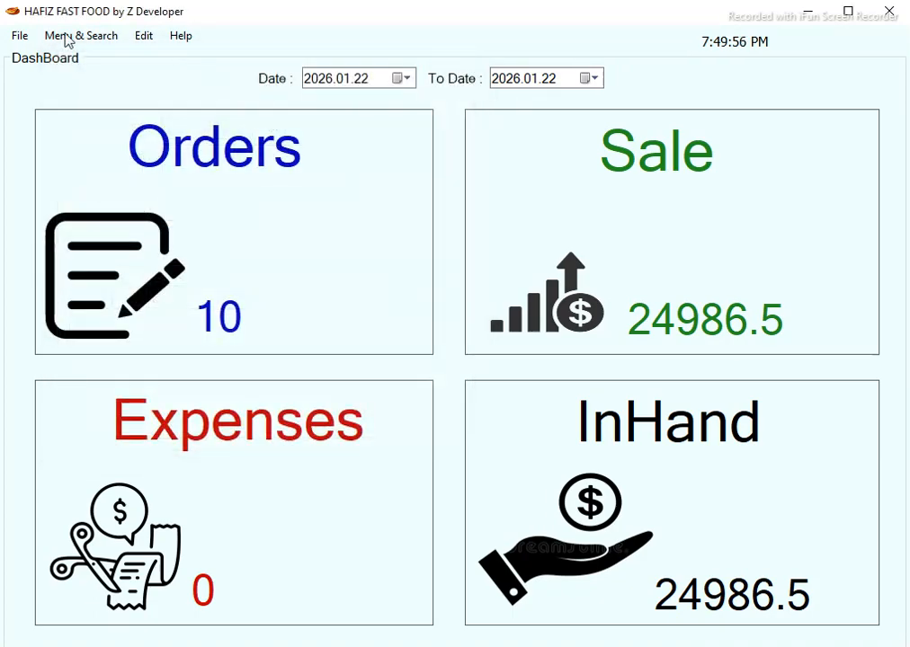
# Reload the dashboard so it shows Expenses 100 and InHand 24886.5.
pyautogui.click(65, 36)
pyautogui.click(130, 137)
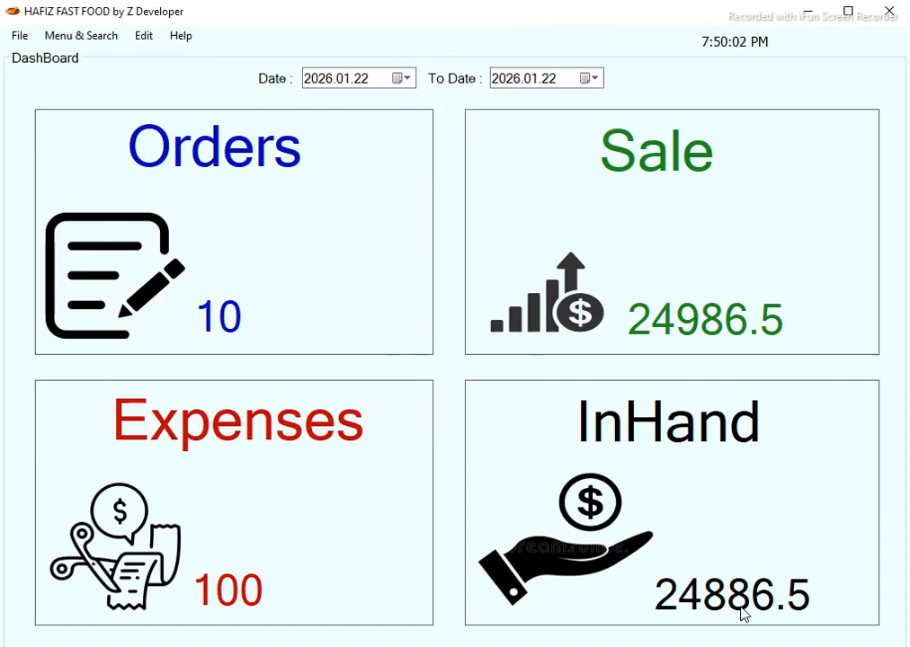
pyautogui.click(115, 36)
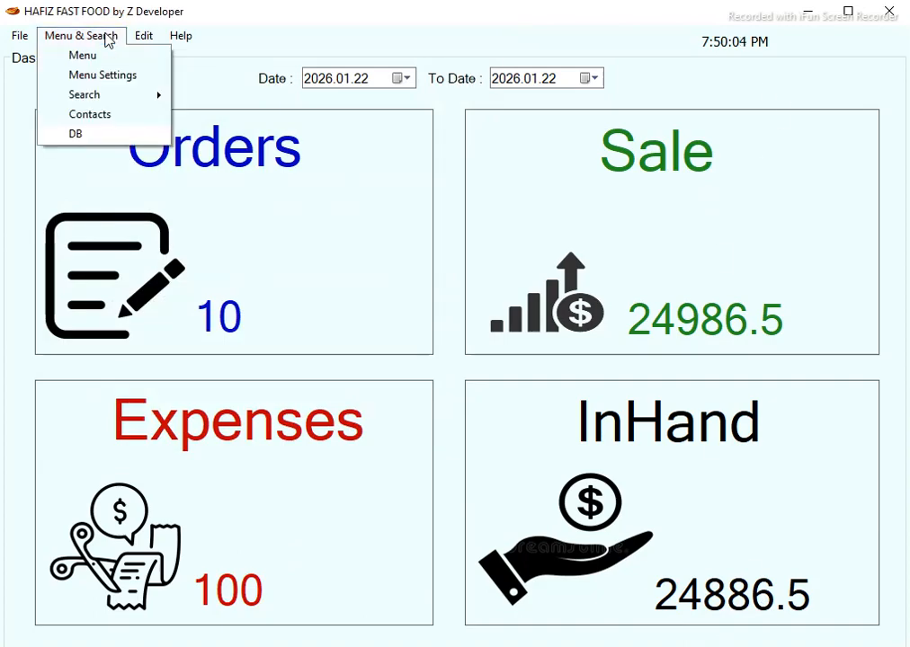
# Add a new menu category named Menu1 in Menu Settings.
pyautogui.click(146, 77)
pyautogui.click(202, 132)
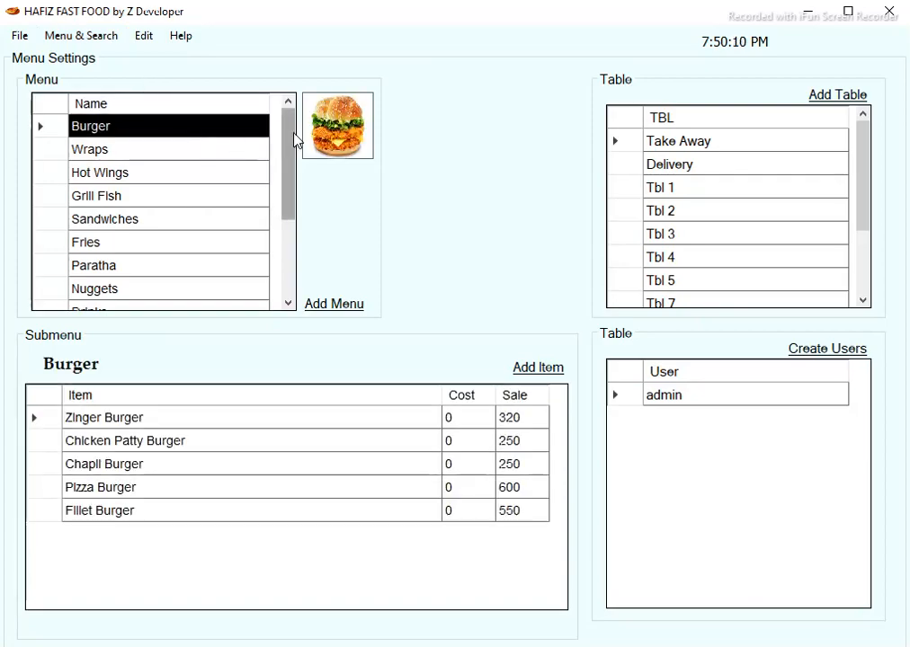
pyautogui.moveTo(290, 141); pyautogui.dragTo(291, 233)
pyautogui.click(351, 309)
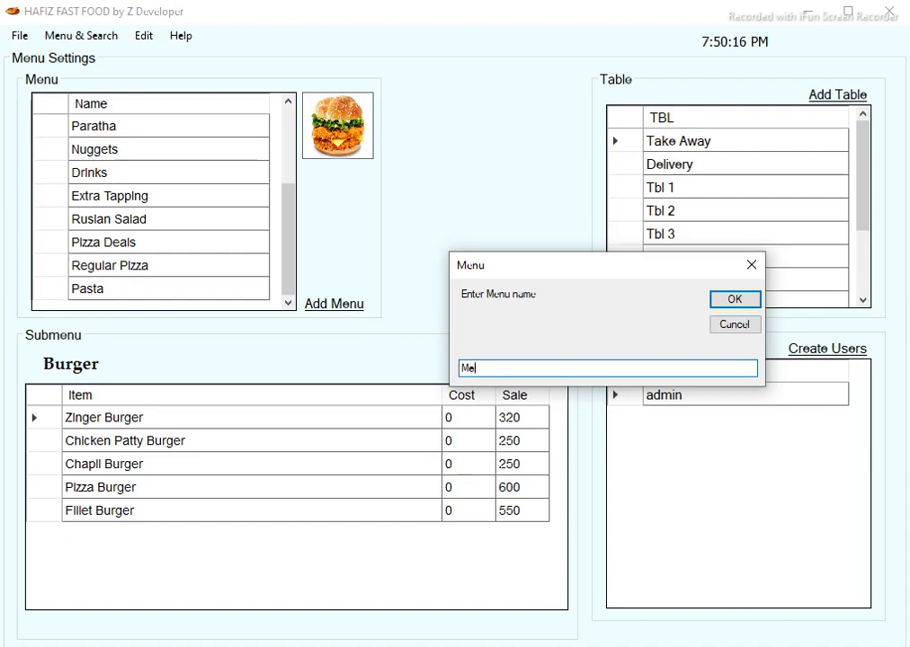
pyautogui.write('Menu1')
pyautogui.press('Return')
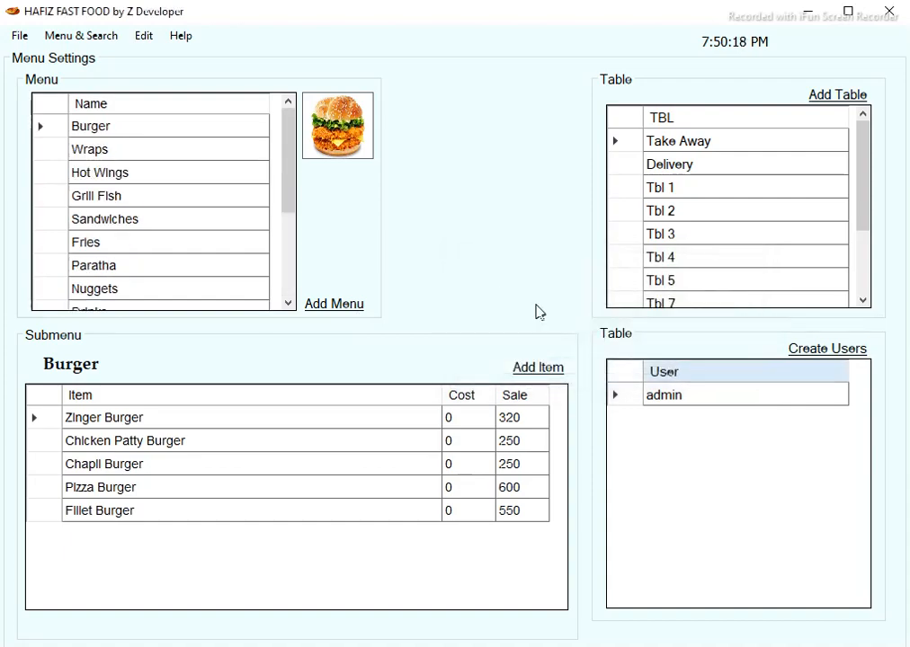
# Give Menu1 the strawberry drink picture.
pyautogui.moveTo(285, 192); pyautogui.dragTo(293, 294)
pyautogui.click(193, 290)
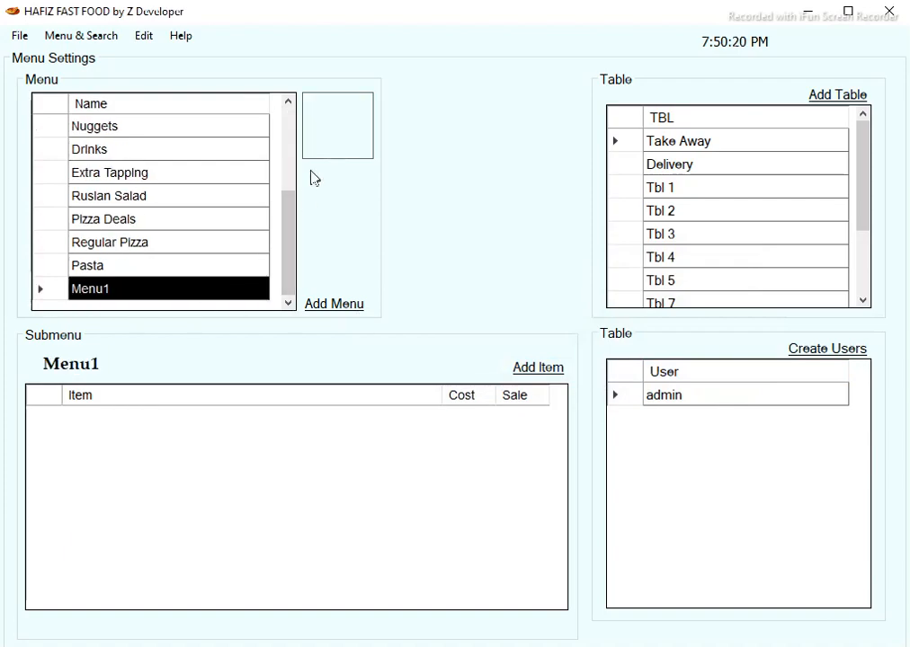
pyautogui.click(337, 138)
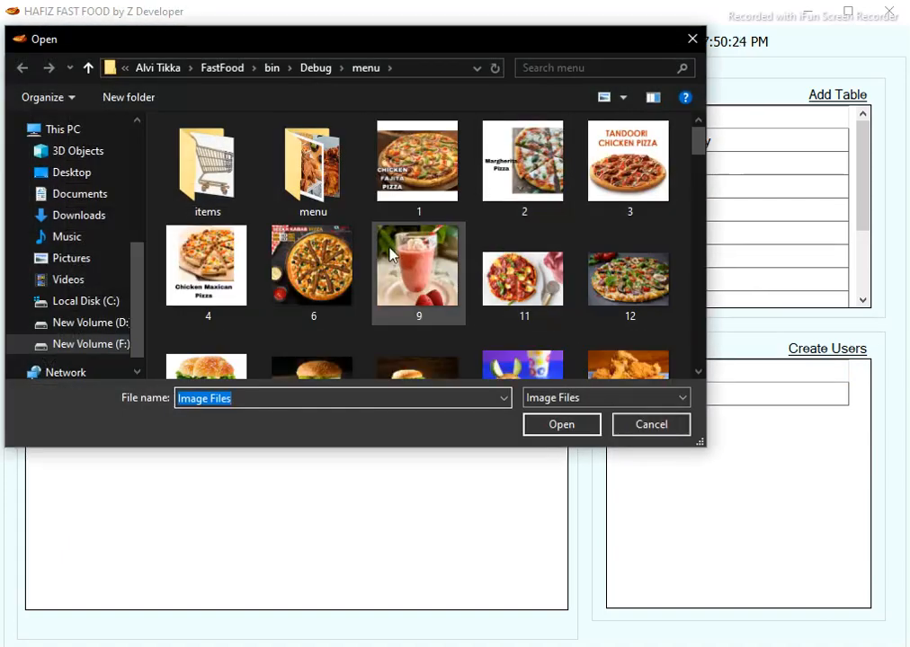
pyautogui.doubleClick(433, 262)
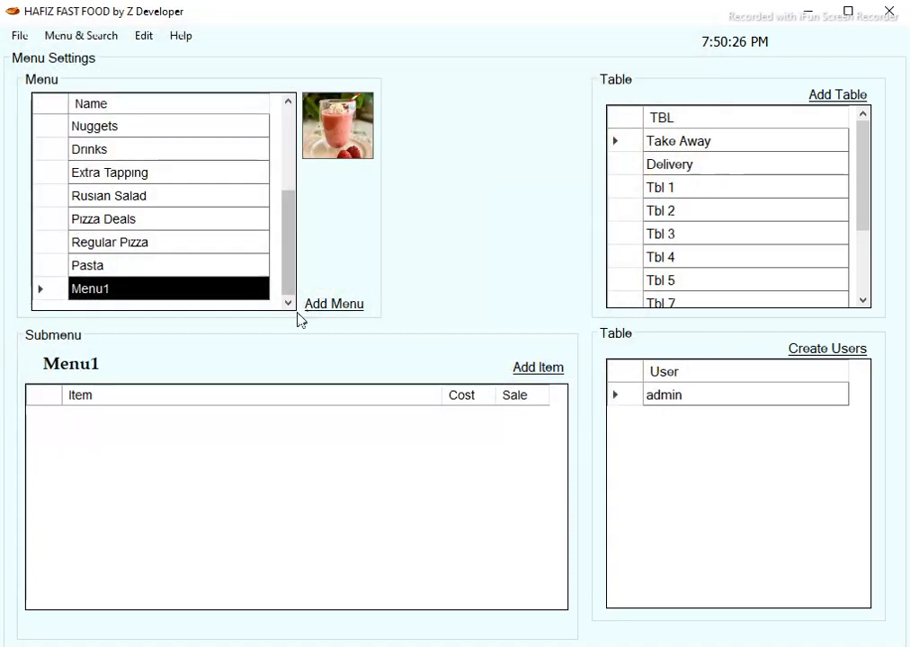
# Add 'Items 1' to Menu1 with cost 200 and sale price 400.
pyautogui.click(534, 369)
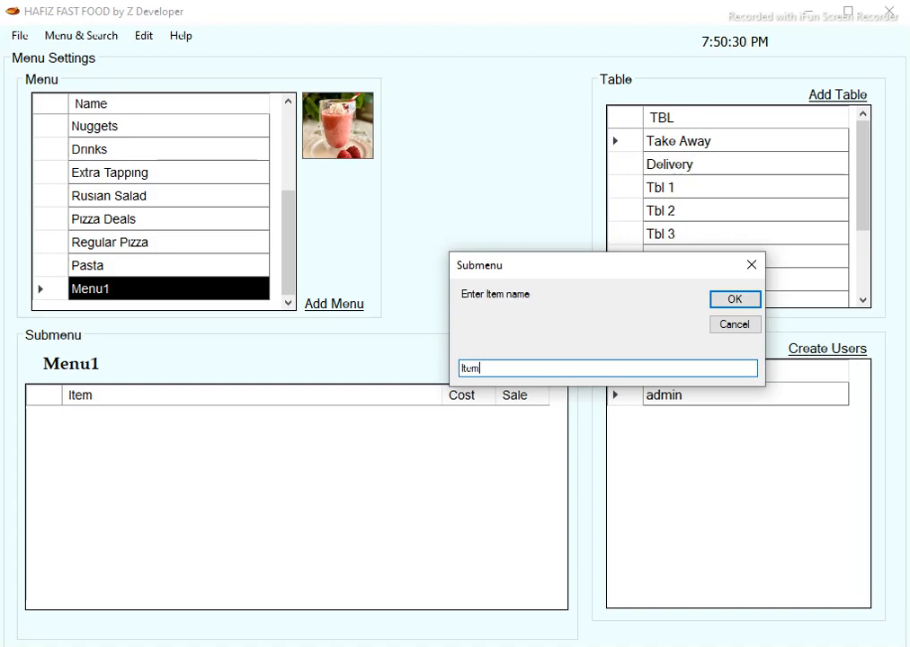
pyautogui.write('Items 1')
pyautogui.press('Return')
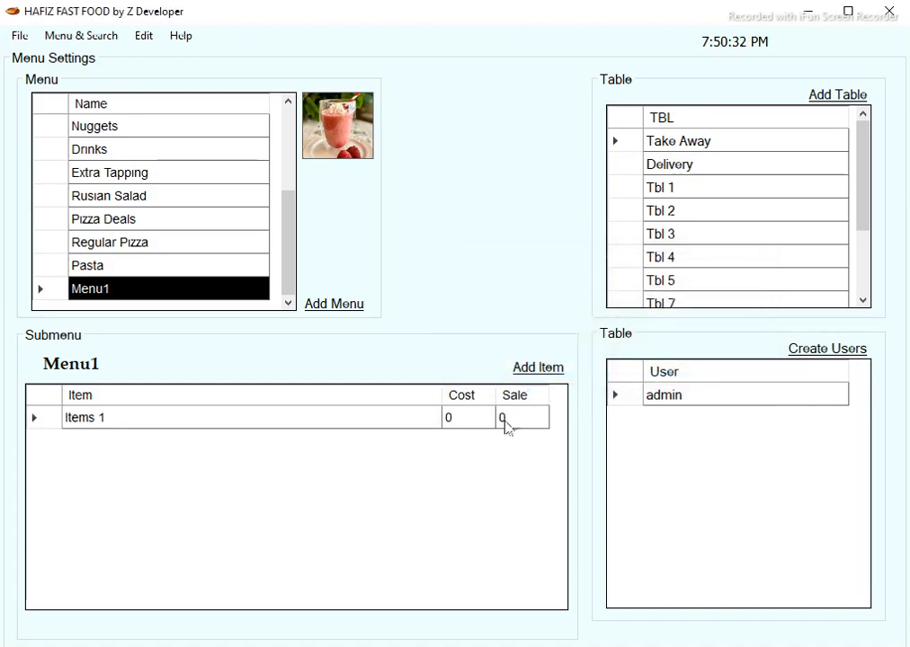
pyautogui.click(477, 420)
pyautogui.write('200')
pyautogui.press('Tab')
pyautogui.write('4')
pyautogui.press('Return')
# Open the All Sales report.
pyautogui.click(90, 35)
pyautogui.moveTo(135, 93)
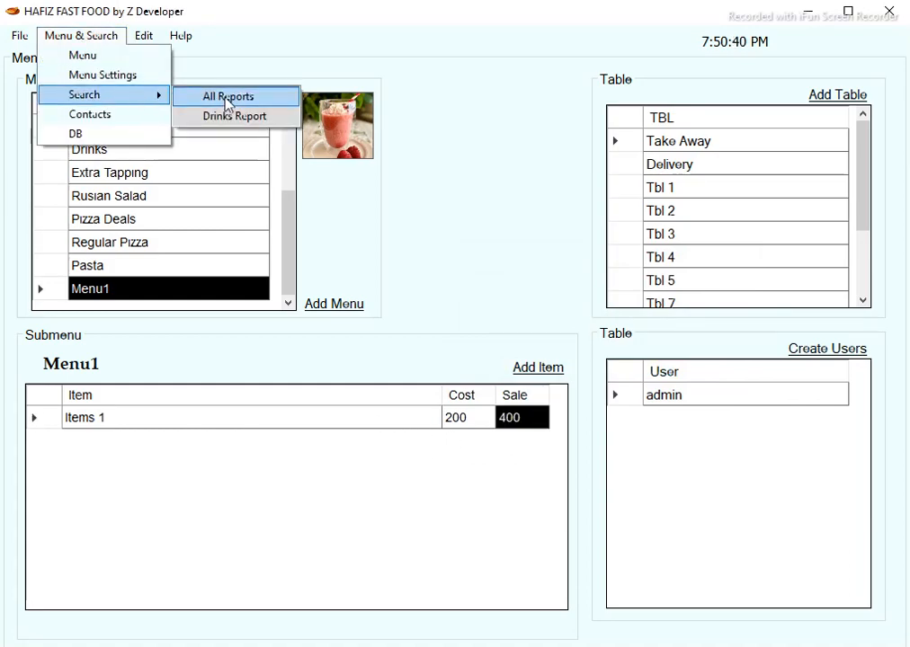
pyautogui.click(224, 97)
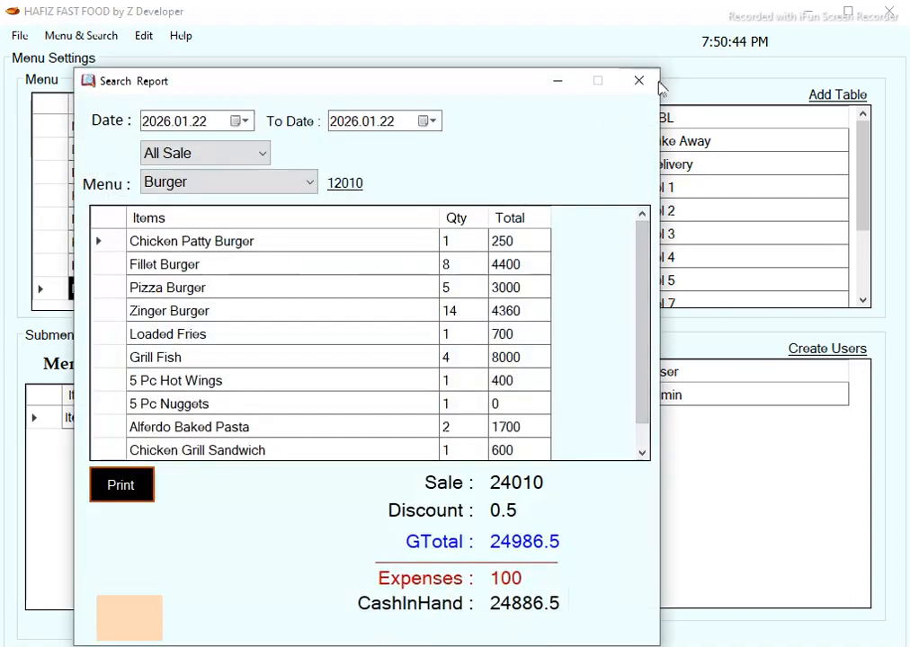
# Close the sales report and return to the billing screen.
pyautogui.click(640, 82)
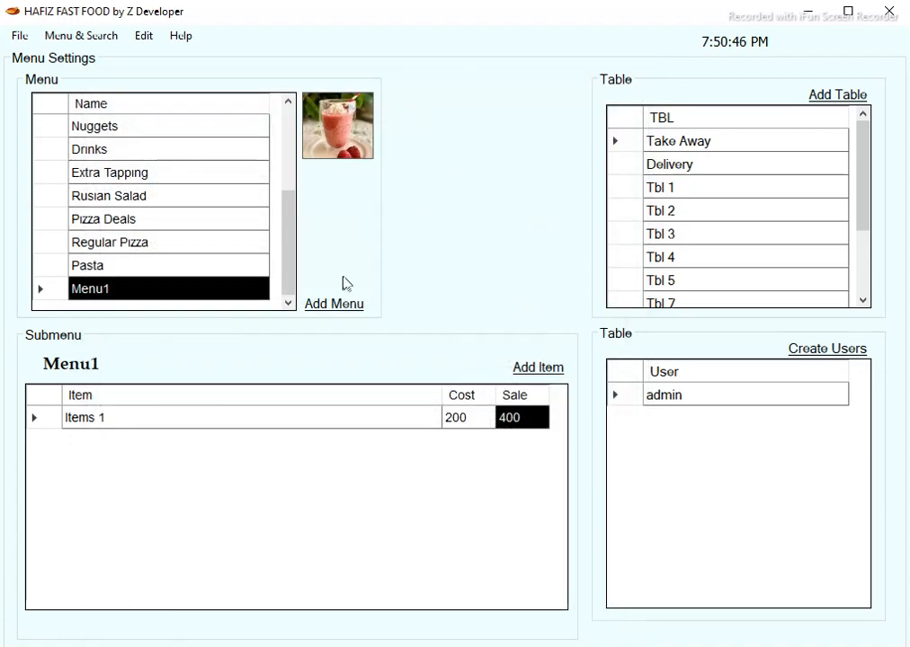
pyautogui.click(81, 35)
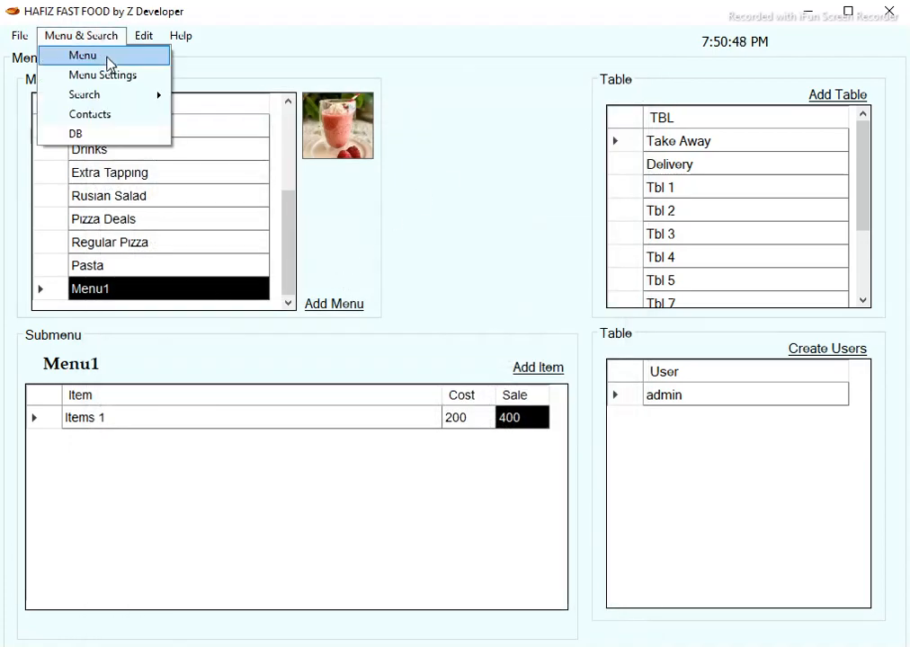
pyautogui.click(108, 56)
# Try the menu display styles, switching between buttons and picture list.
pyautogui.click(115, 627)
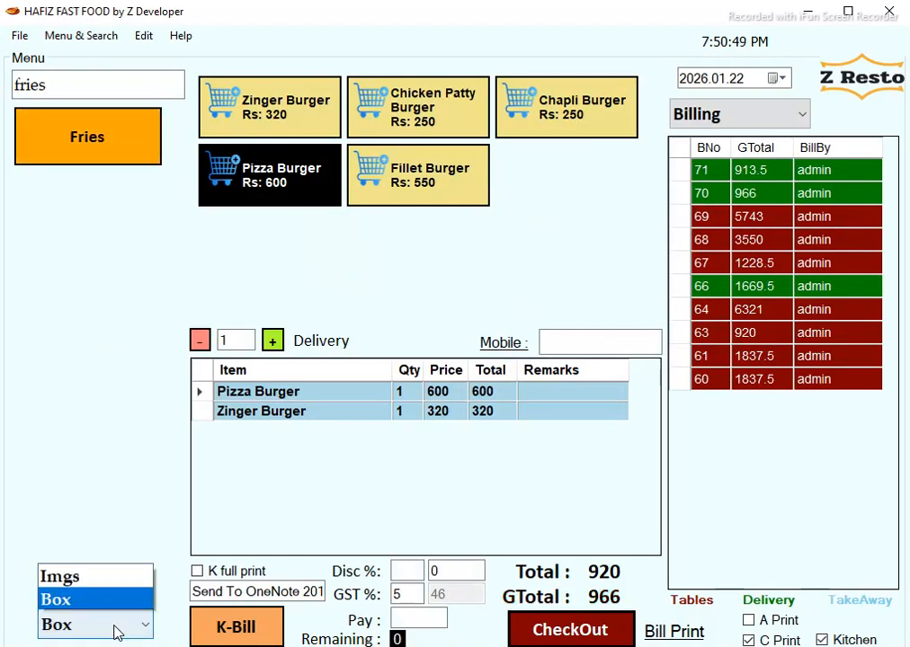
pyautogui.click(85, 596)
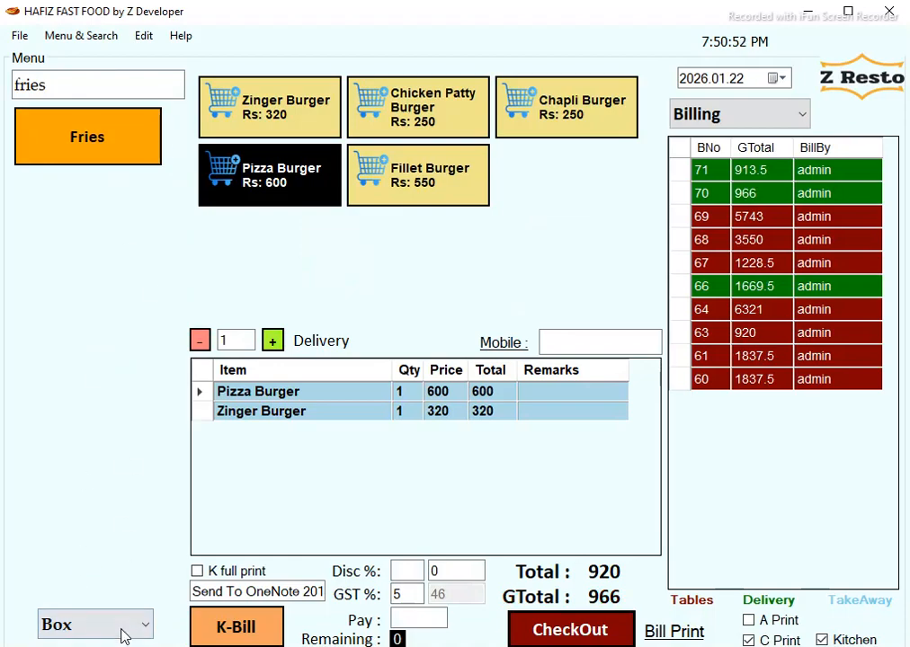
pyautogui.click(122, 629)
pyautogui.click(81, 576)
pyautogui.click(94, 629)
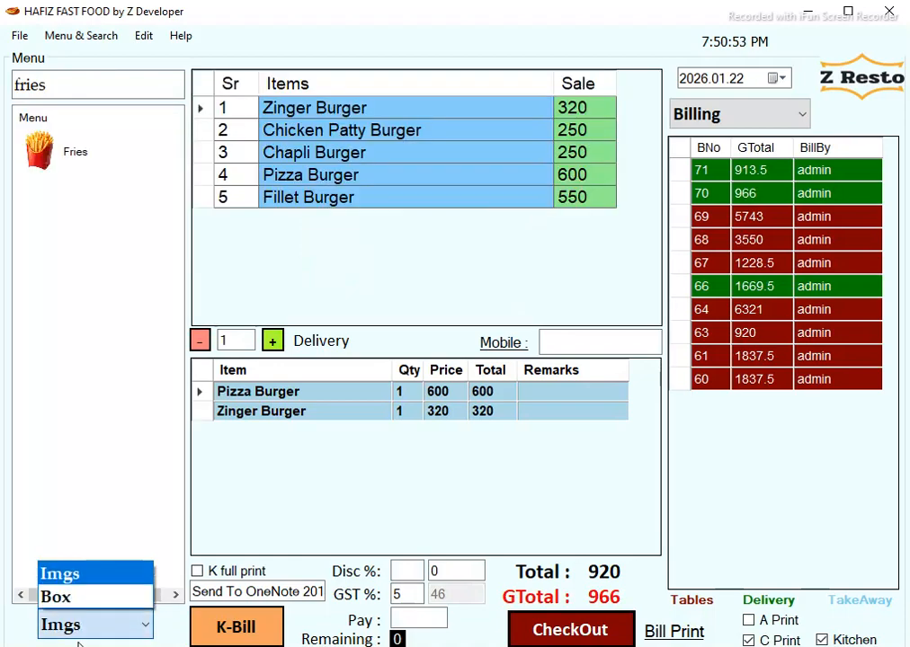
pyautogui.click(79, 596)
# Clear 'fries' from the menu search and show categories as a picture list.
pyautogui.click(81, 35)
pyautogui.click(86, 38)
pyautogui.moveTo(86, 81); pyautogui.dragTo(2, 91)
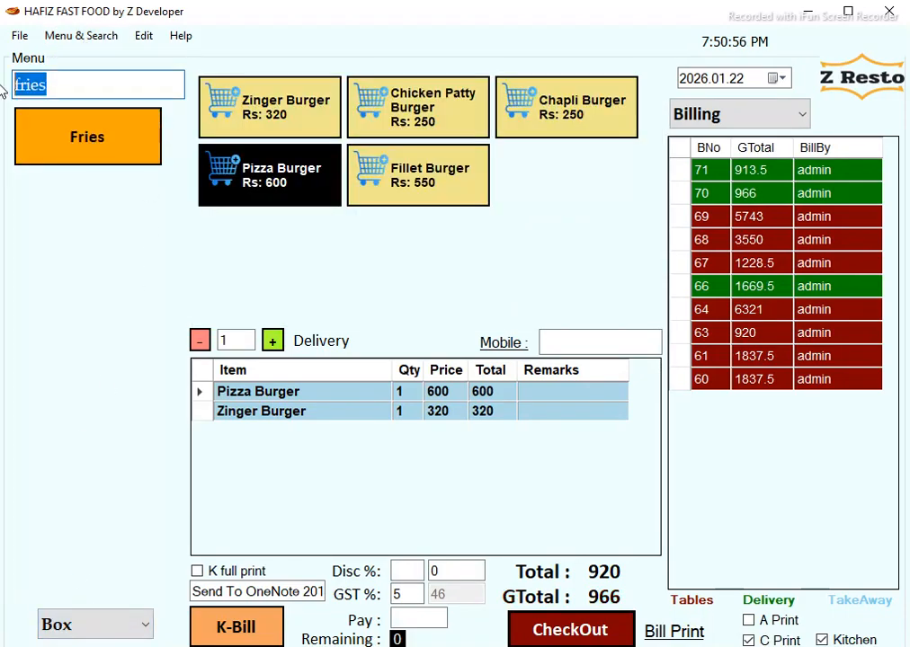
pyautogui.press('BackSpace')
pyautogui.click(119, 629)
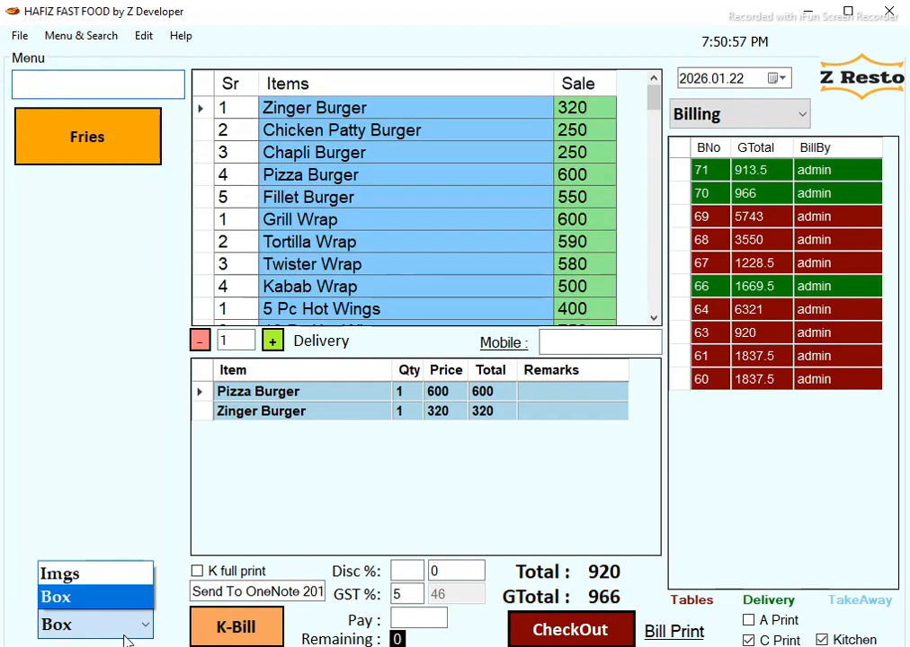
pyautogui.click(116, 580)
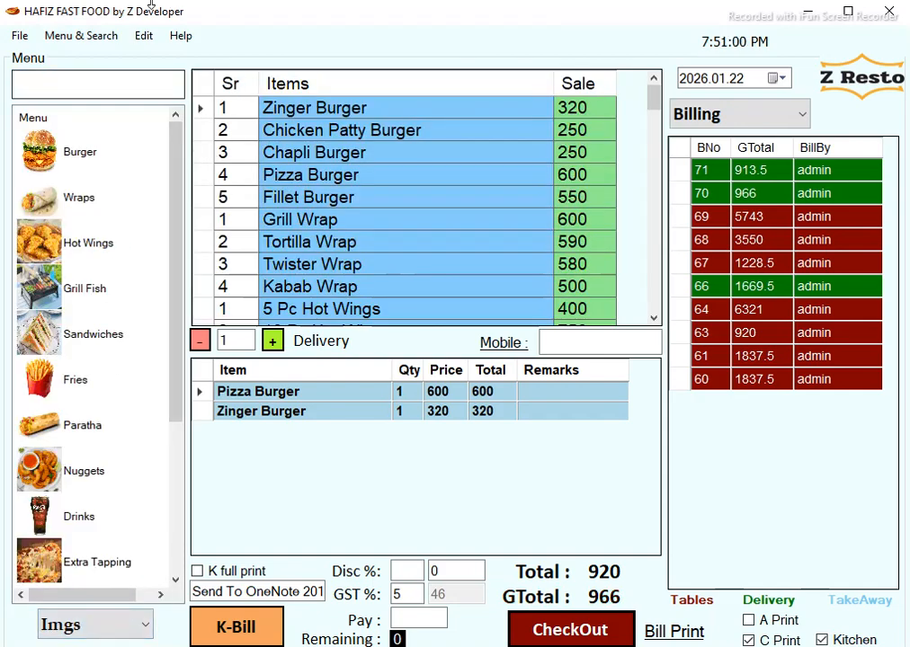
pyautogui.click(115, 36)
pyautogui.click(113, 79)
pyautogui.click(106, 38)
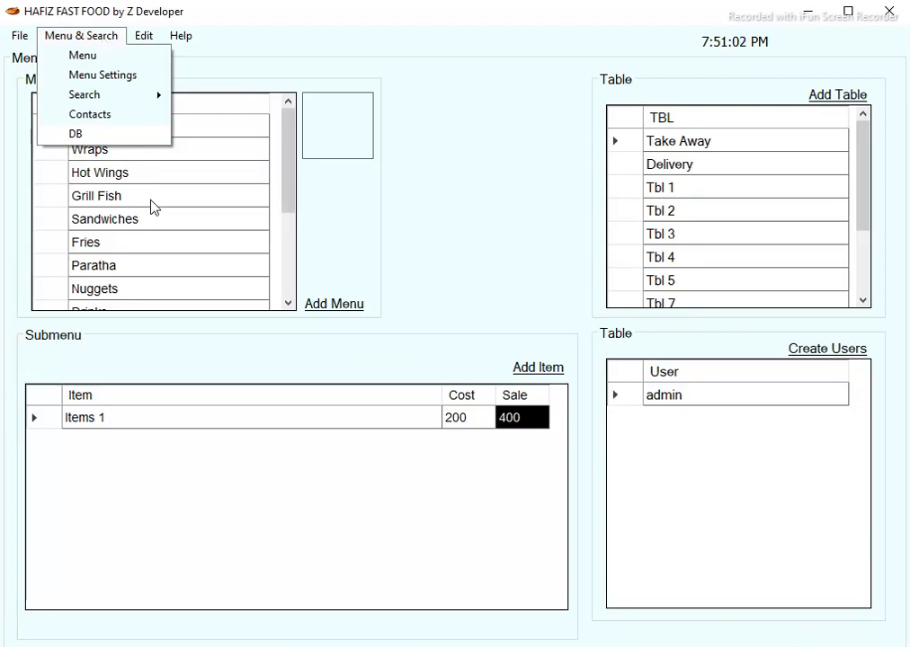
pyautogui.click(289, 218)
pyautogui.click(225, 288)
pyautogui.click(77, 36)
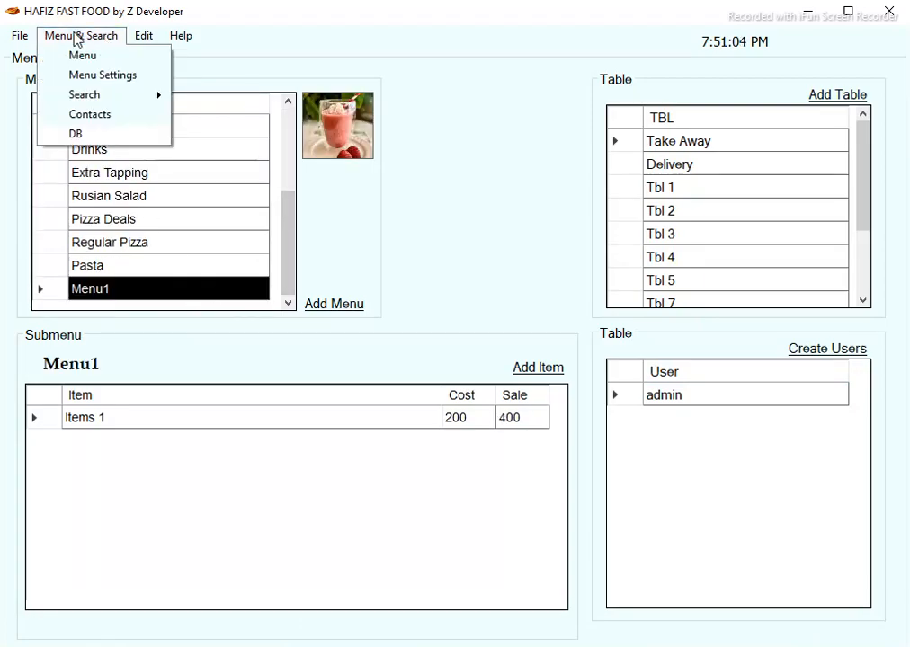
pyautogui.click(85, 55)
pyautogui.click(115, 629)
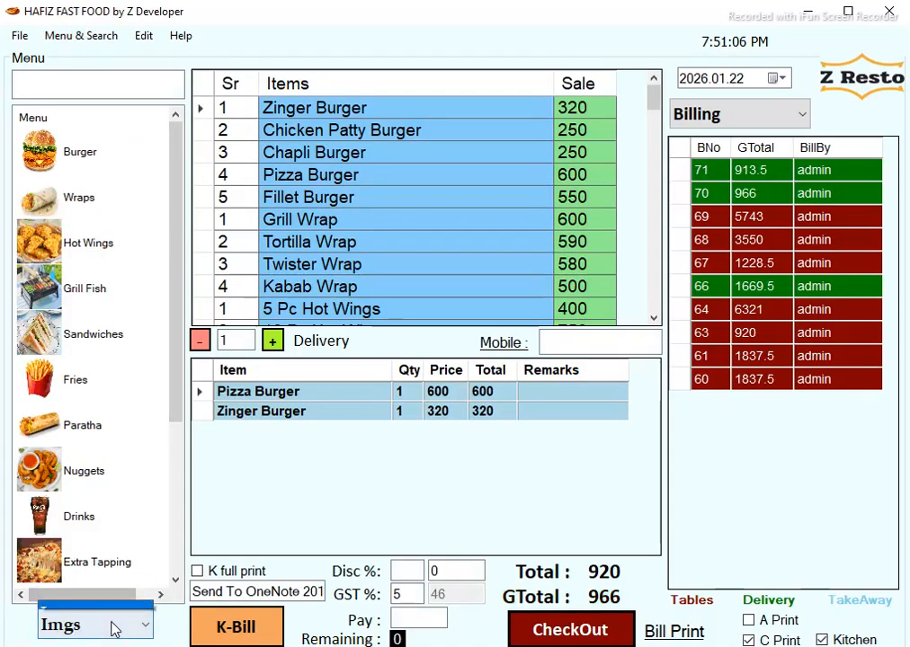
pyautogui.click(61, 597)
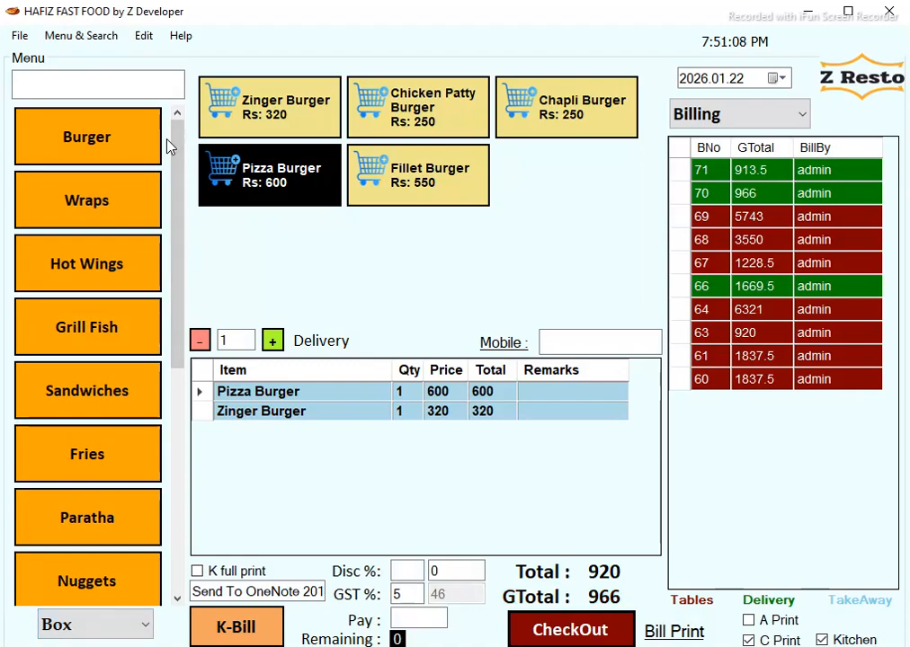
pyautogui.scroll(-5, 168, 144)
pyautogui.click(114, 574)
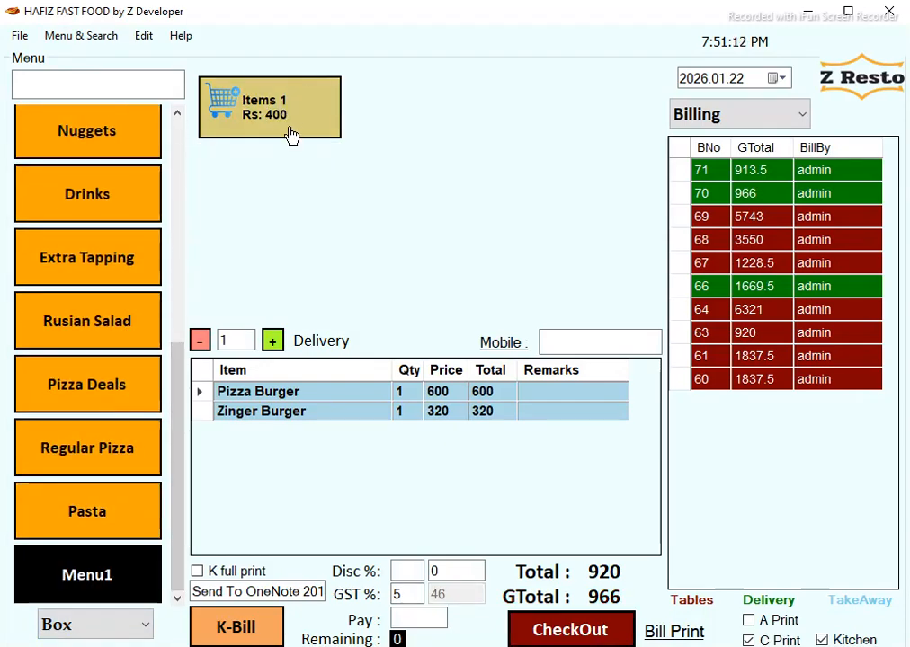
# In Menu Settings, open Items 1 and close it without saving.
pyautogui.click(88, 38)
pyautogui.click(116, 75)
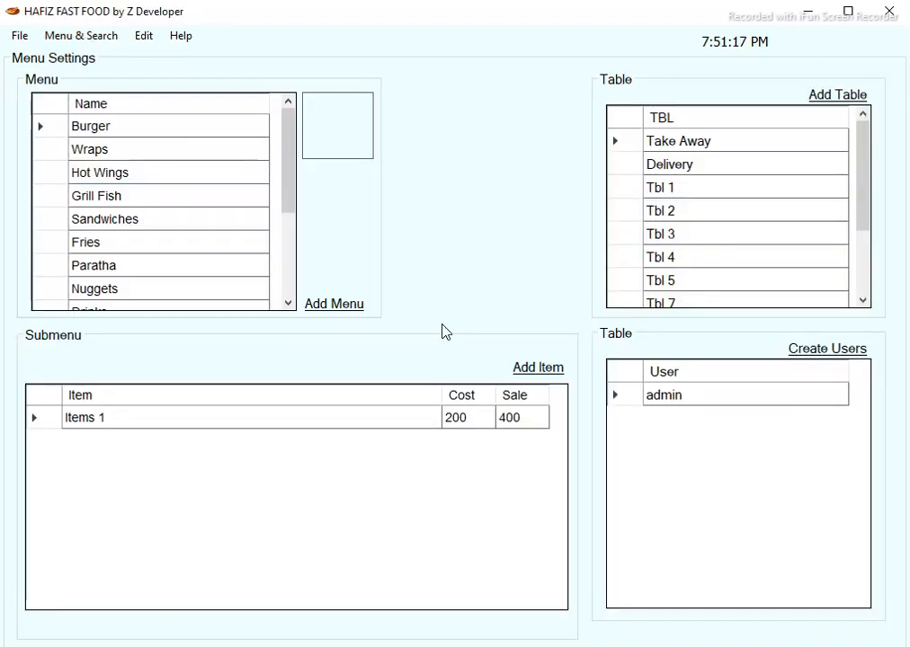
pyautogui.click(474, 427)
pyautogui.doubleClick(384, 423)
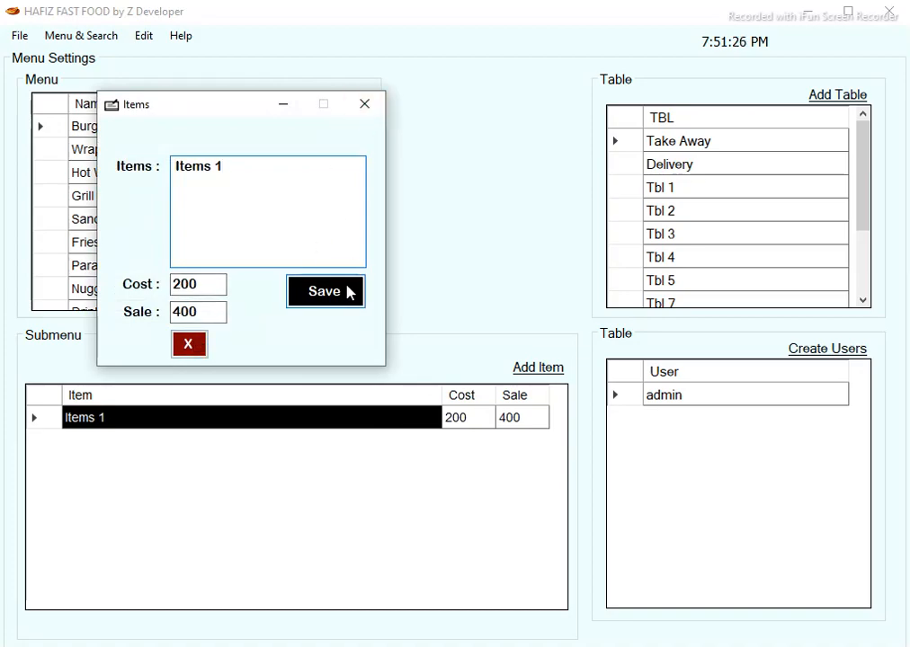
pyautogui.click(373, 108)
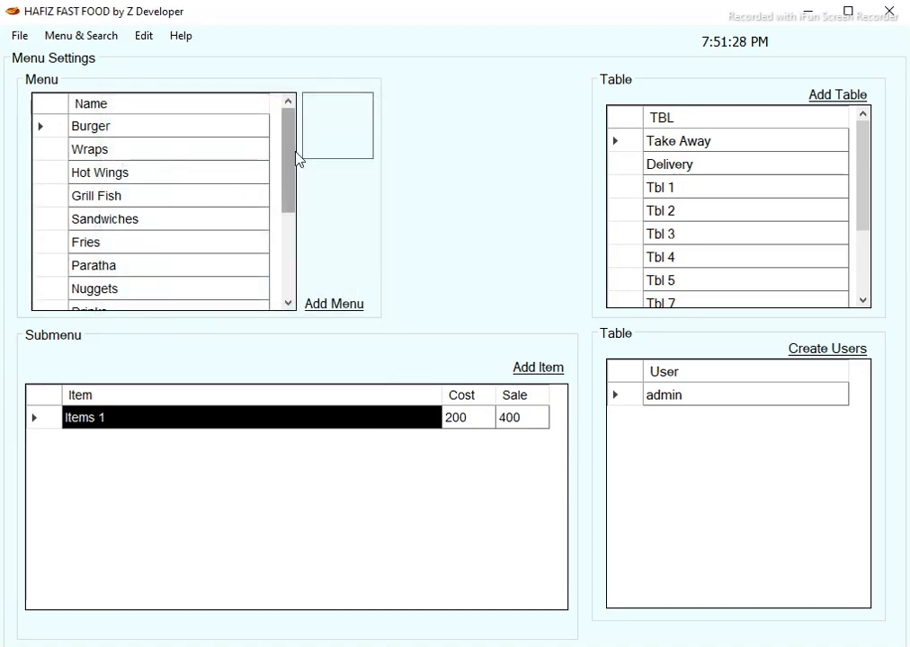
# Browse the Nuggets, Paratha, Fries, Sandwiches, Rusian Salad and Pizza Deals categories.
pyautogui.moveTo(299, 157); pyautogui.dragTo(294, 201)
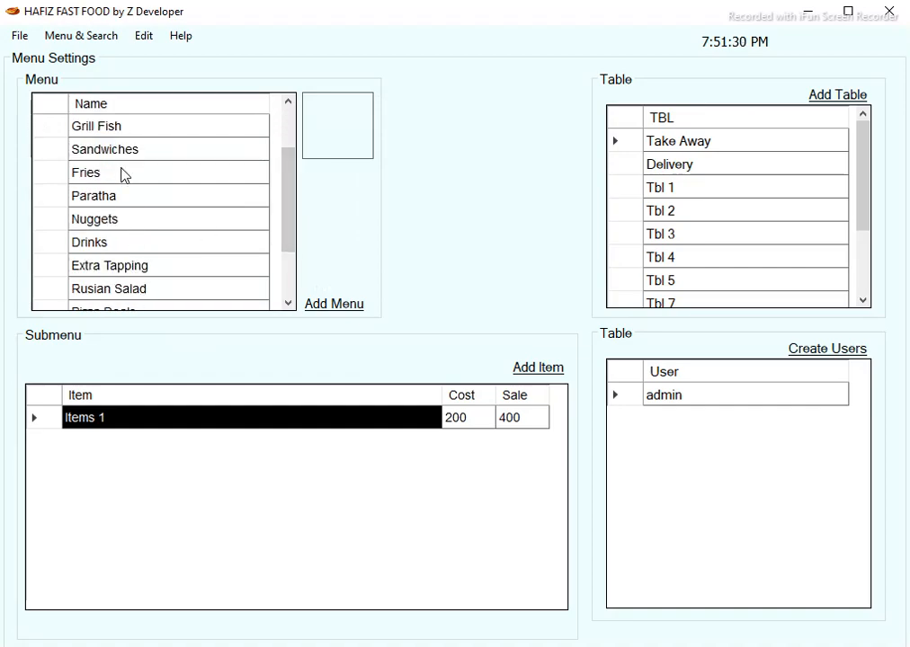
pyautogui.moveTo(291, 201); pyautogui.dragTo(294, 214)
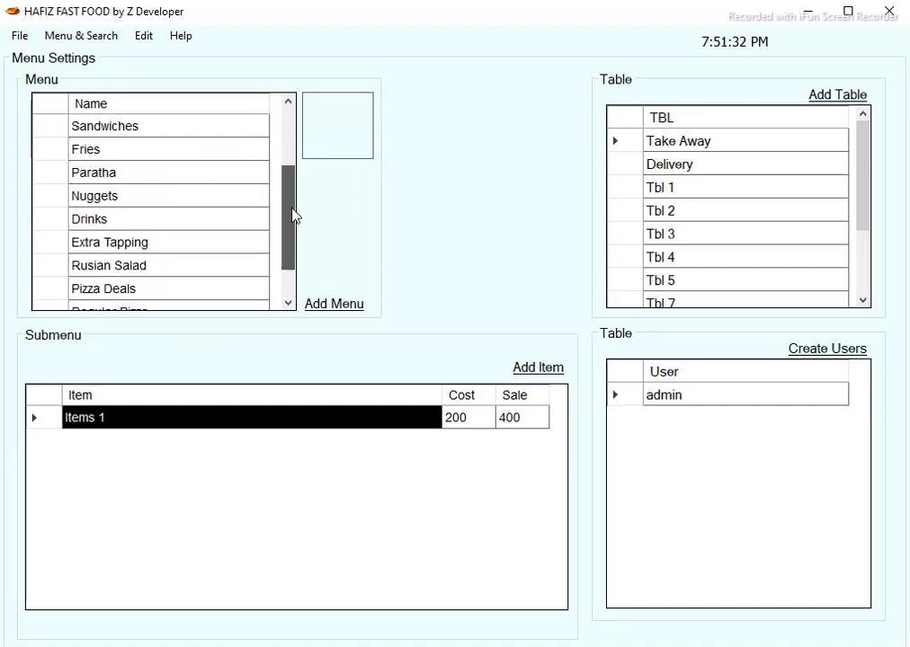
pyautogui.click(185, 200)
pyautogui.click(172, 169)
pyautogui.click(179, 148)
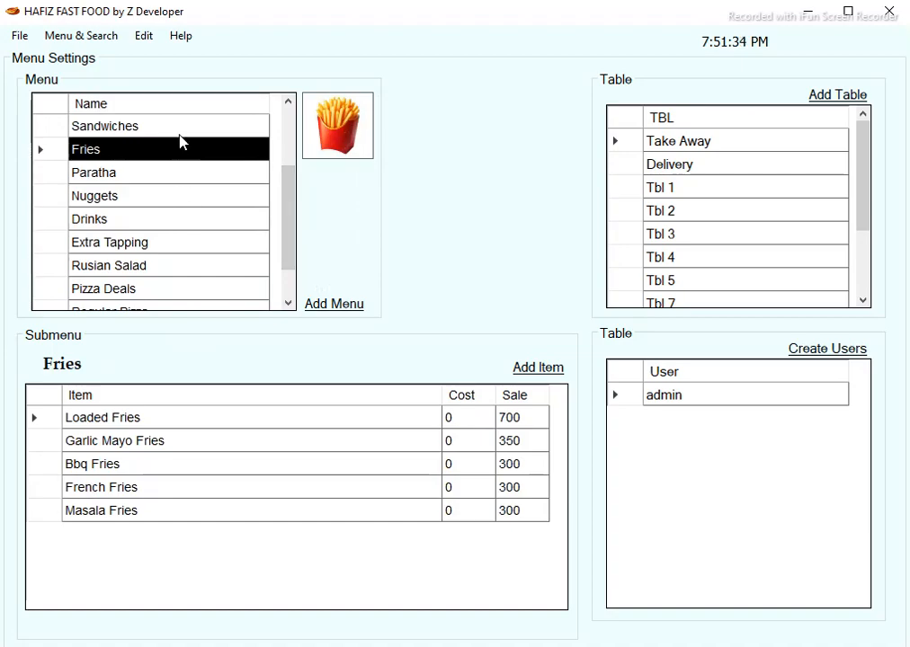
pyautogui.click(175, 127)
pyautogui.click(180, 264)
pyautogui.click(169, 288)
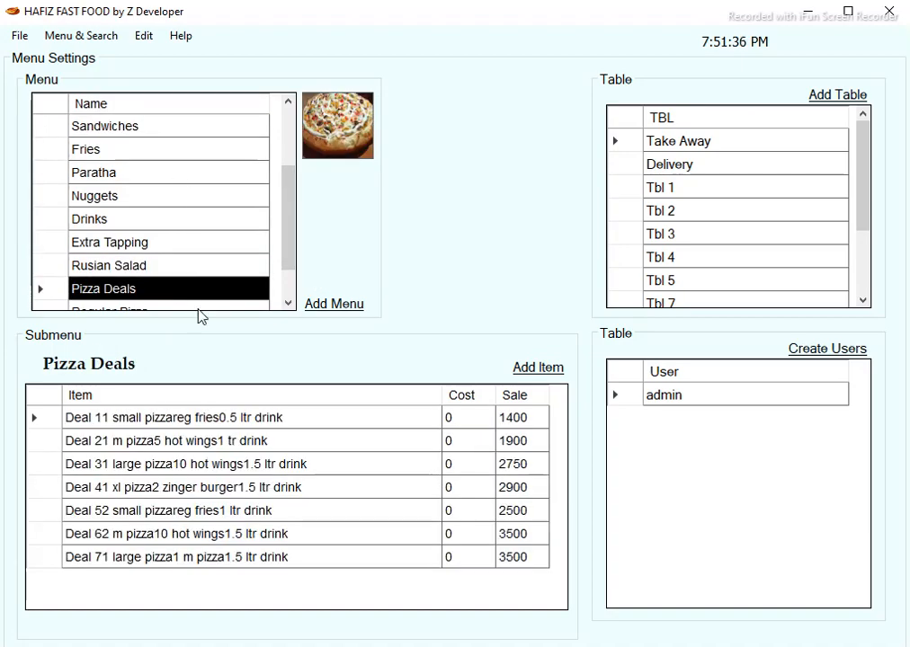
# Inspect the Deal 1 pizza deal's description and cost, then close without changes.
pyautogui.doubleClick(277, 422)
pyautogui.click(300, 221)
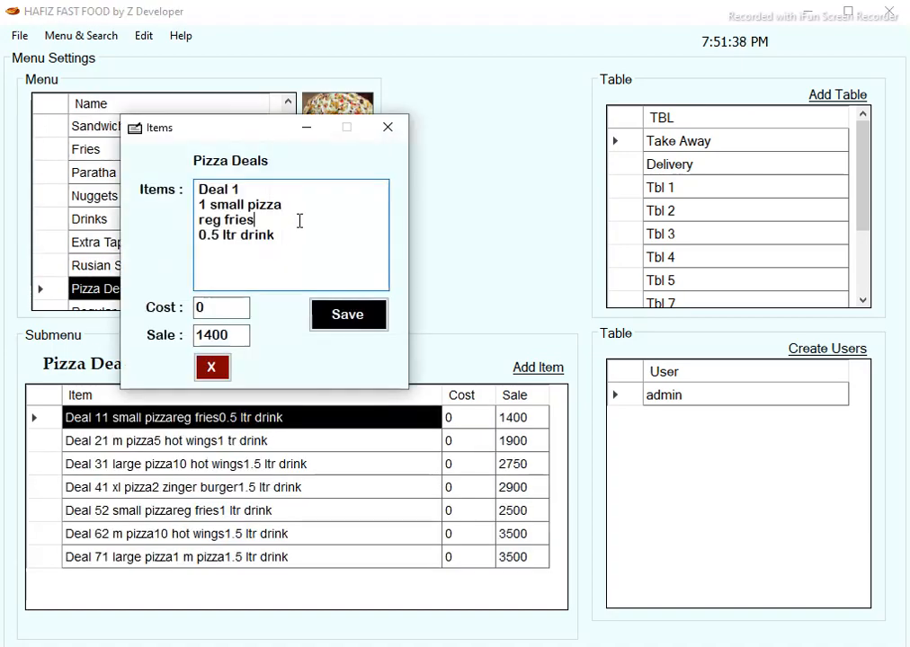
pyautogui.click(231, 307)
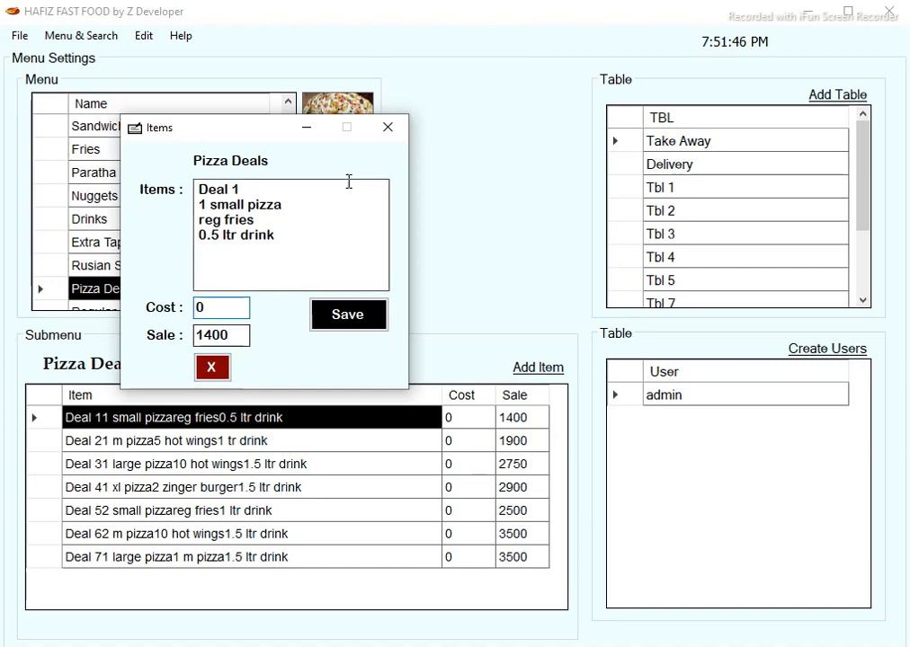
pyautogui.click(396, 130)
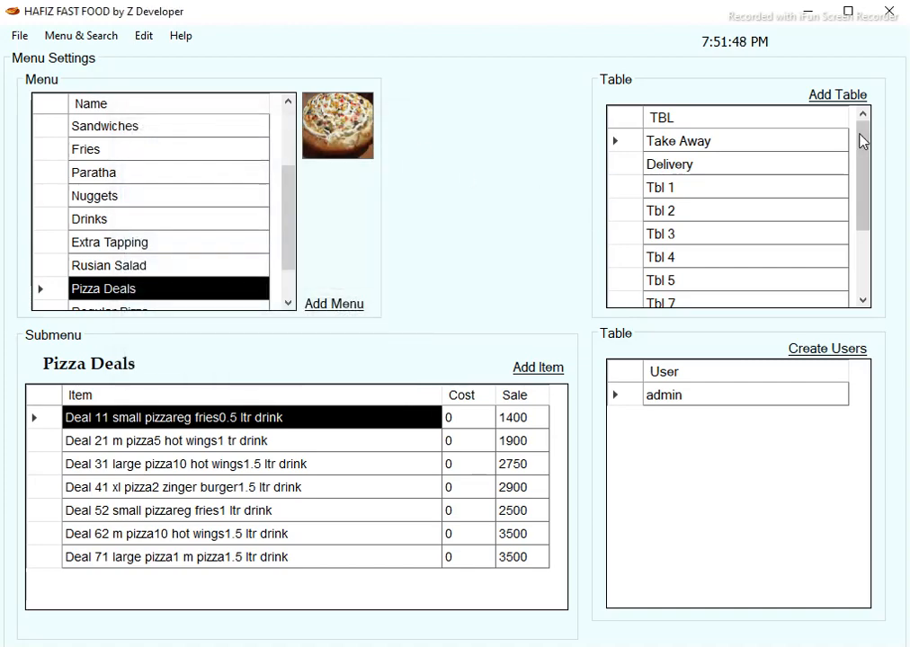
# Add a new table named Family Table 3.
pyautogui.moveTo(861, 139); pyautogui.dragTo(865, 172)
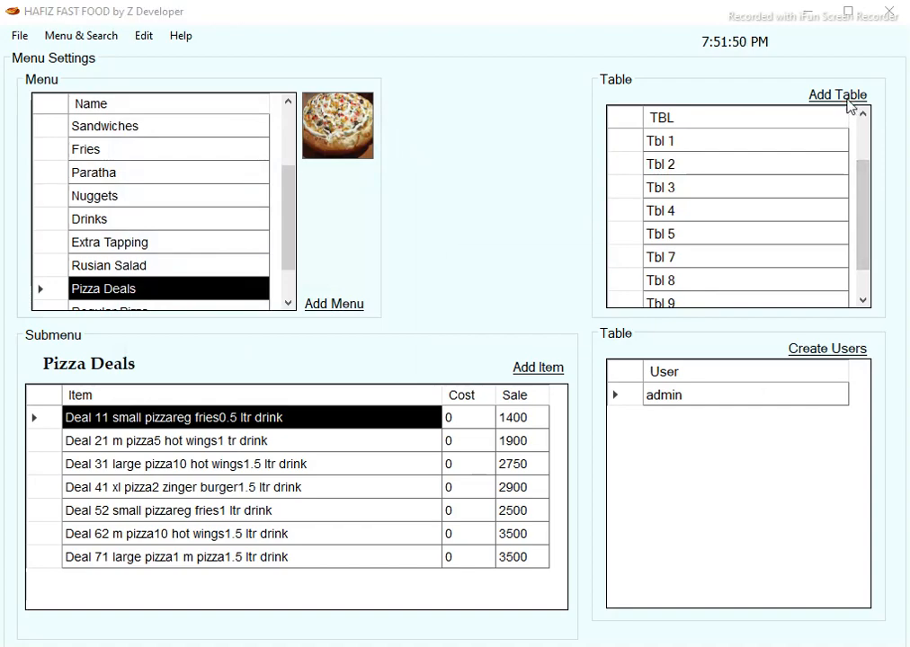
pyautogui.click(848, 106)
pyautogui.click(734, 325)
pyautogui.scroll(-3, 845, 220)
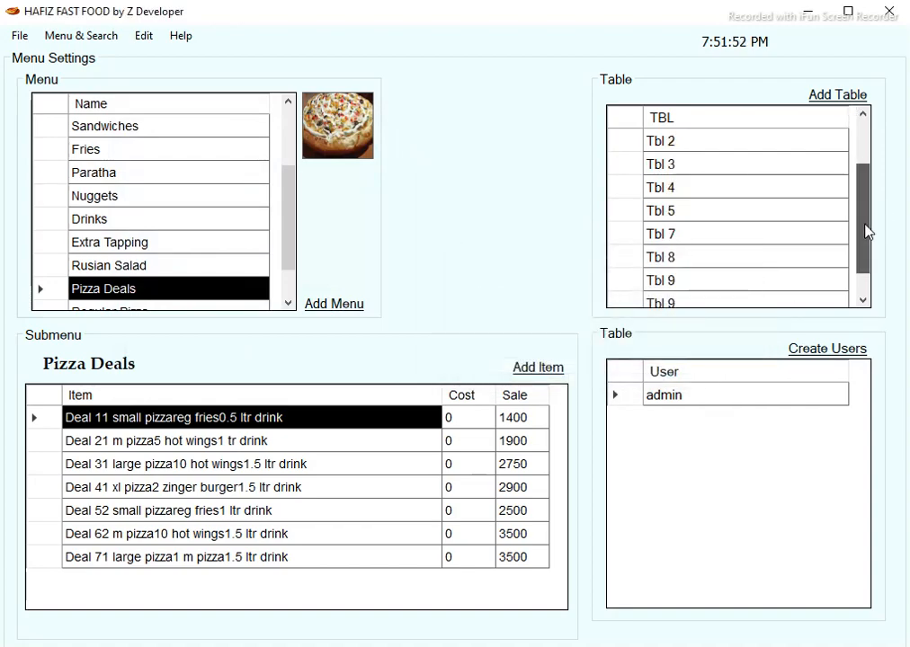
pyautogui.click(788, 284)
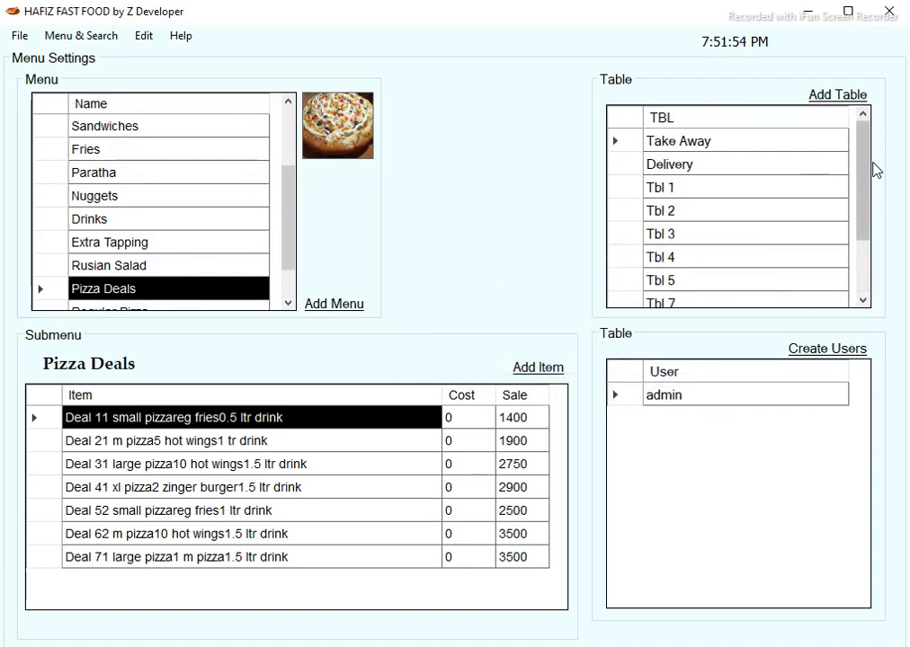
pyautogui.moveTo(870, 168); pyautogui.dragTo(753, 273)
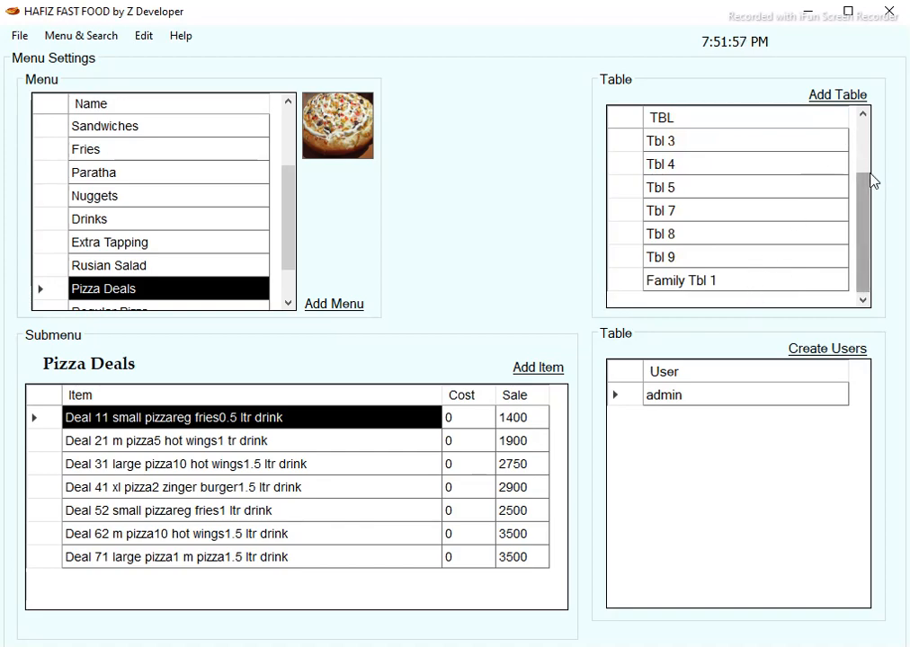
pyautogui.click(837, 95)
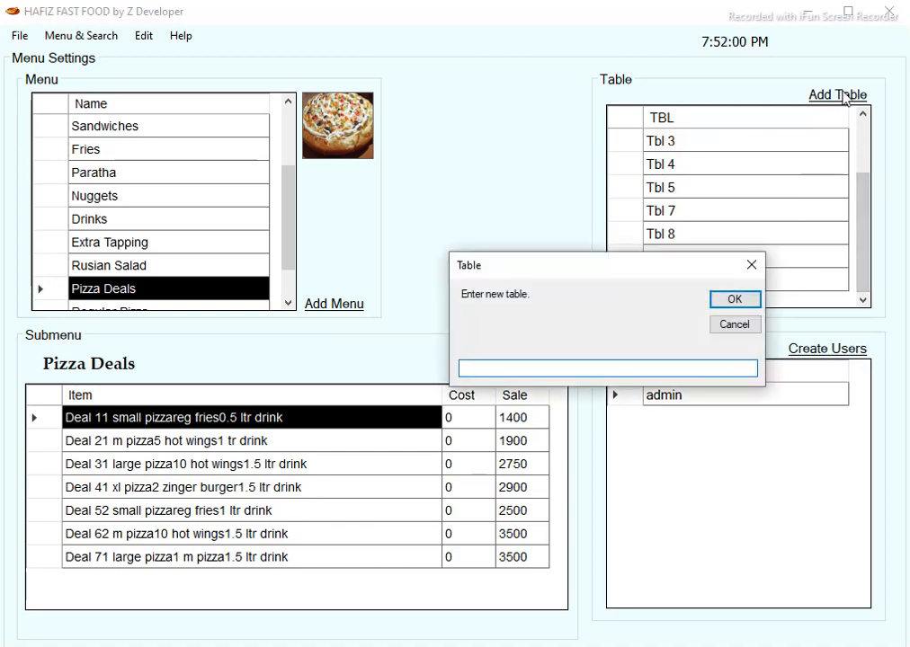
pyautogui.write('Family Table 3')
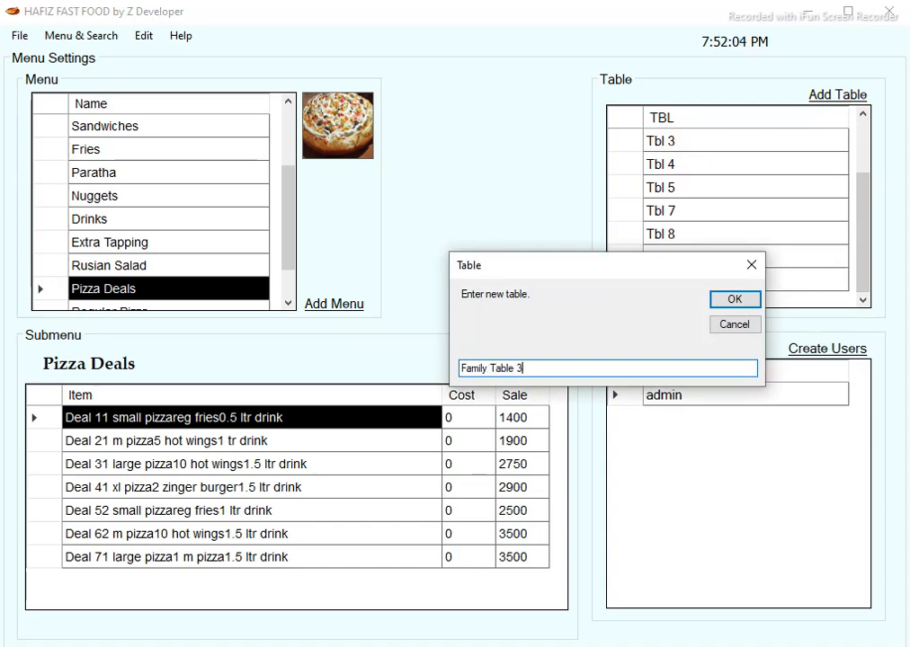
pyautogui.press('Return')
# Return to the order screen and switch billing to Order On to show tables.
pyautogui.click(81, 35)
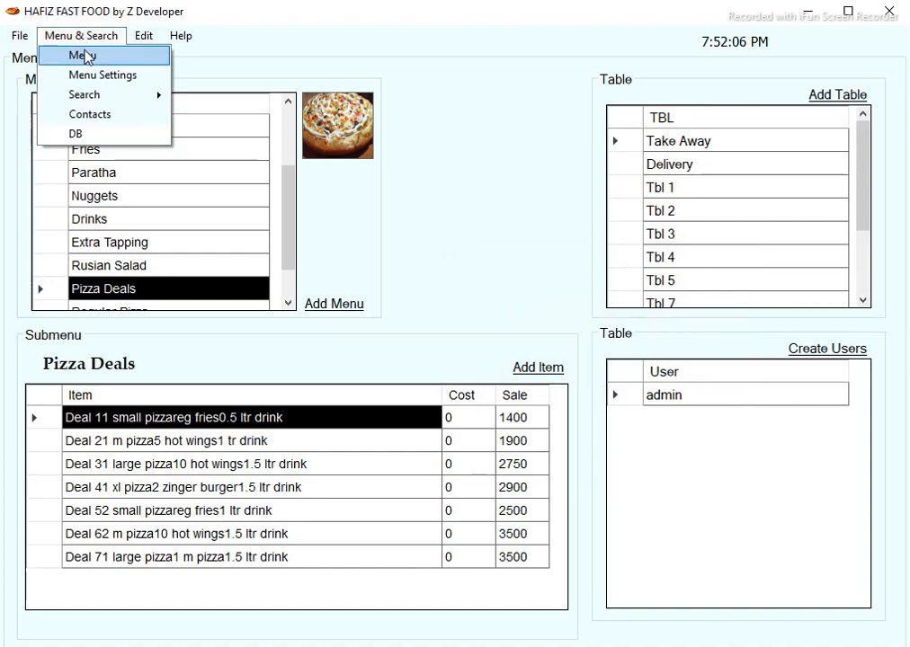
pyautogui.click(84, 56)
pyautogui.click(780, 109)
pyautogui.click(768, 141)
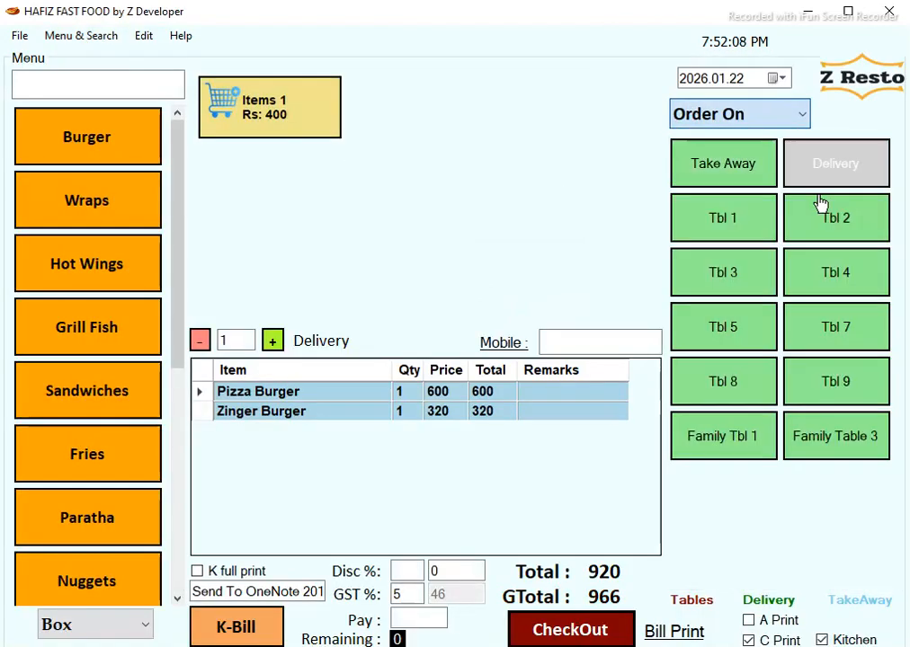
pyautogui.click(83, 36)
# Create a user named 'saleman' in Menu Settings.
pyautogui.click(106, 76)
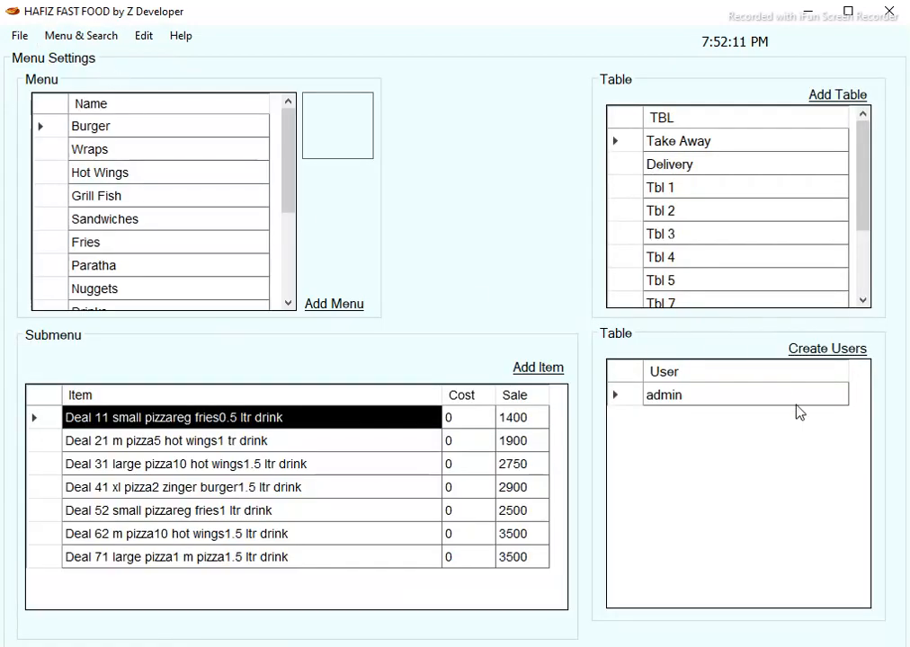
pyautogui.click(824, 360)
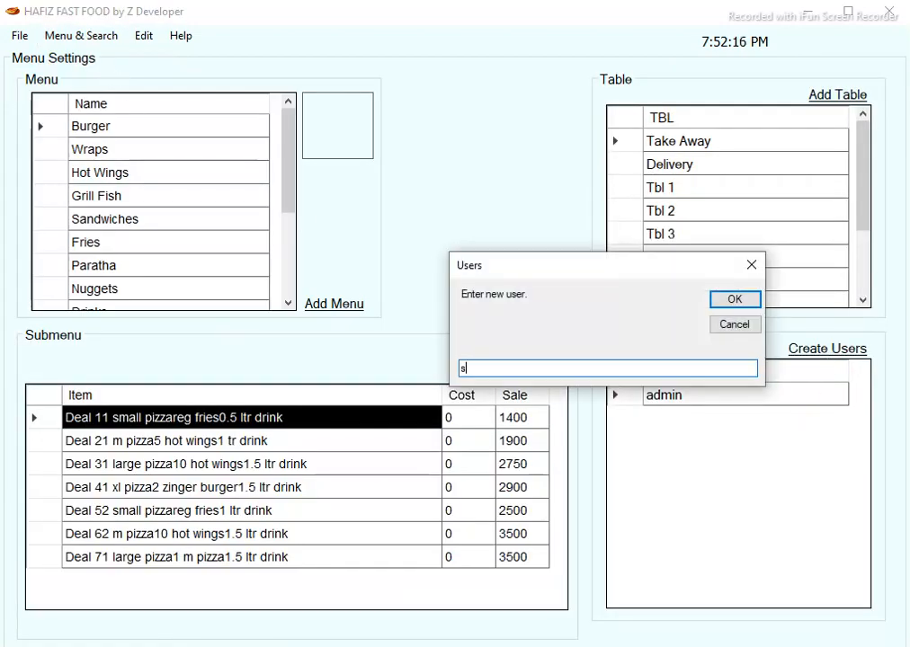
pyautogui.write('saleman')
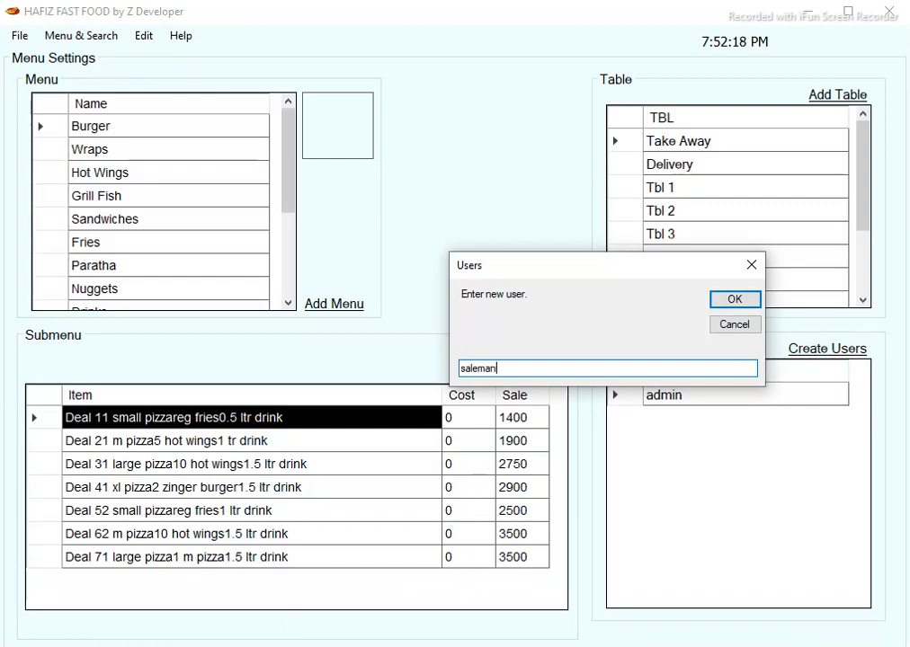
pyautogui.press('Return')
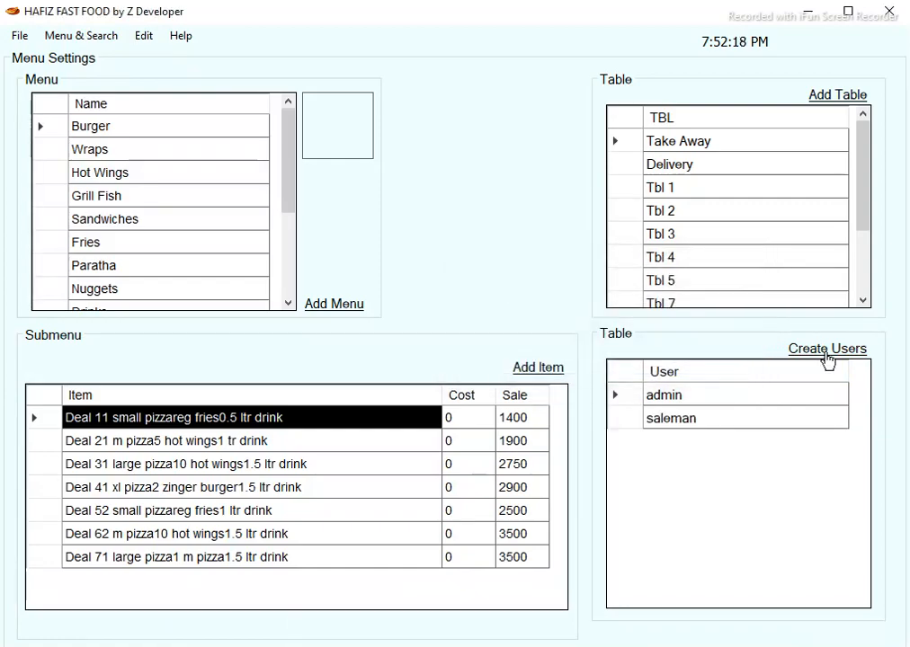
pyautogui.click(101, 38)
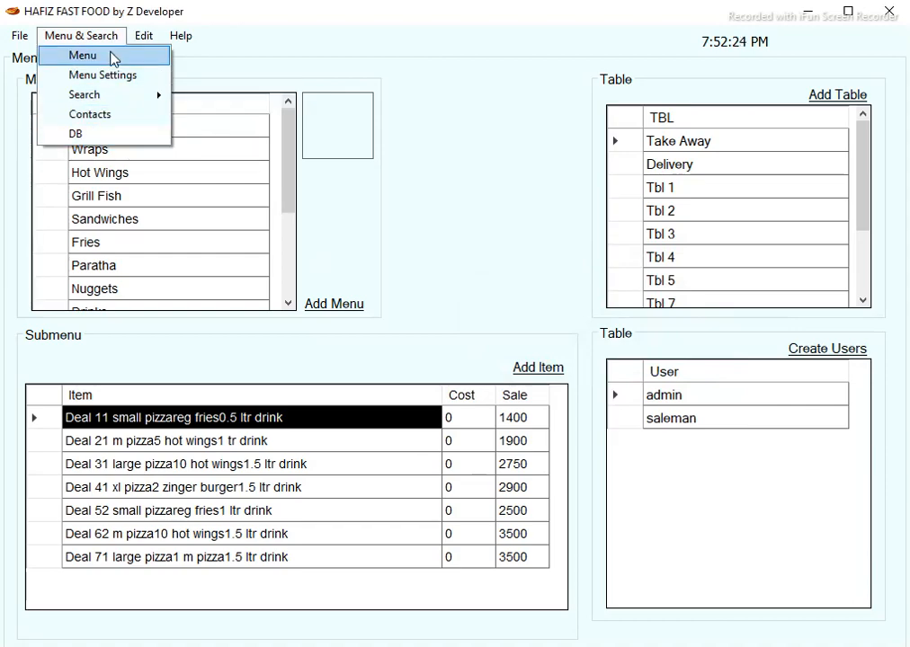
# Delete the Zinger Burger from the Delivery order, leaving Pizza Burger at 600, grand total 630.
pyautogui.click(115, 58)
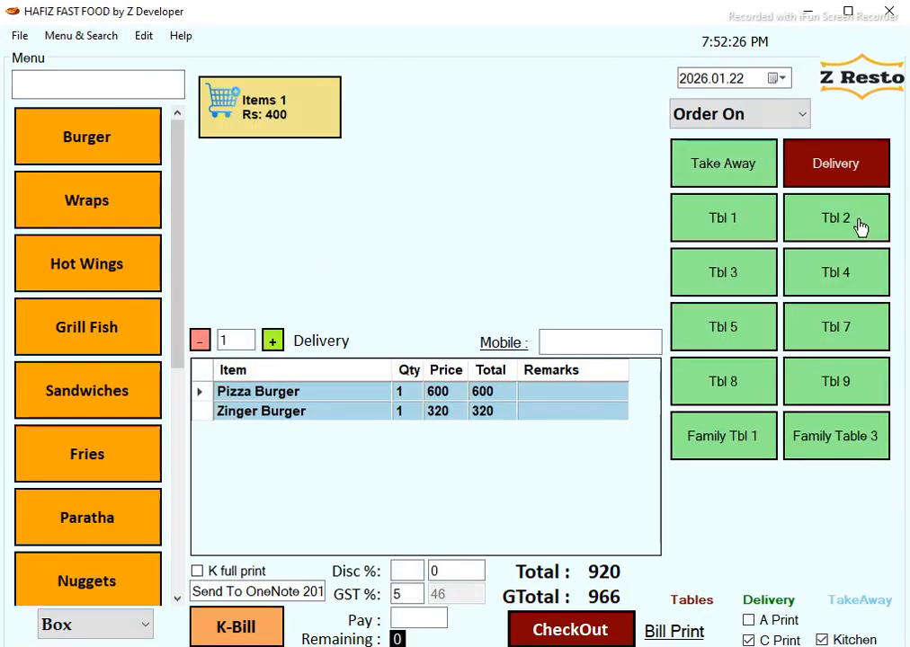
pyautogui.click(809, 169)
pyautogui.click(59, 122)
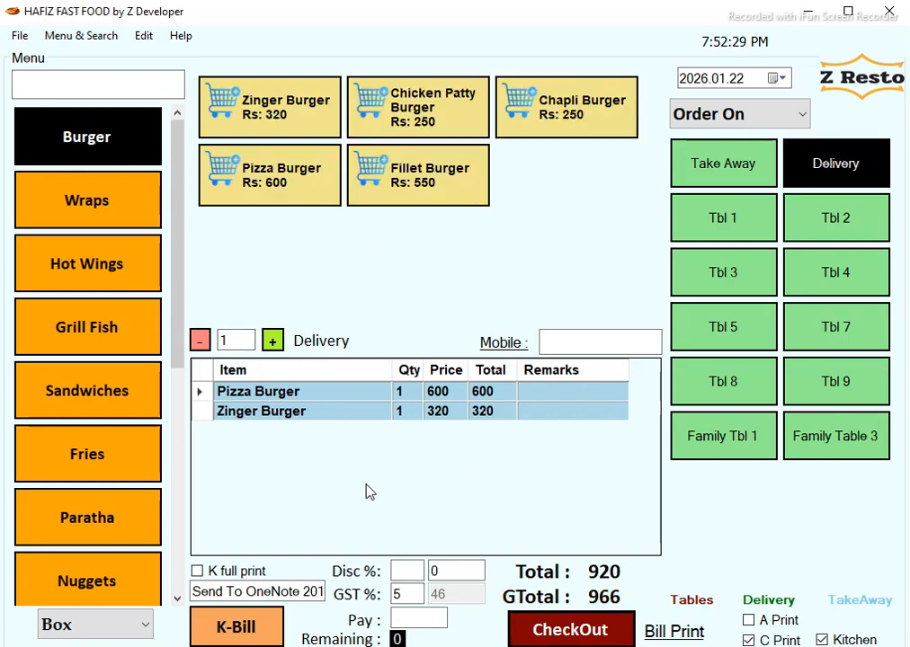
pyautogui.click(361, 415)
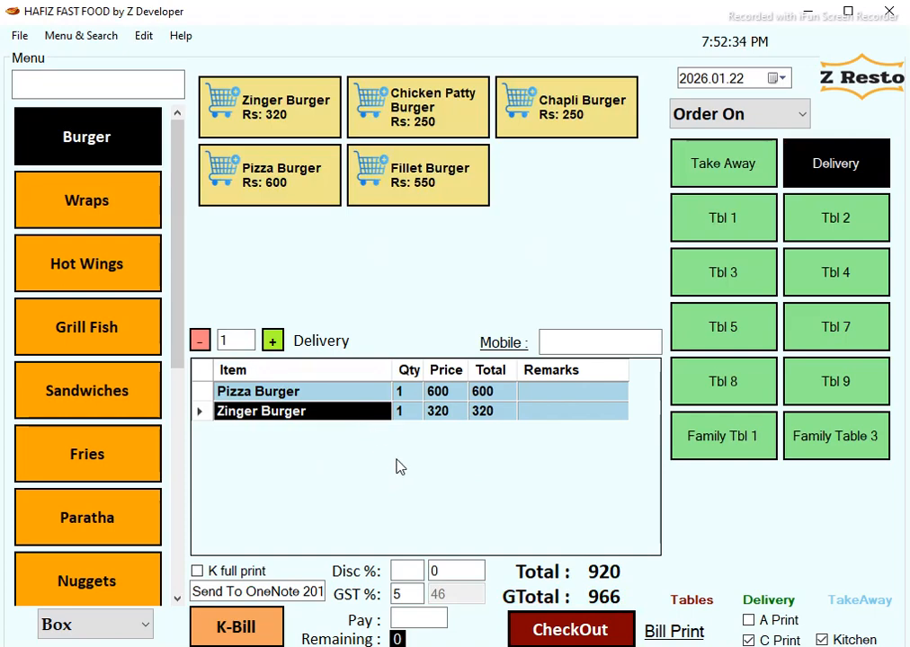
pyautogui.press('Delete')
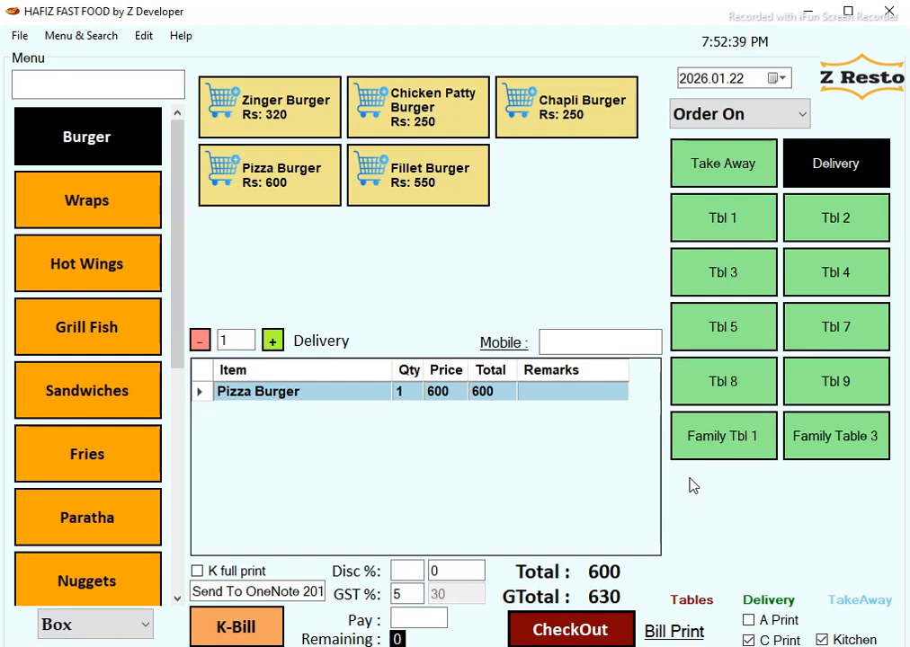
pyautogui.click(100, 38)
pyautogui.click(492, 279)
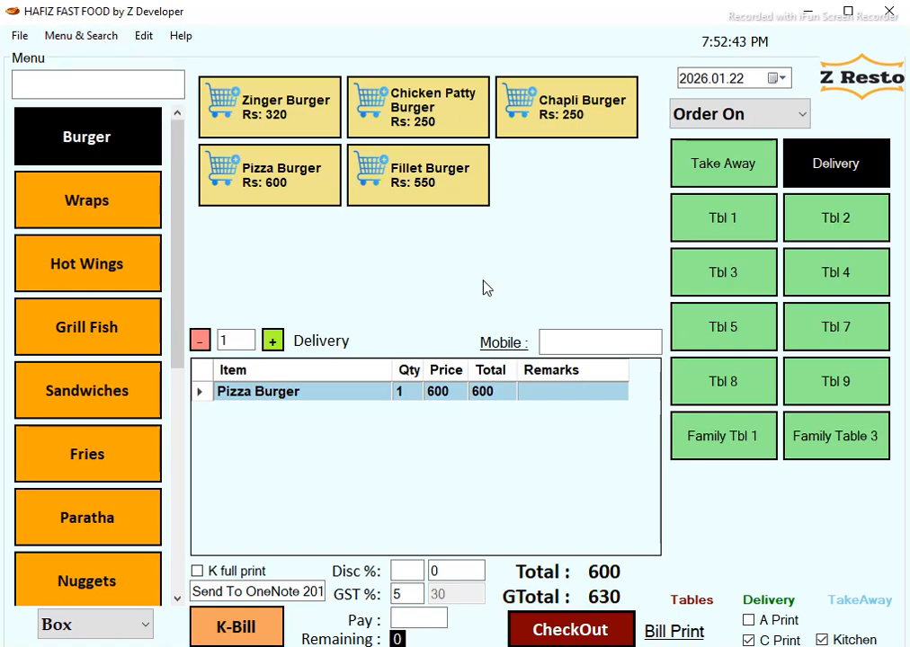